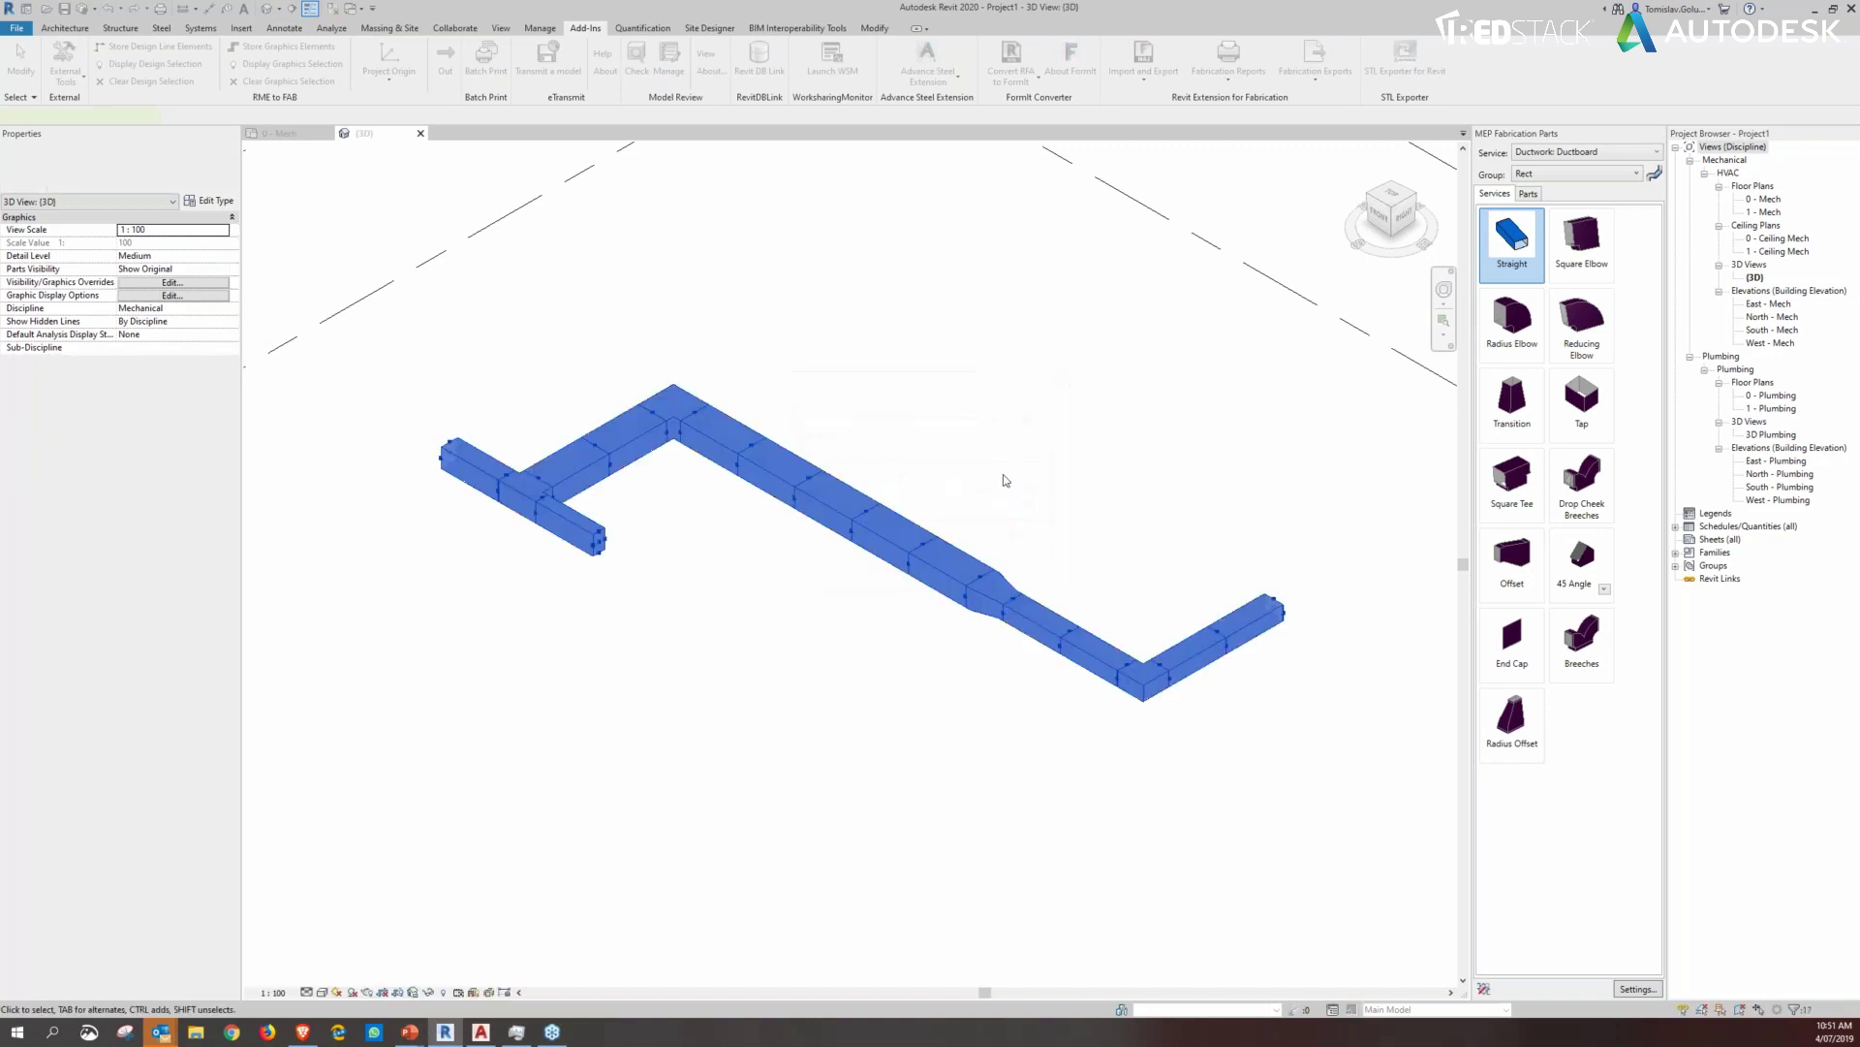
Step: Clear the selection of the fabrication duct run in the 3D view
{"action": "left_click", "coordinate": [1006, 478]}
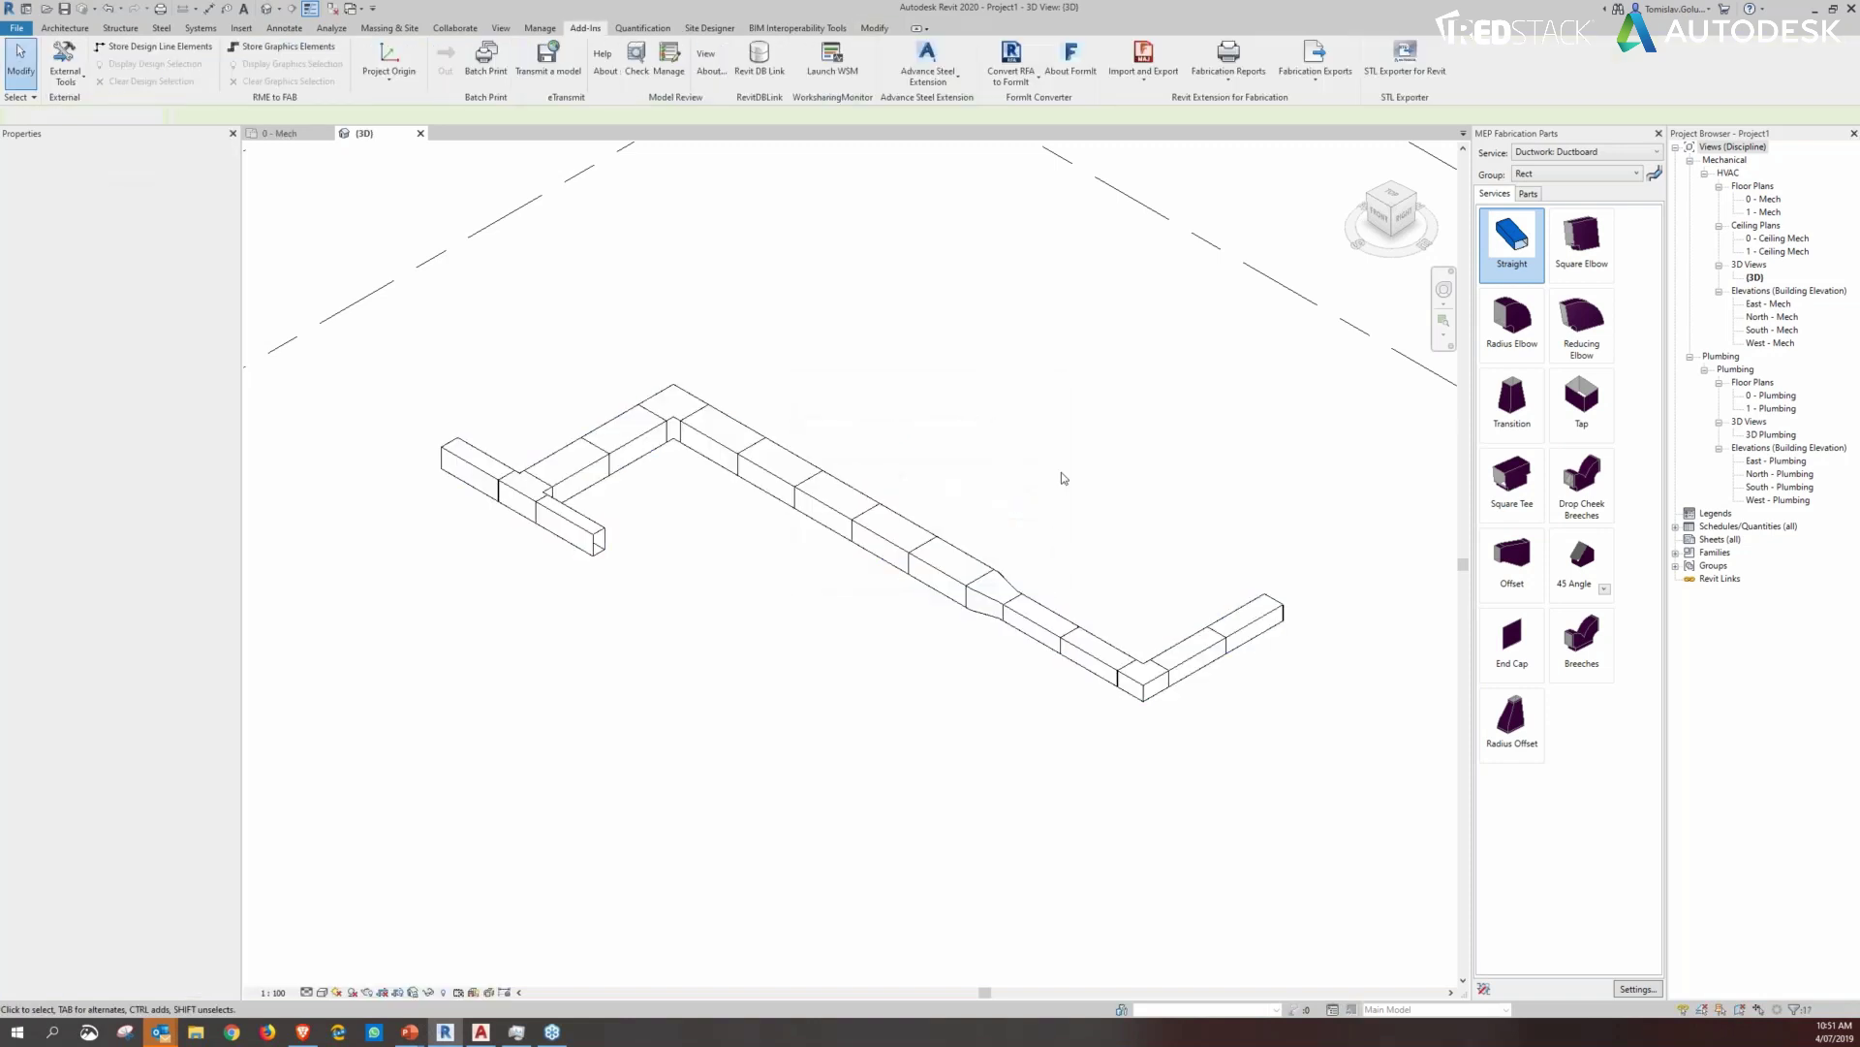
{"action": "scroll", "coordinate": [1064, 477], "scroll_direction": "down", "scroll_amount": 1}
{"action": "scroll", "coordinate": [954, 476], "scroll_direction": "up", "scroll_amount": 1}
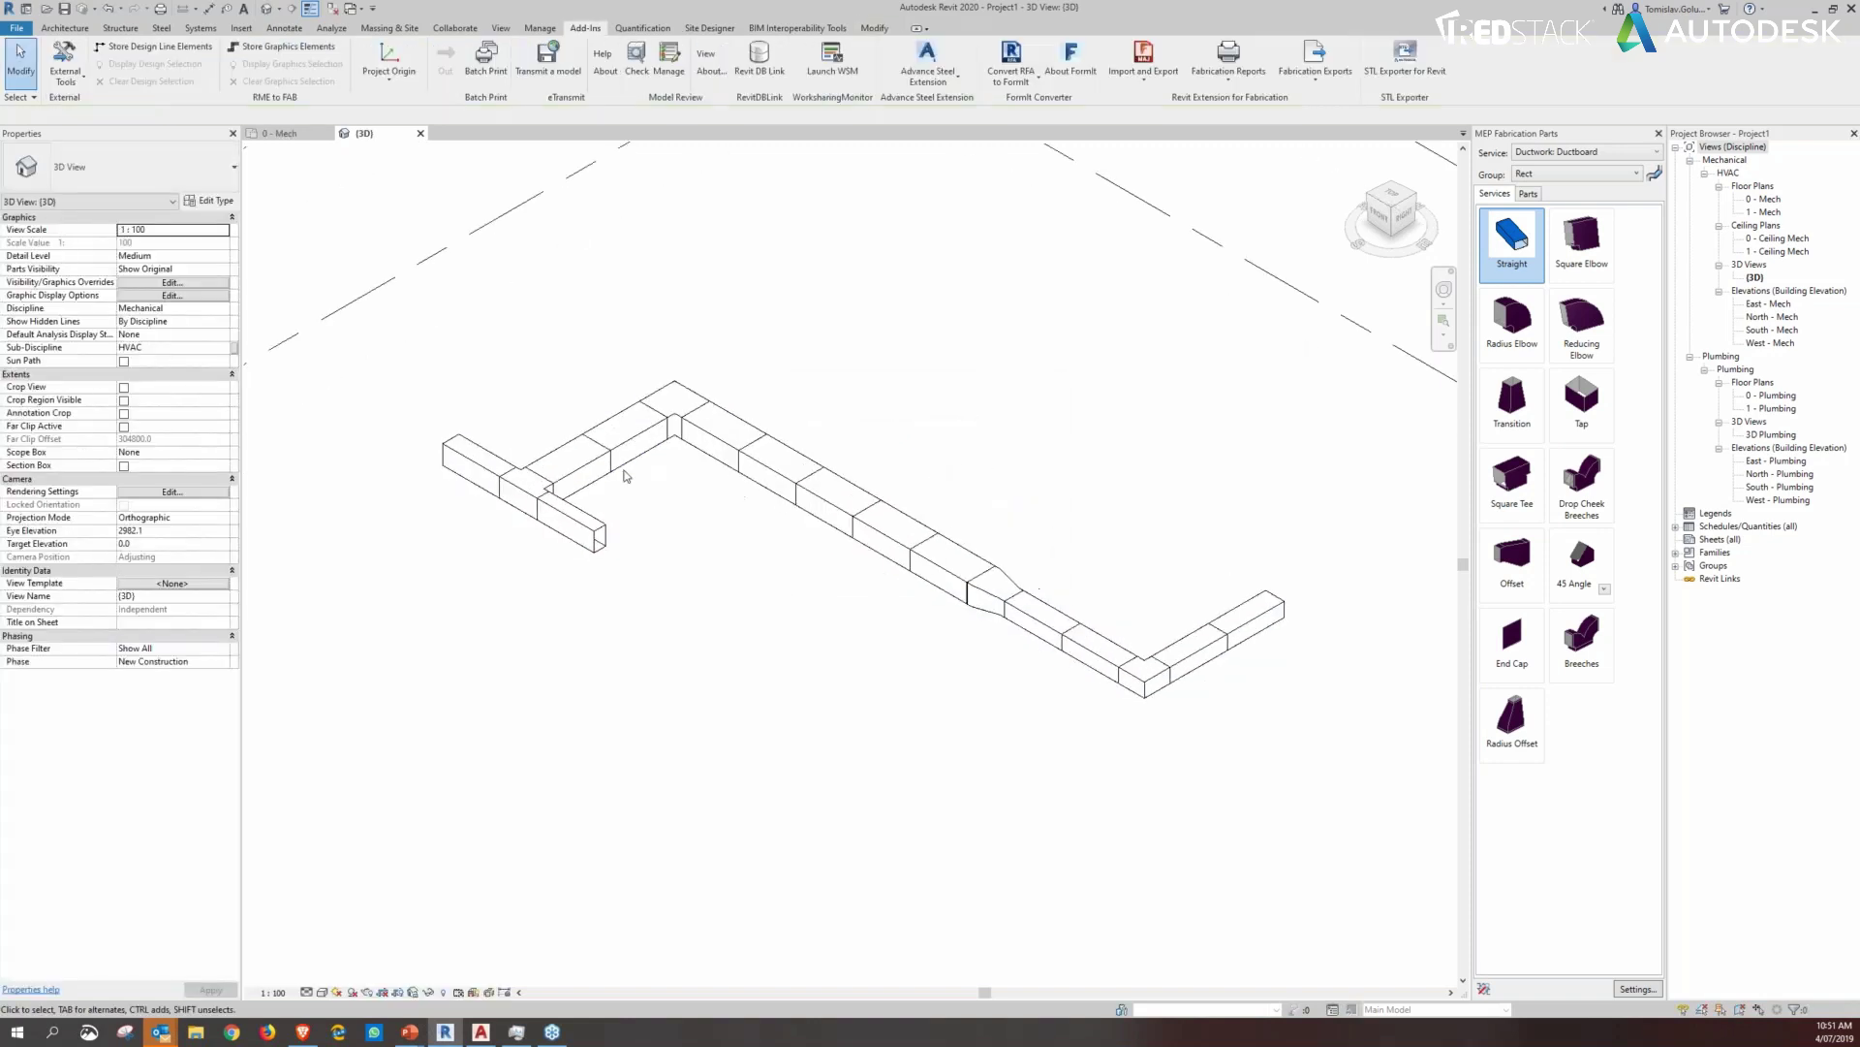
{"action": "scroll", "coordinate": [777, 514], "scroll_direction": "down", "scroll_amount": 1}
{"action": "scroll", "coordinate": [782, 369], "scroll_direction": "down", "scroll_amount": 1}
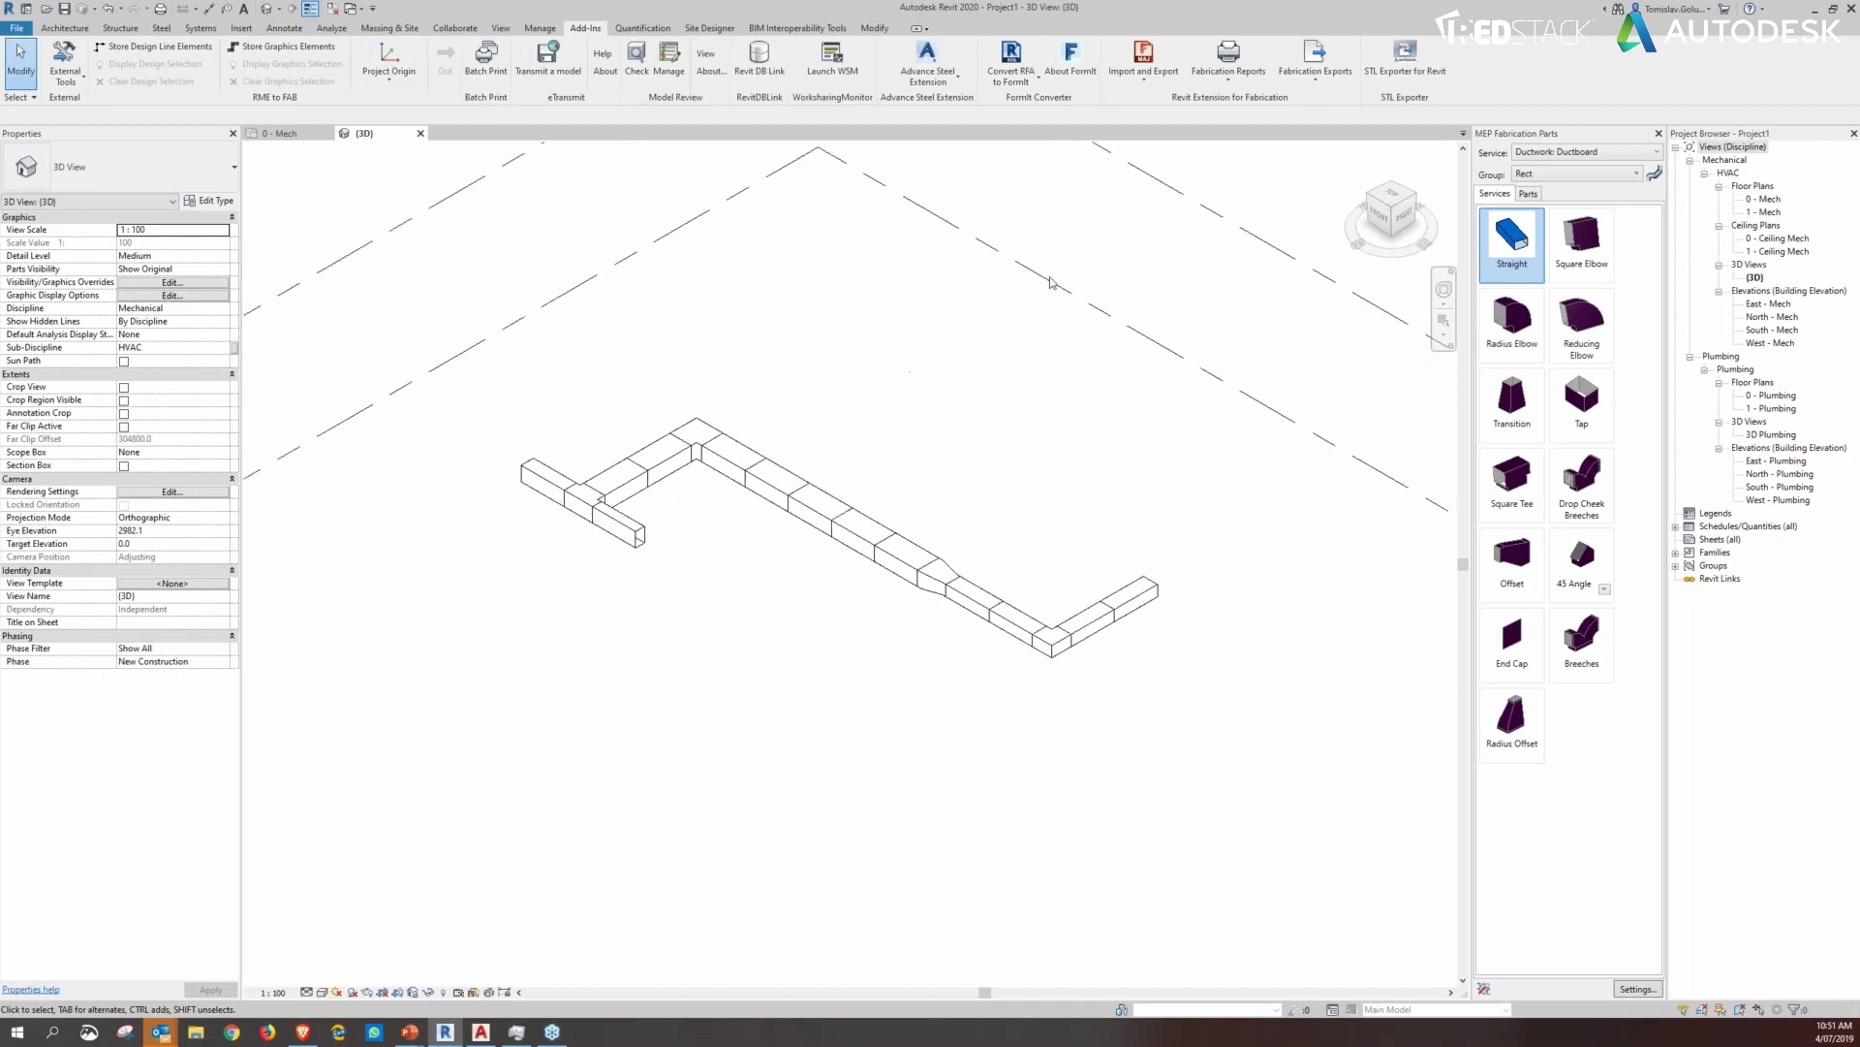
Step: Close and reopen the MEP Fabrication Parts palette, widening it to show two columns of parts
{"action": "left_click", "coordinate": [1658, 133]}
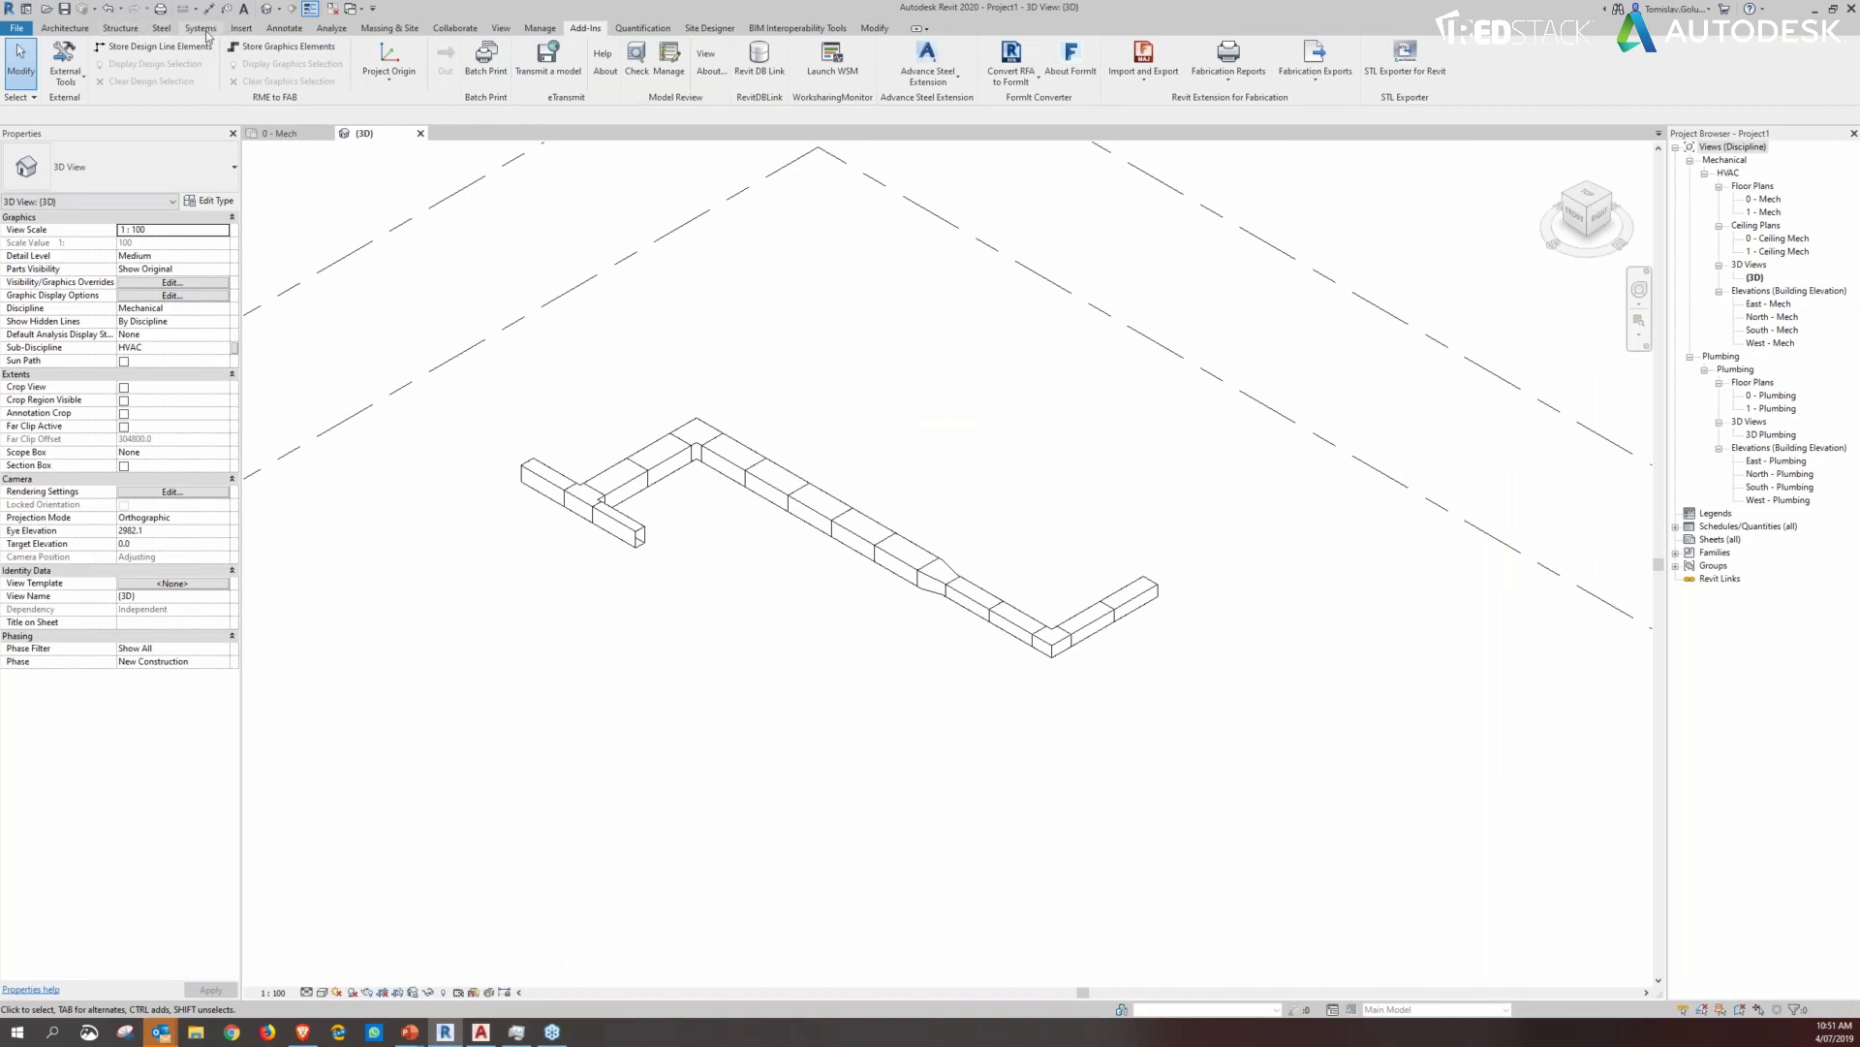
{"action": "middle_click_drag", "start_coordinate": [856, 346], "coordinate": [870, 392]}
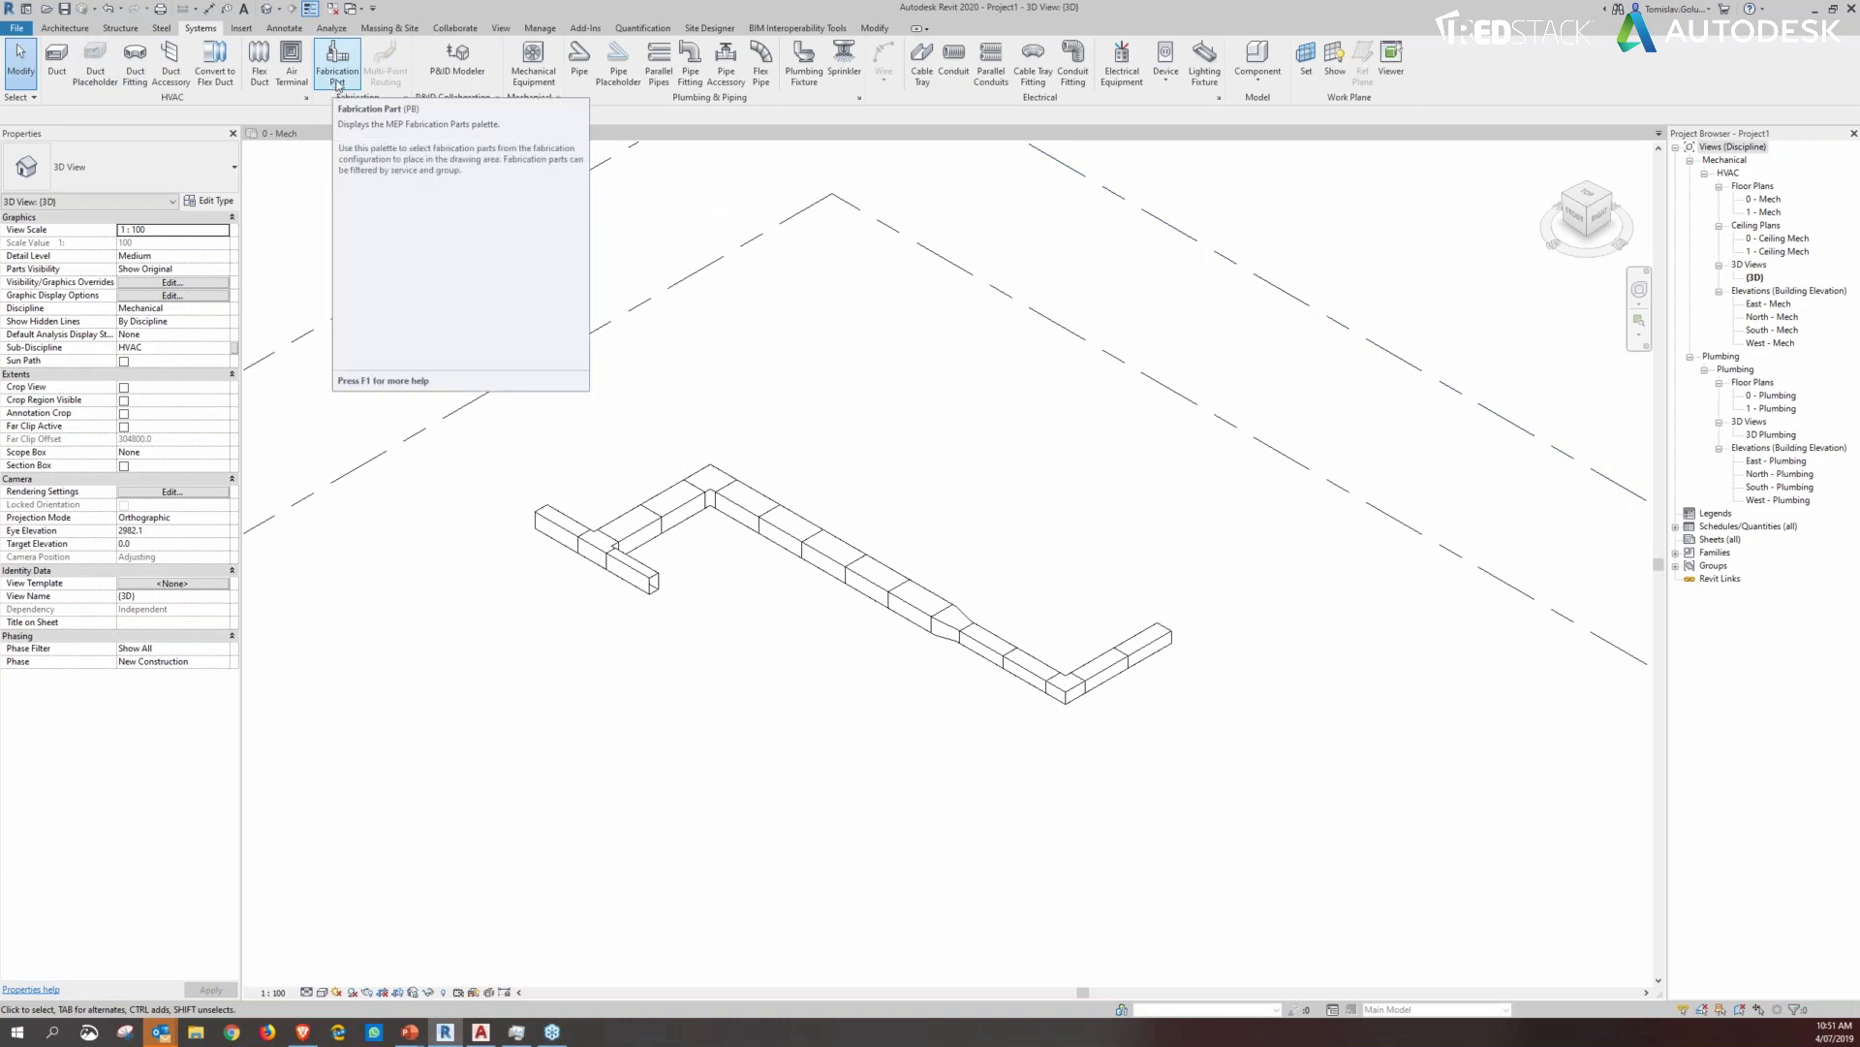
{"action": "left_click", "coordinate": [336, 78]}
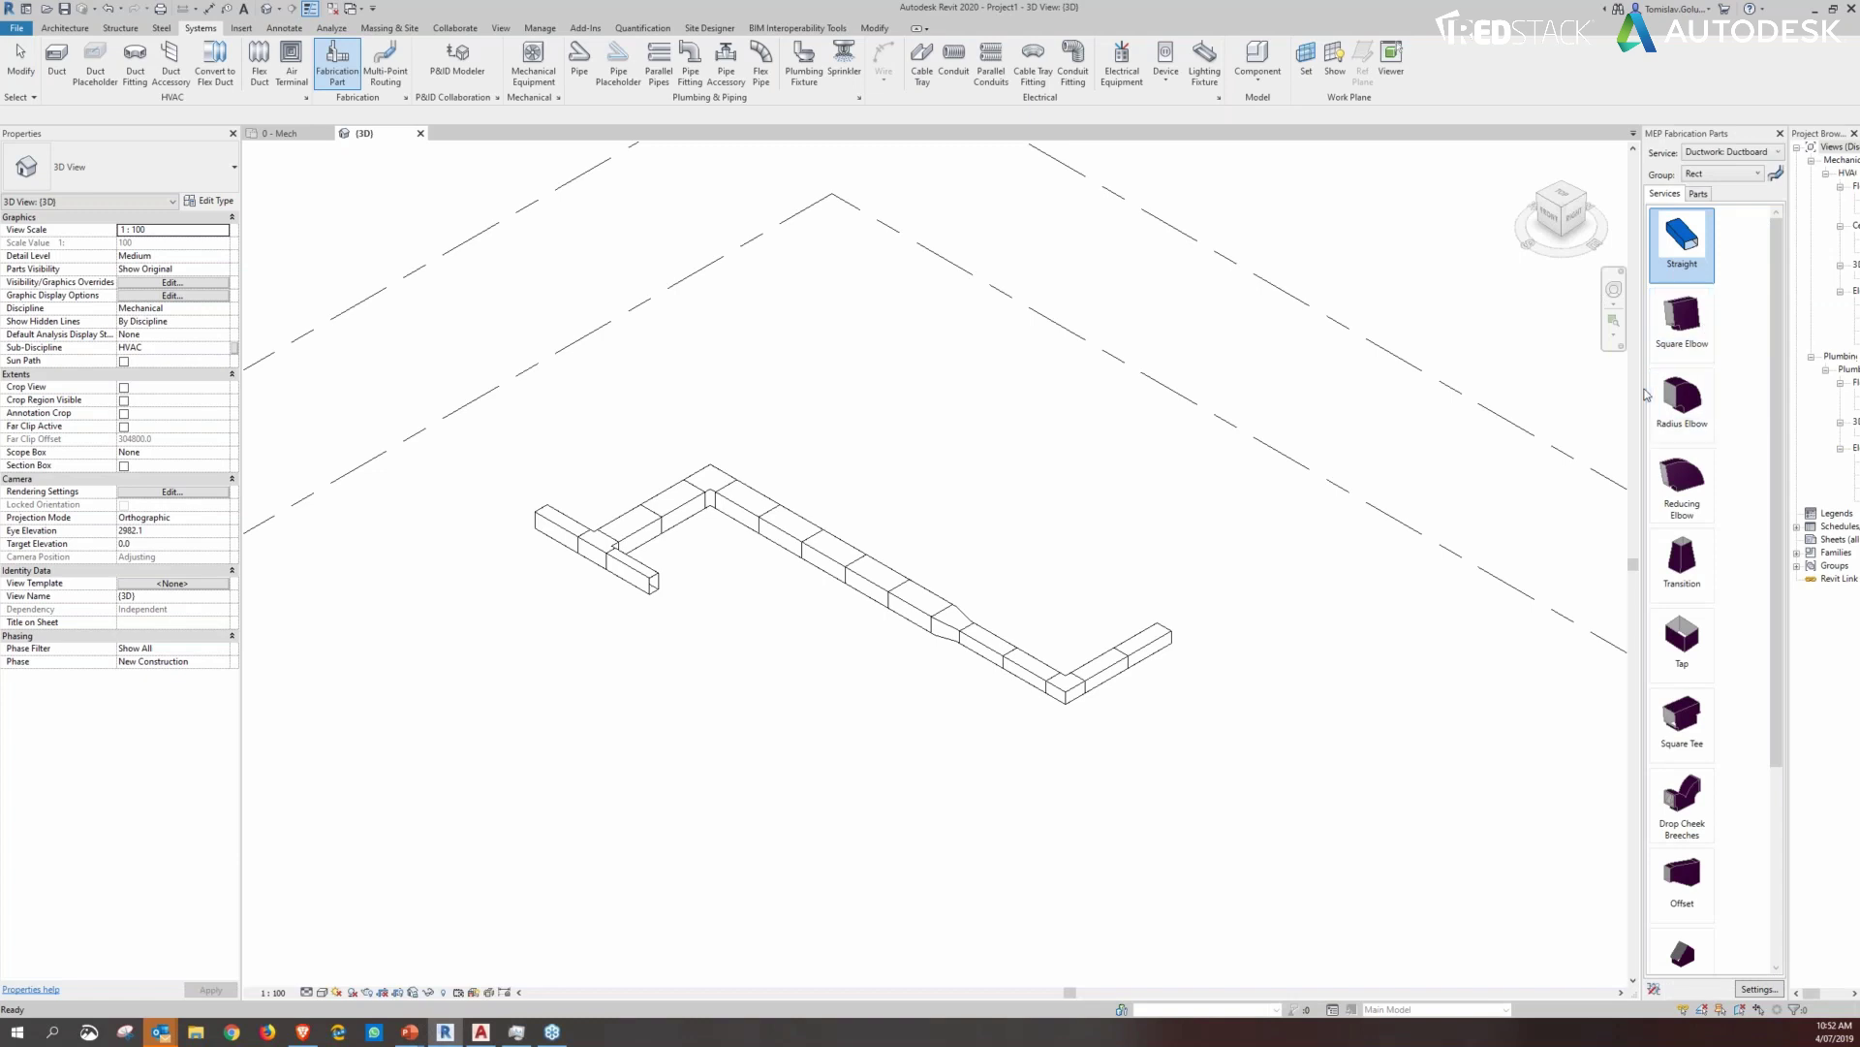
{"action": "left_click_drag", "start_coordinate": [1644, 394], "coordinate": [1478, 368]}
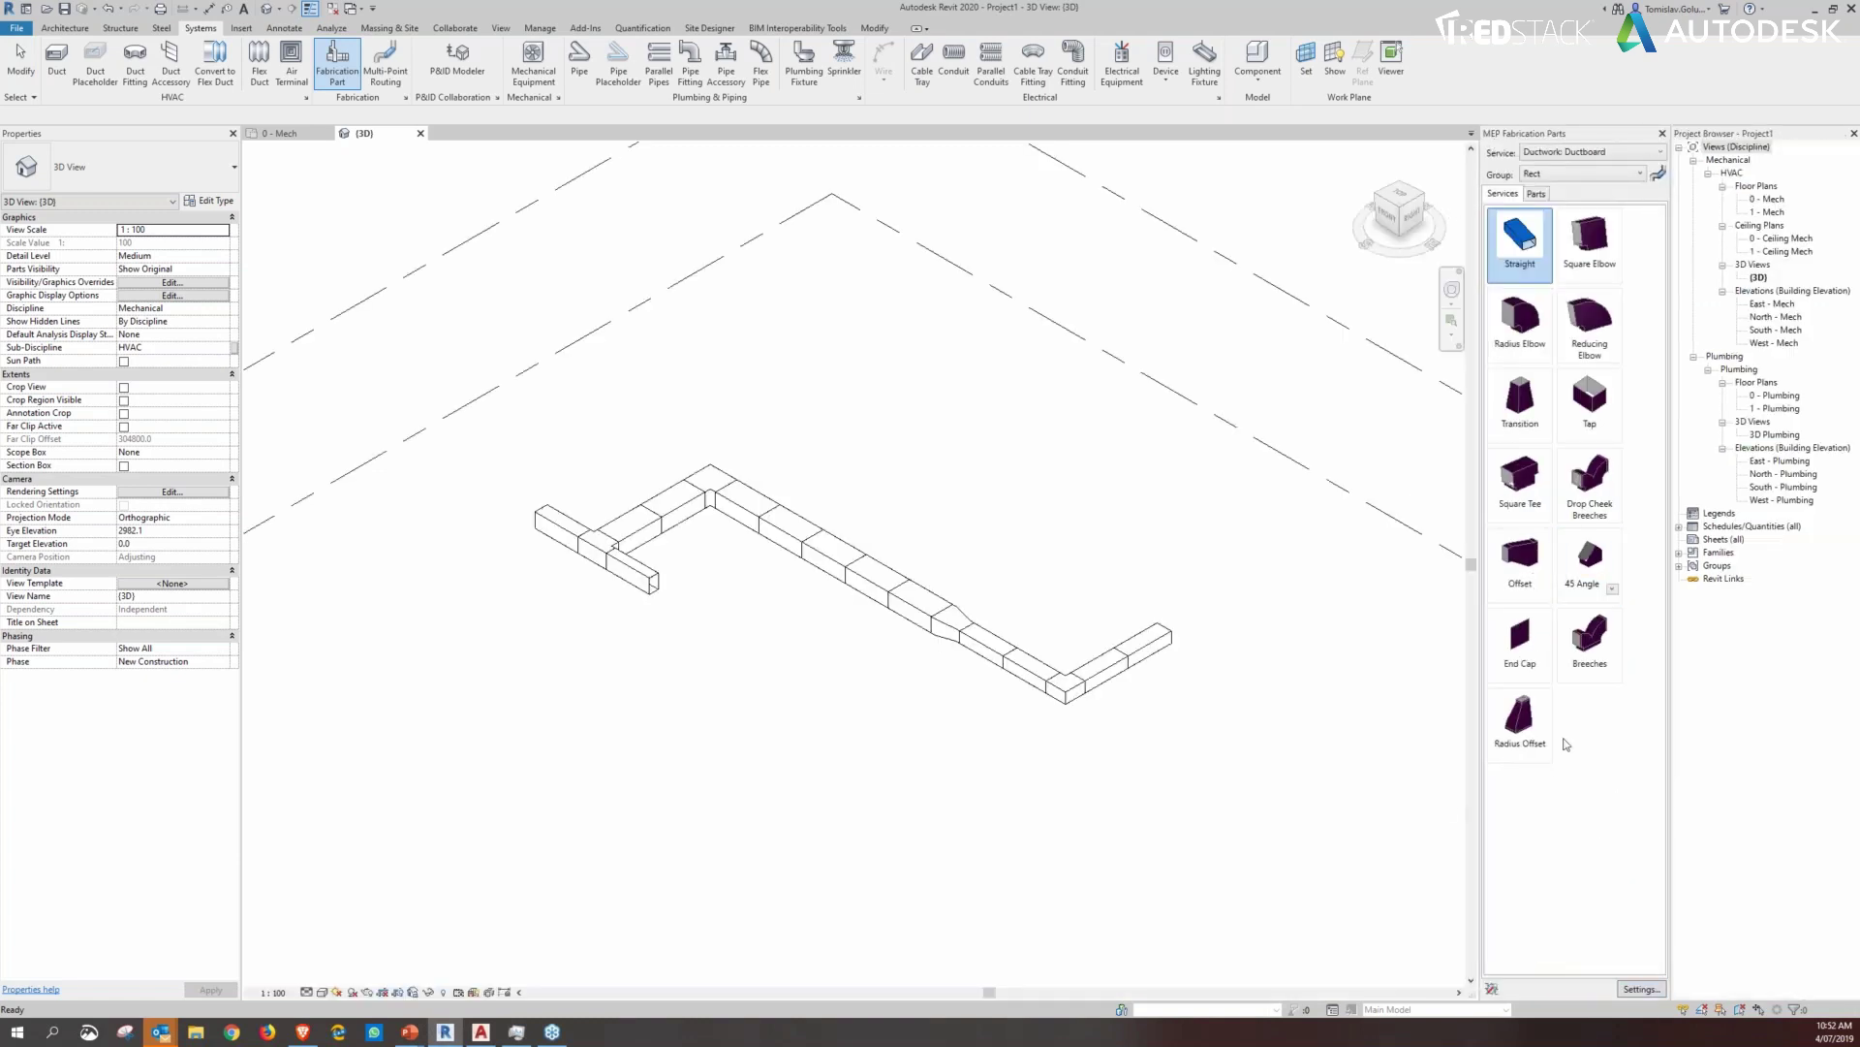
Step: Review the unloaded fabrication services available in the Revit MEP Metric Content V2.2 configuration, and leave the fabrication settings
{"action": "left_click", "coordinate": [1632, 989]}
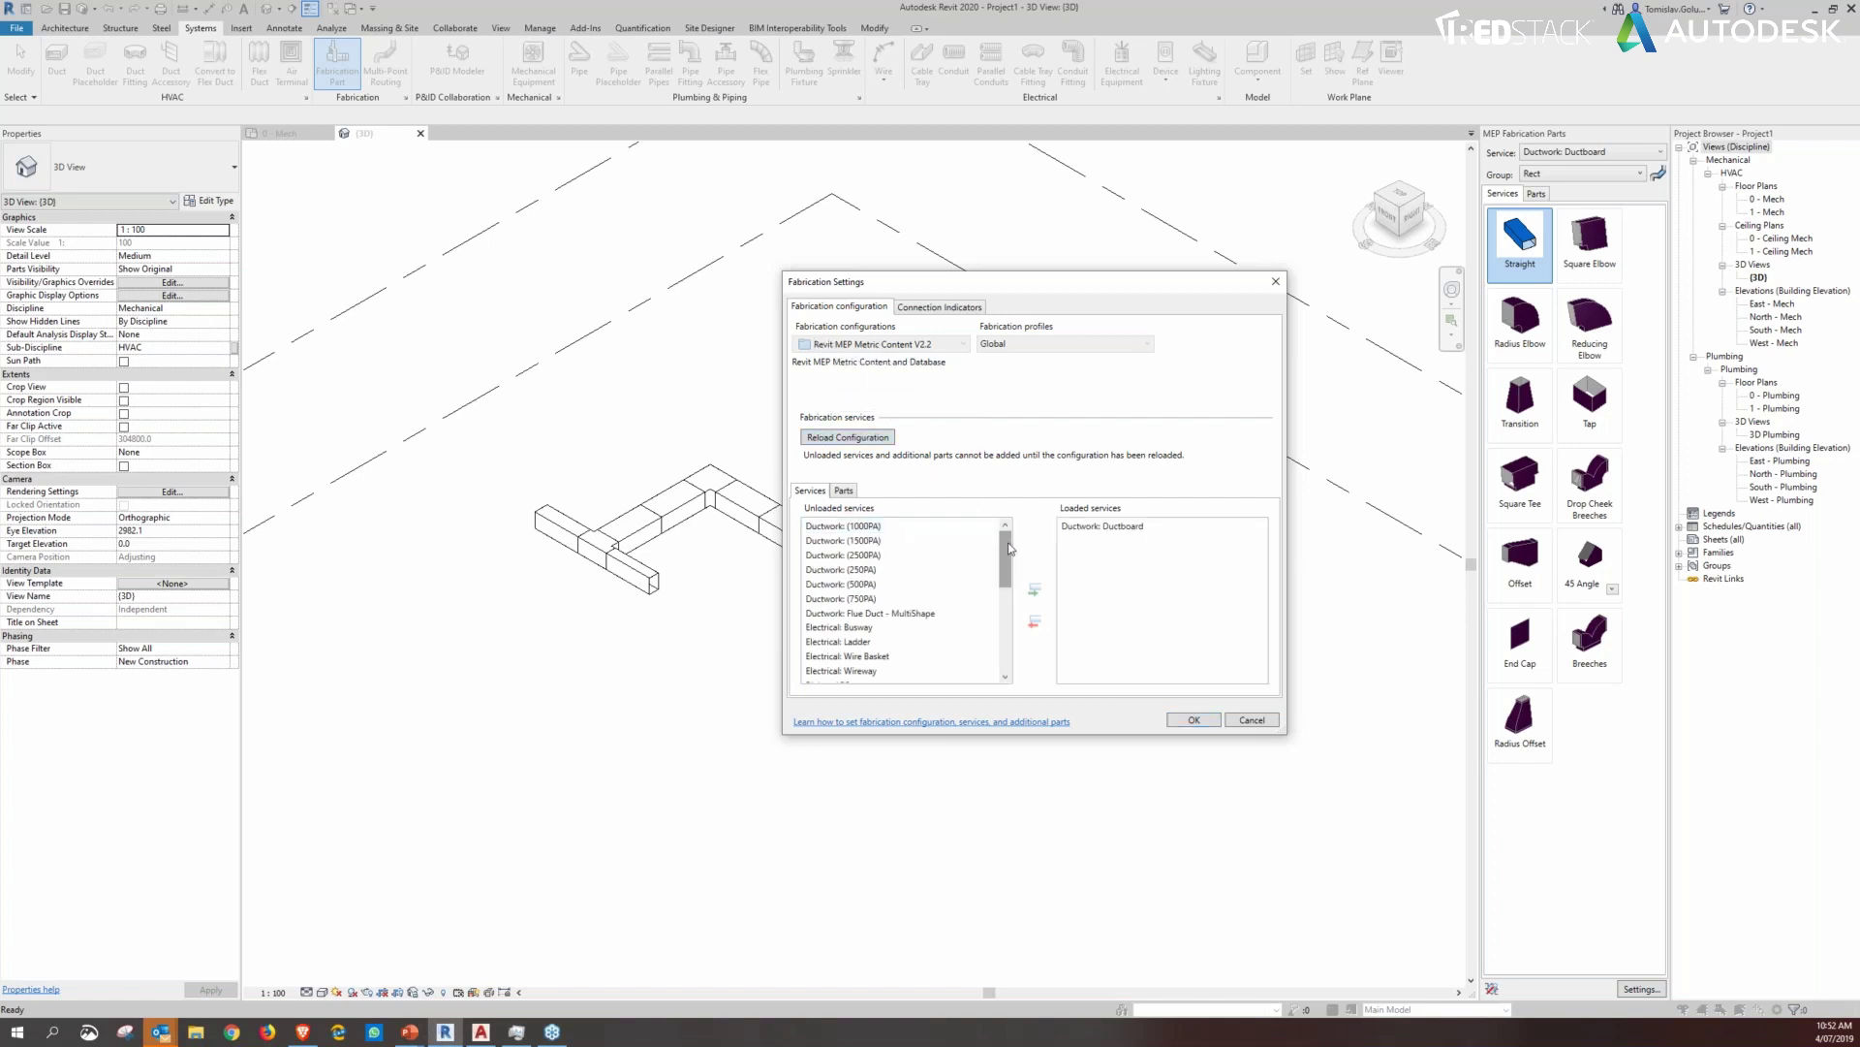
{"action": "left_click_drag", "start_coordinate": [1006, 561], "coordinate": [1007, 605]}
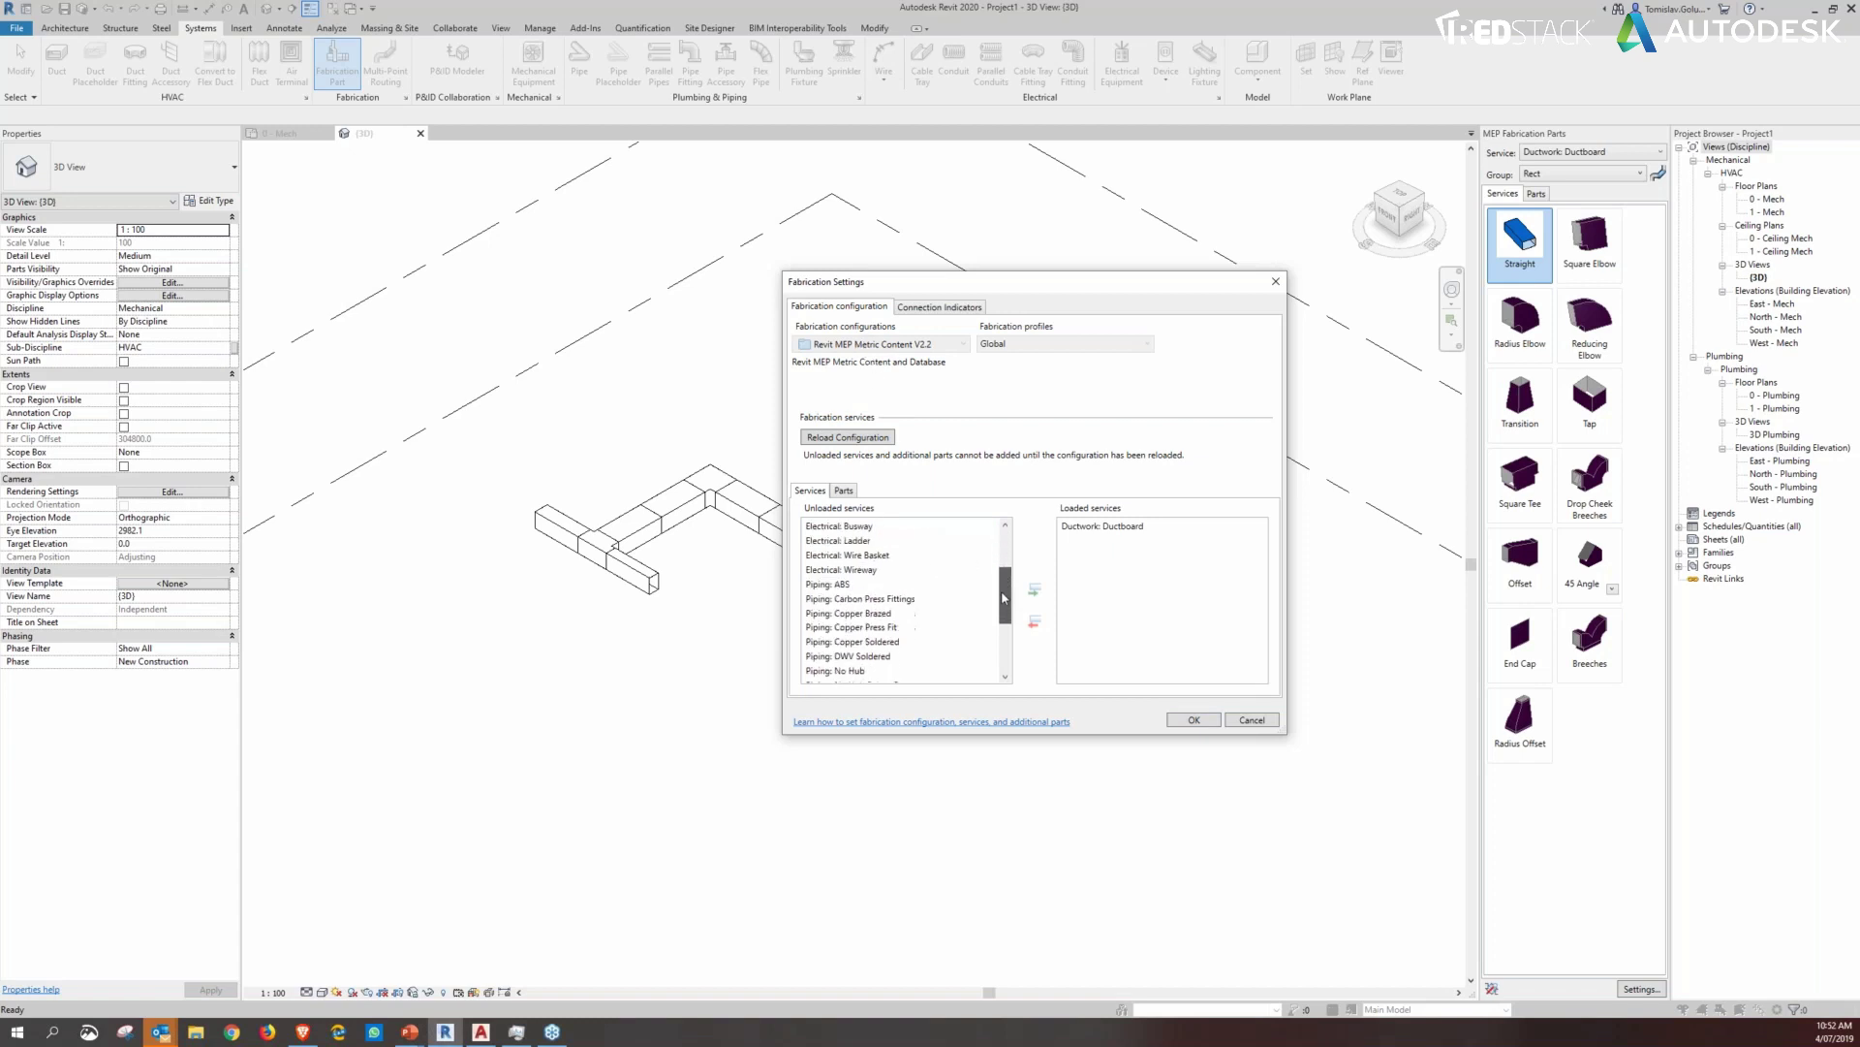
{"action": "scroll", "coordinate": [915, 611], "scroll_direction": "down", "scroll_amount": 1}
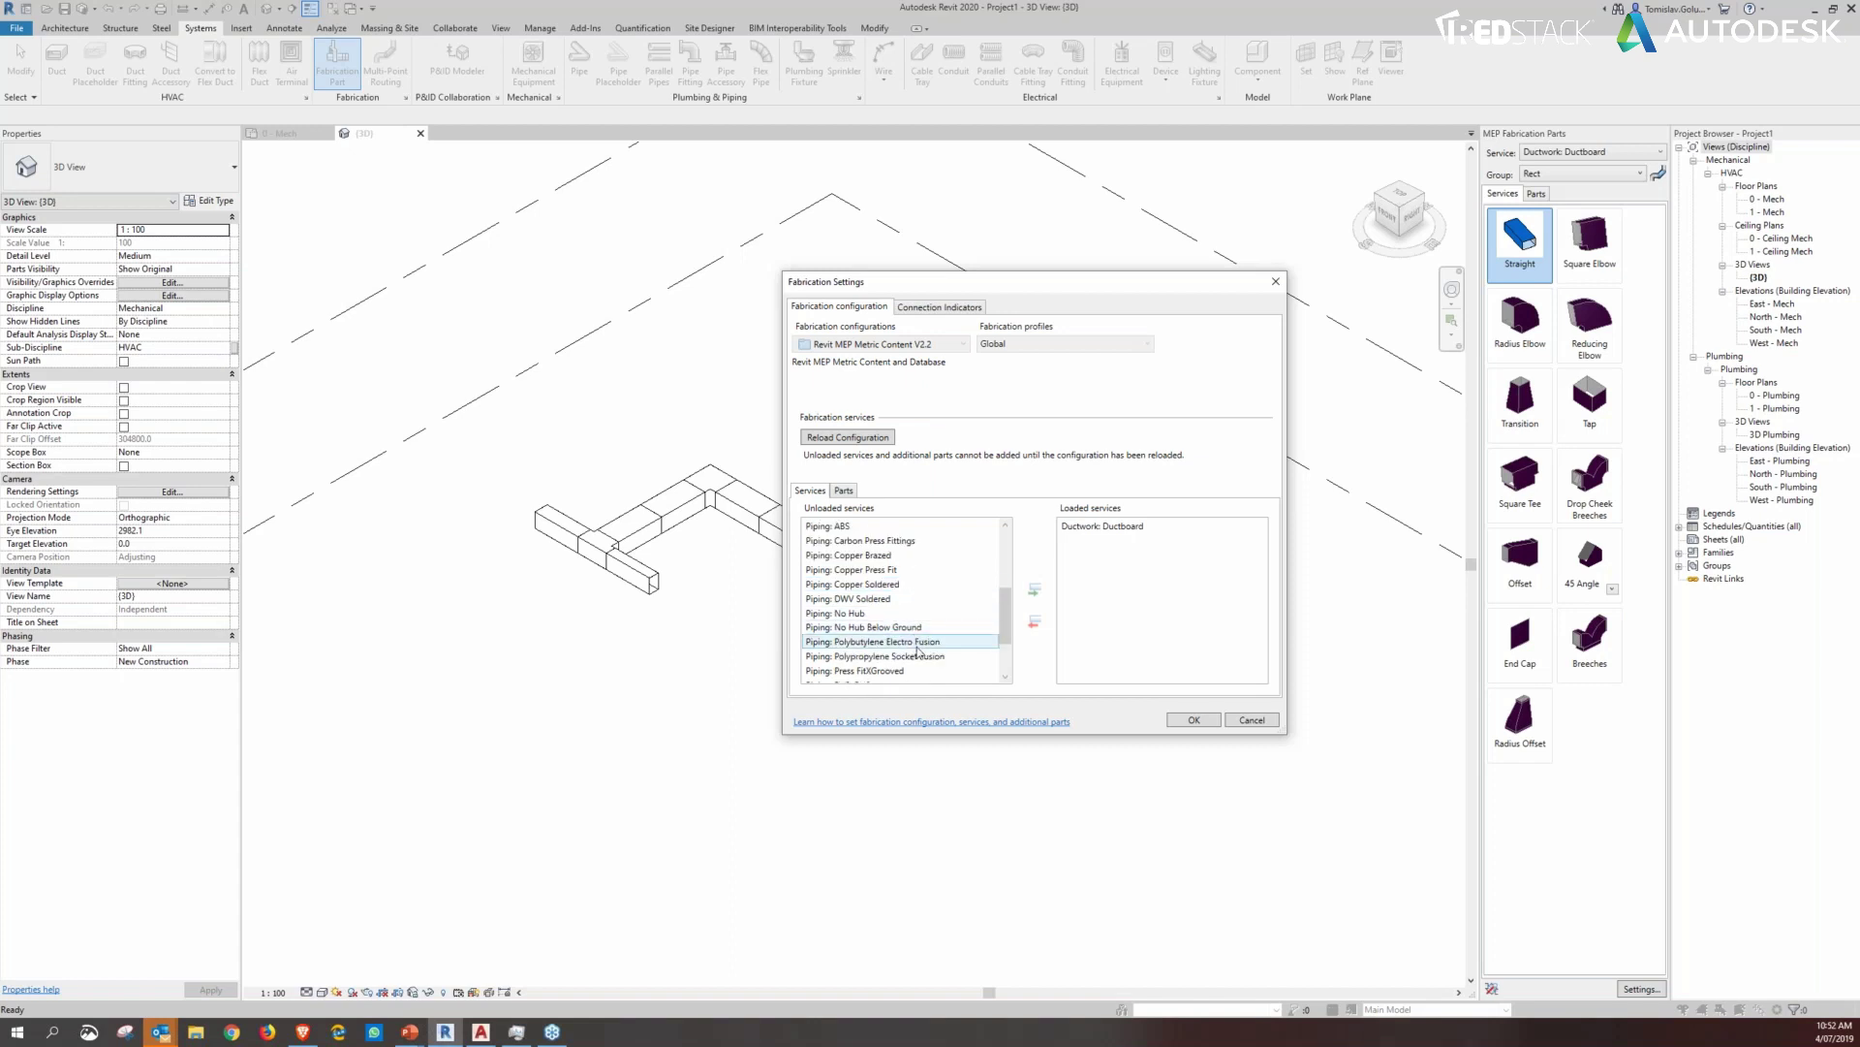
{"action": "scroll", "coordinate": [909, 642], "scroll_direction": "down", "scroll_amount": 2}
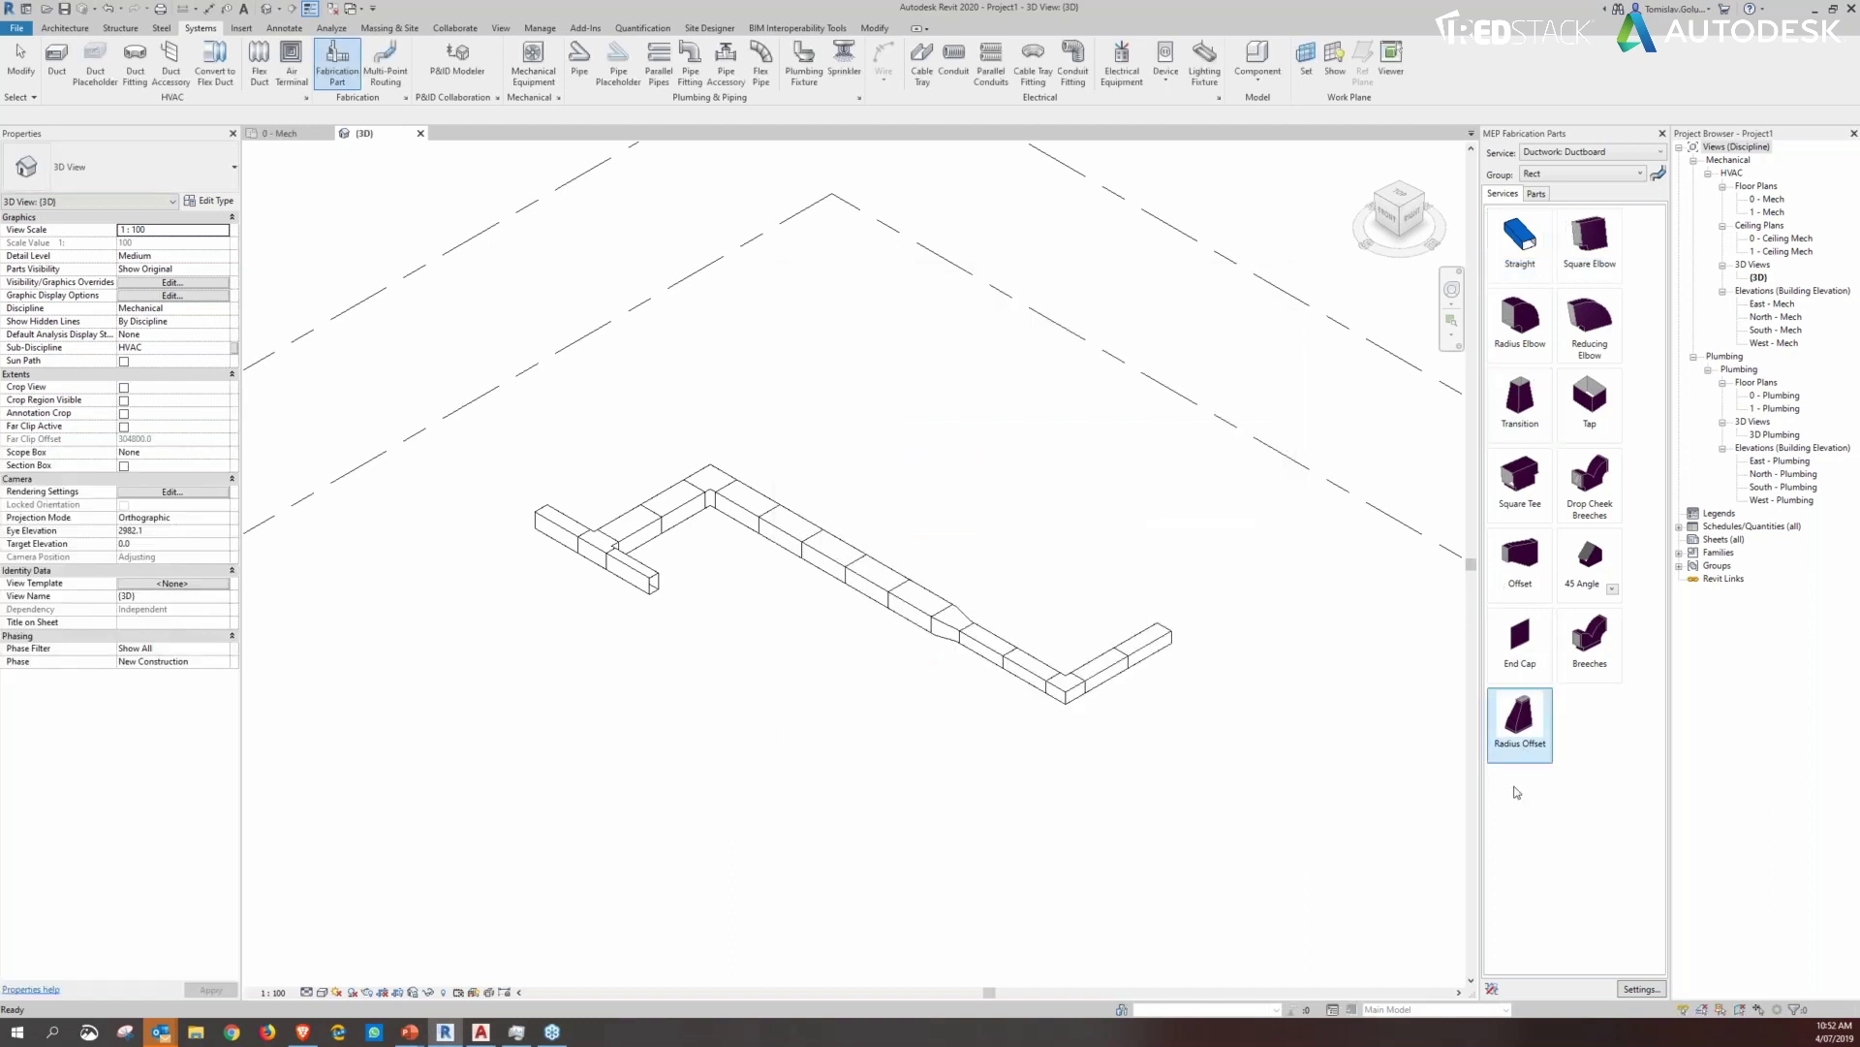
Step: Place two connected straight 400 x 350 Ductboard pieces in the empty area in front of the existing duct run
{"action": "left_click", "coordinate": [1519, 255]}
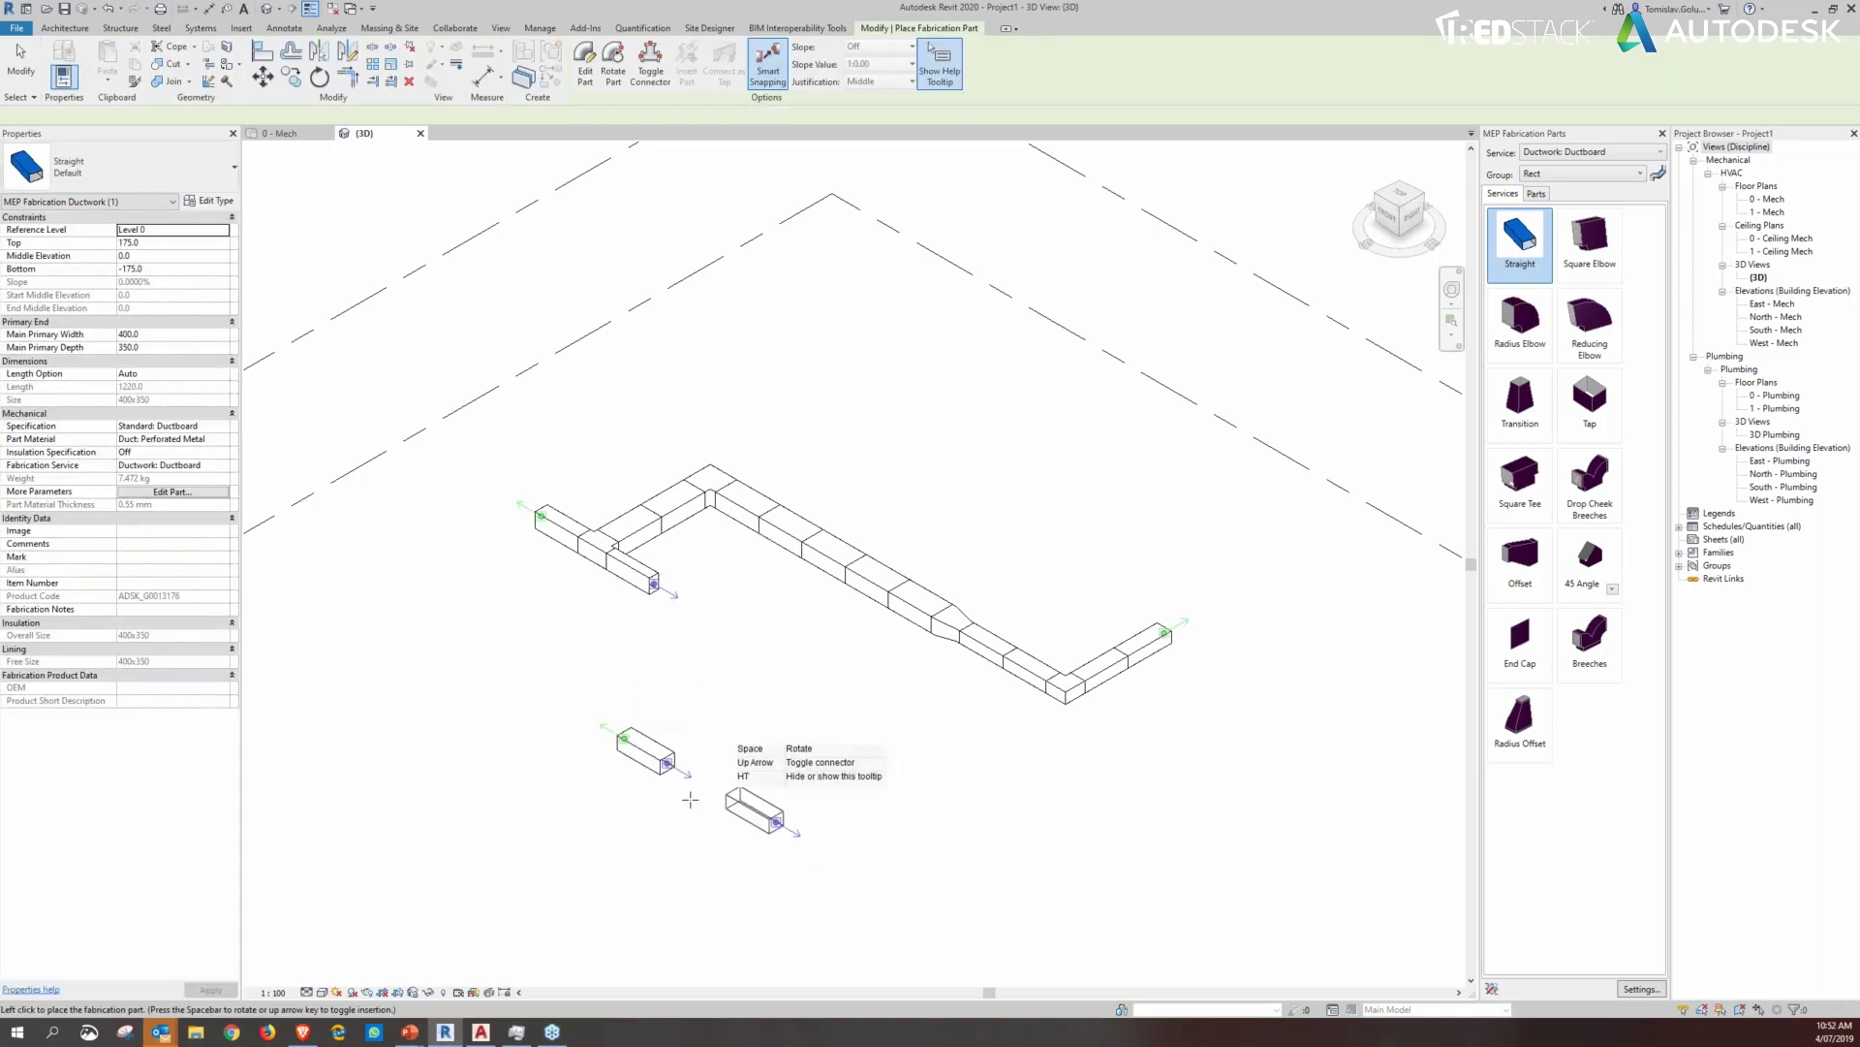
{"action": "scroll", "coordinate": [689, 800], "scroll_direction": "up", "scroll_amount": 4}
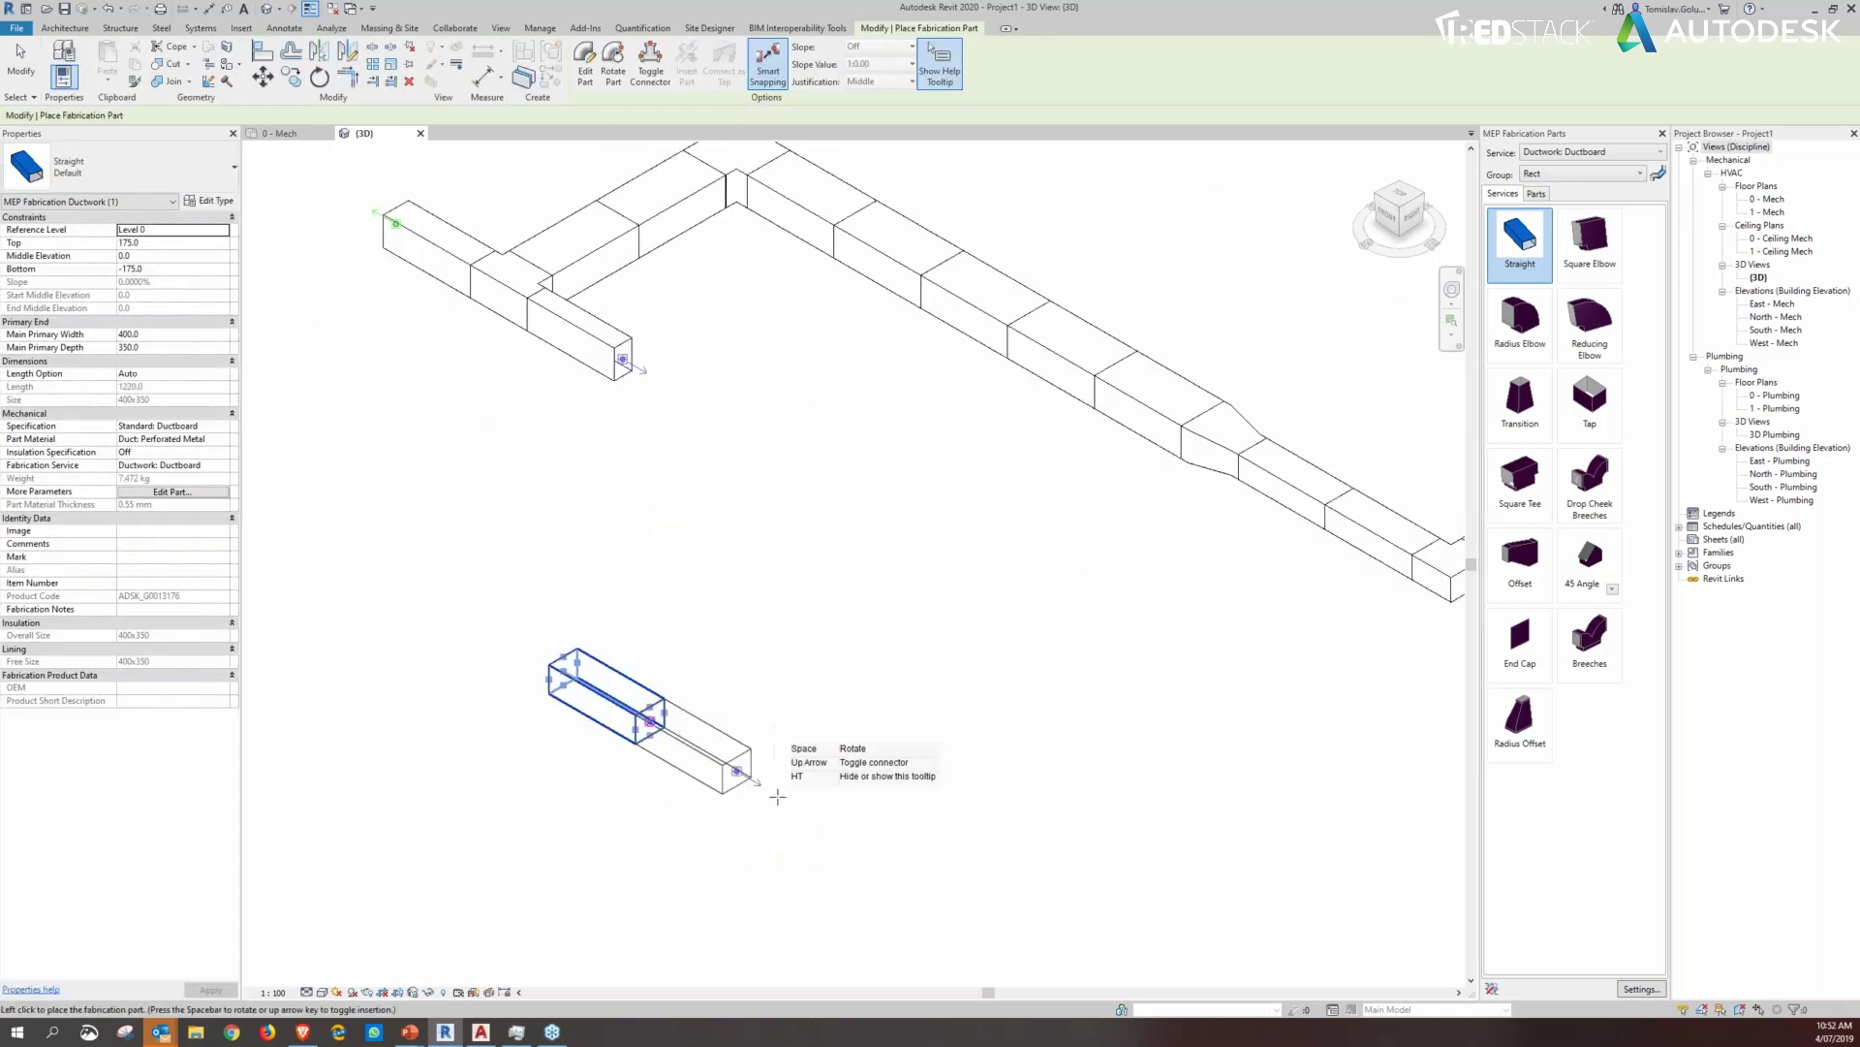
{"action": "key", "text": "Escape"}
{"action": "key", "text": "Escape"}
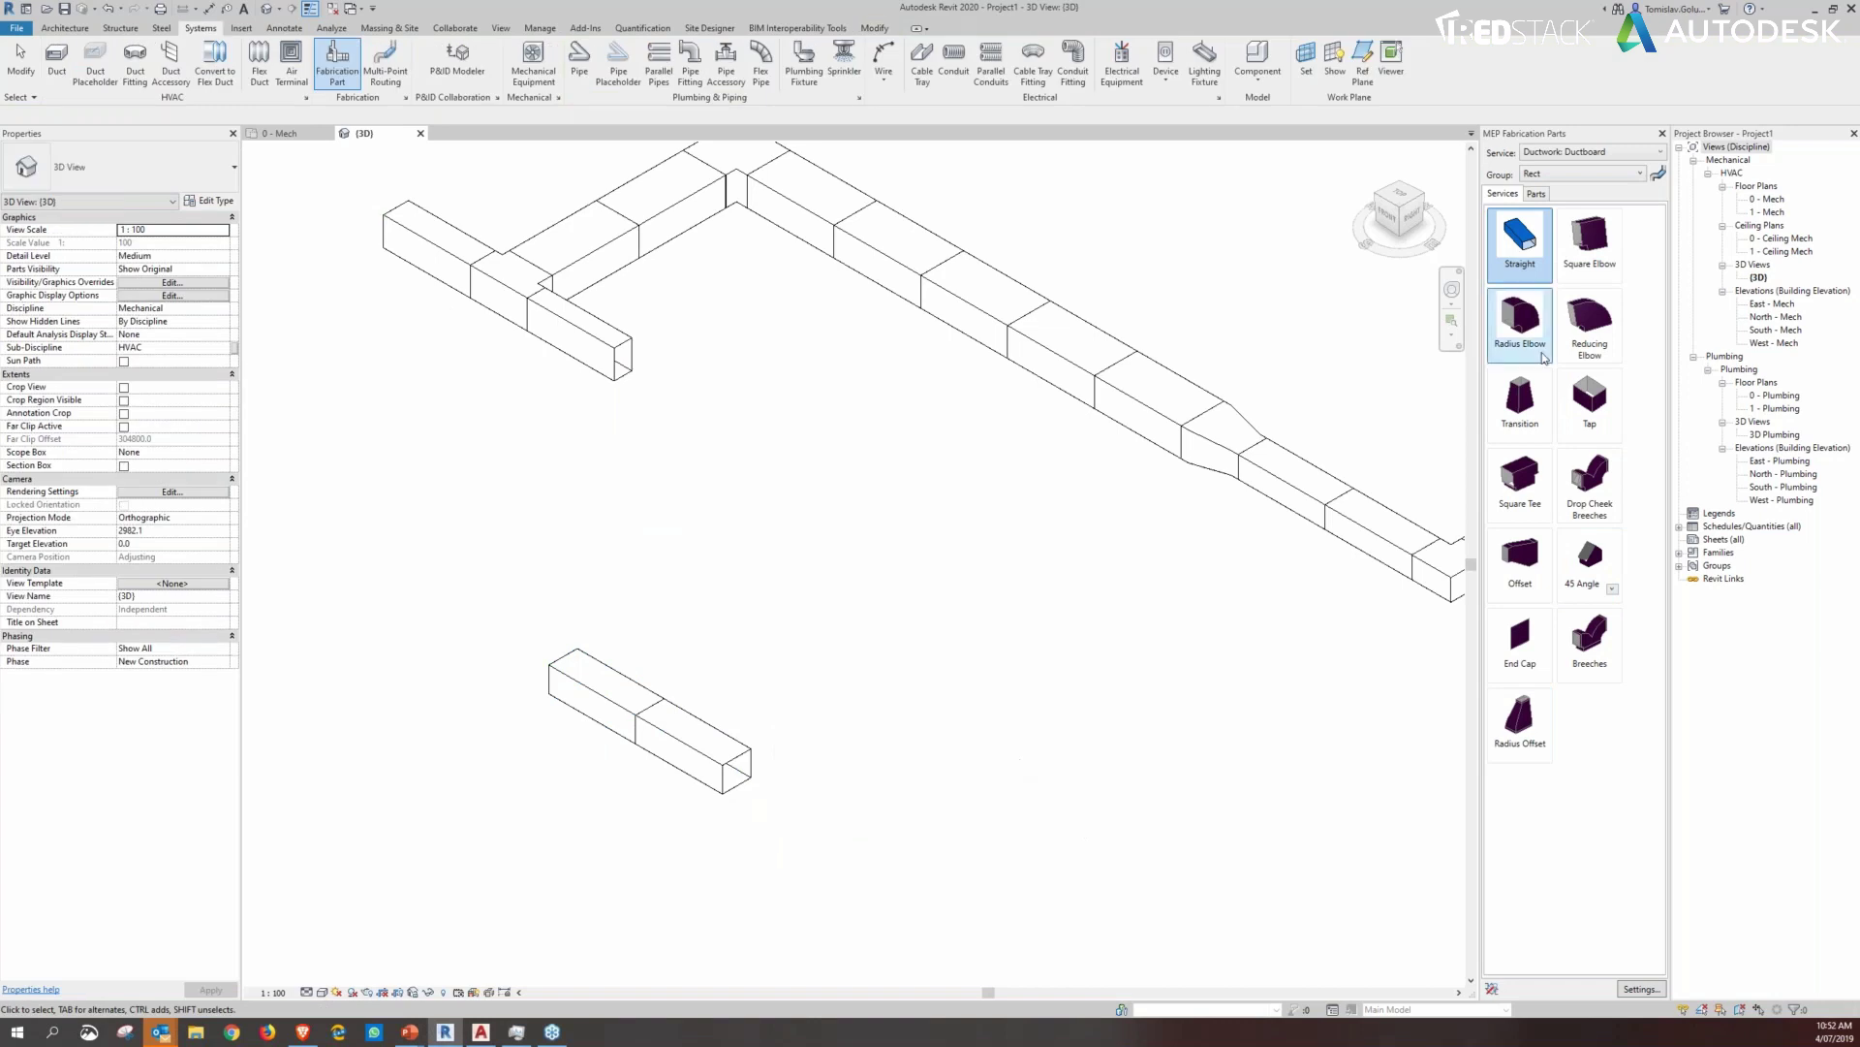
Step: Attach a square elbow to the open front end of the new straight duct pieces
{"action": "left_click", "coordinate": [1589, 241]}
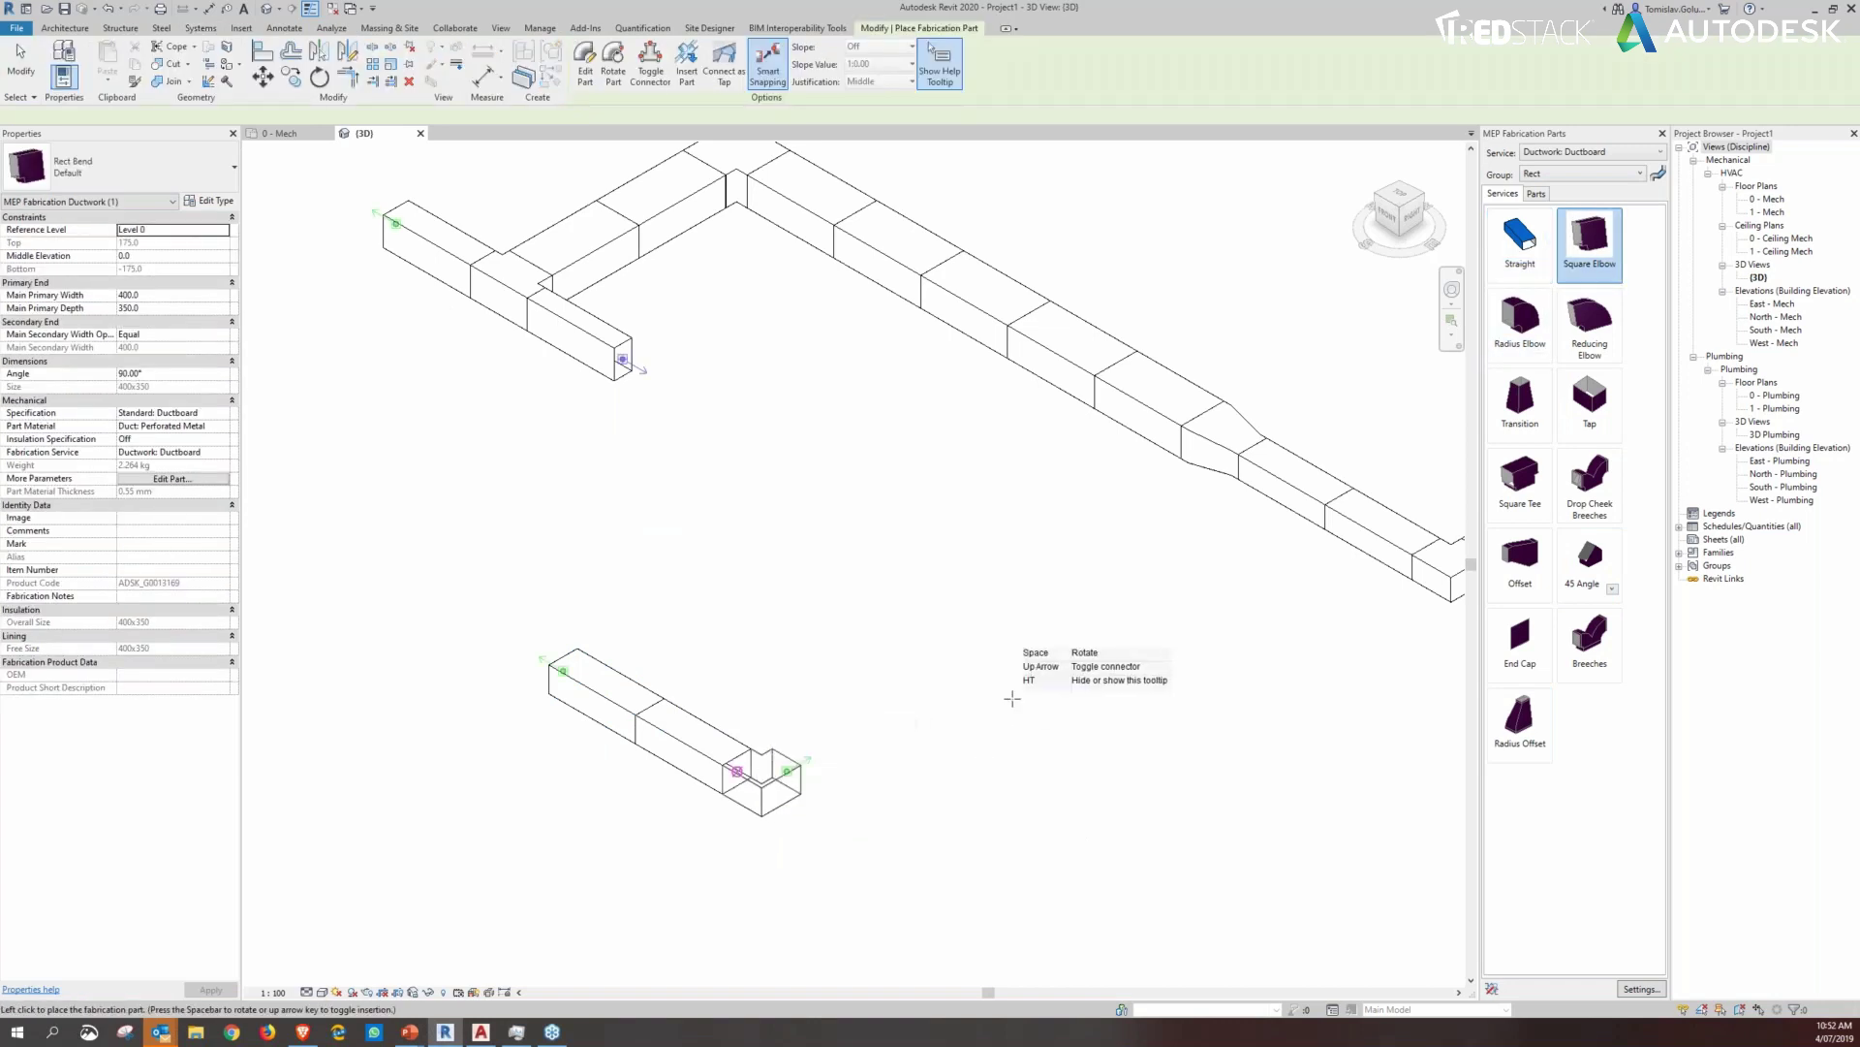
{"action": "key", "text": "Escape"}
{"action": "key", "text": "Escape"}
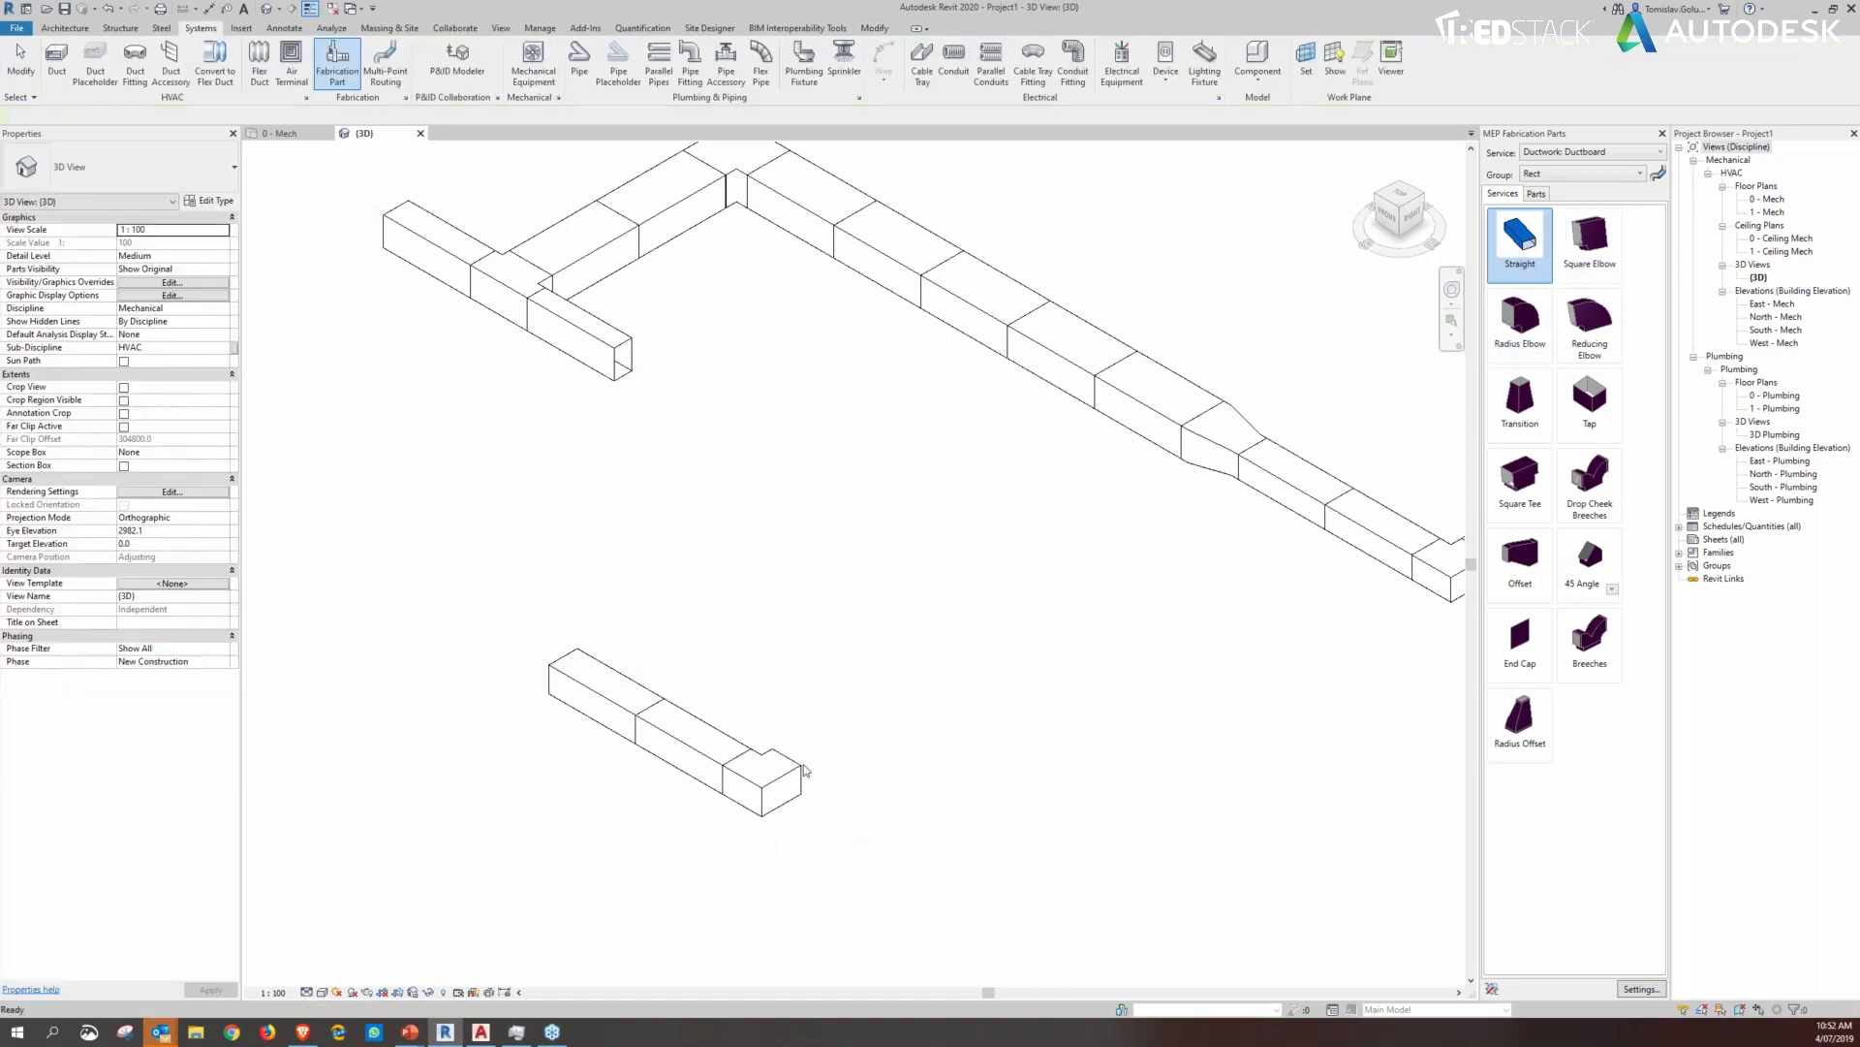
Step: Extend the new run from the square elbow's open end with three connected straight duct pieces
{"action": "left_click", "coordinate": [816, 768]}
{"action": "left_click", "coordinate": [901, 721]}
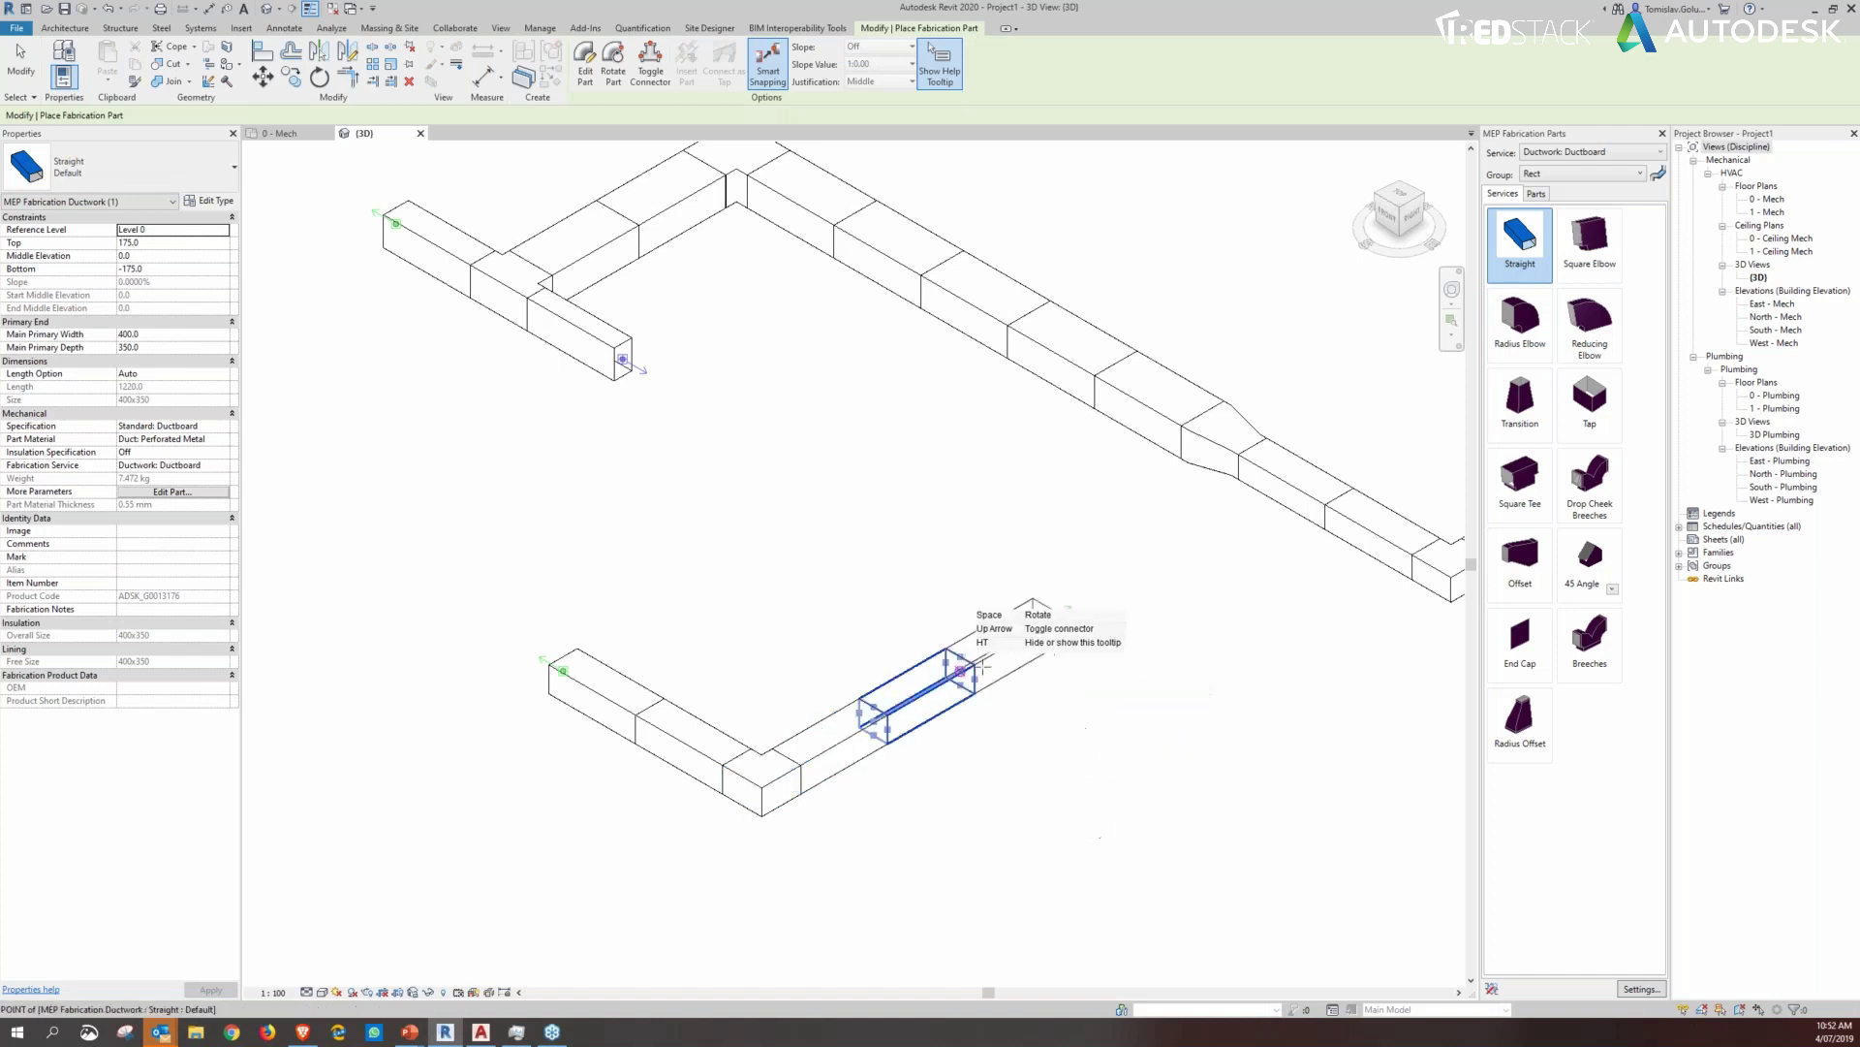
{"action": "left_click", "coordinate": [1153, 802]}
{"action": "key", "text": "Escape"}
{"action": "key", "text": "Escape"}
Step: Inspect the ductwork in the 0 - Mech floor plan and the East - Mech elevation, and return to the 3D view
{"action": "middle_click_drag", "start_coordinate": [643, 651], "coordinate": [676, 540], "text": "shift"}
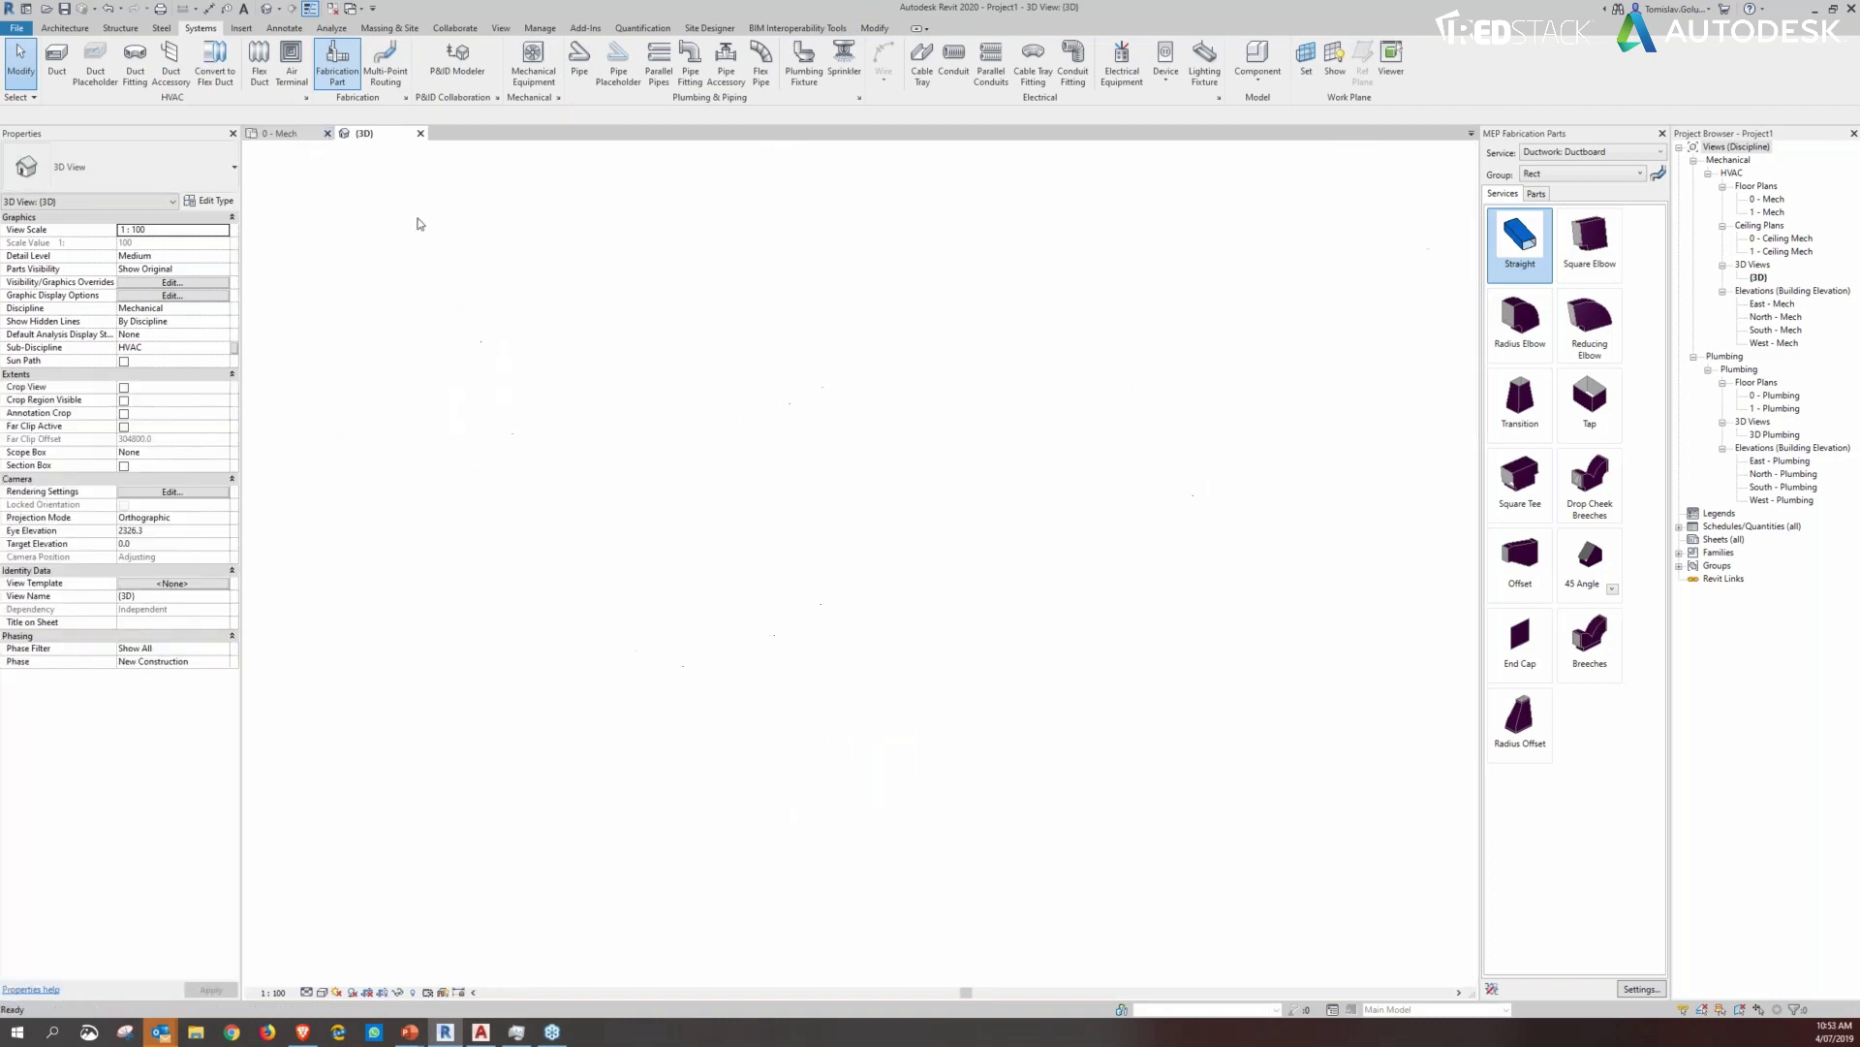
{"action": "scroll", "coordinate": [493, 567], "scroll_direction": "down", "scroll_amount": 3}
{"action": "middle_click_drag", "start_coordinate": [709, 451], "coordinate": [713, 497]}
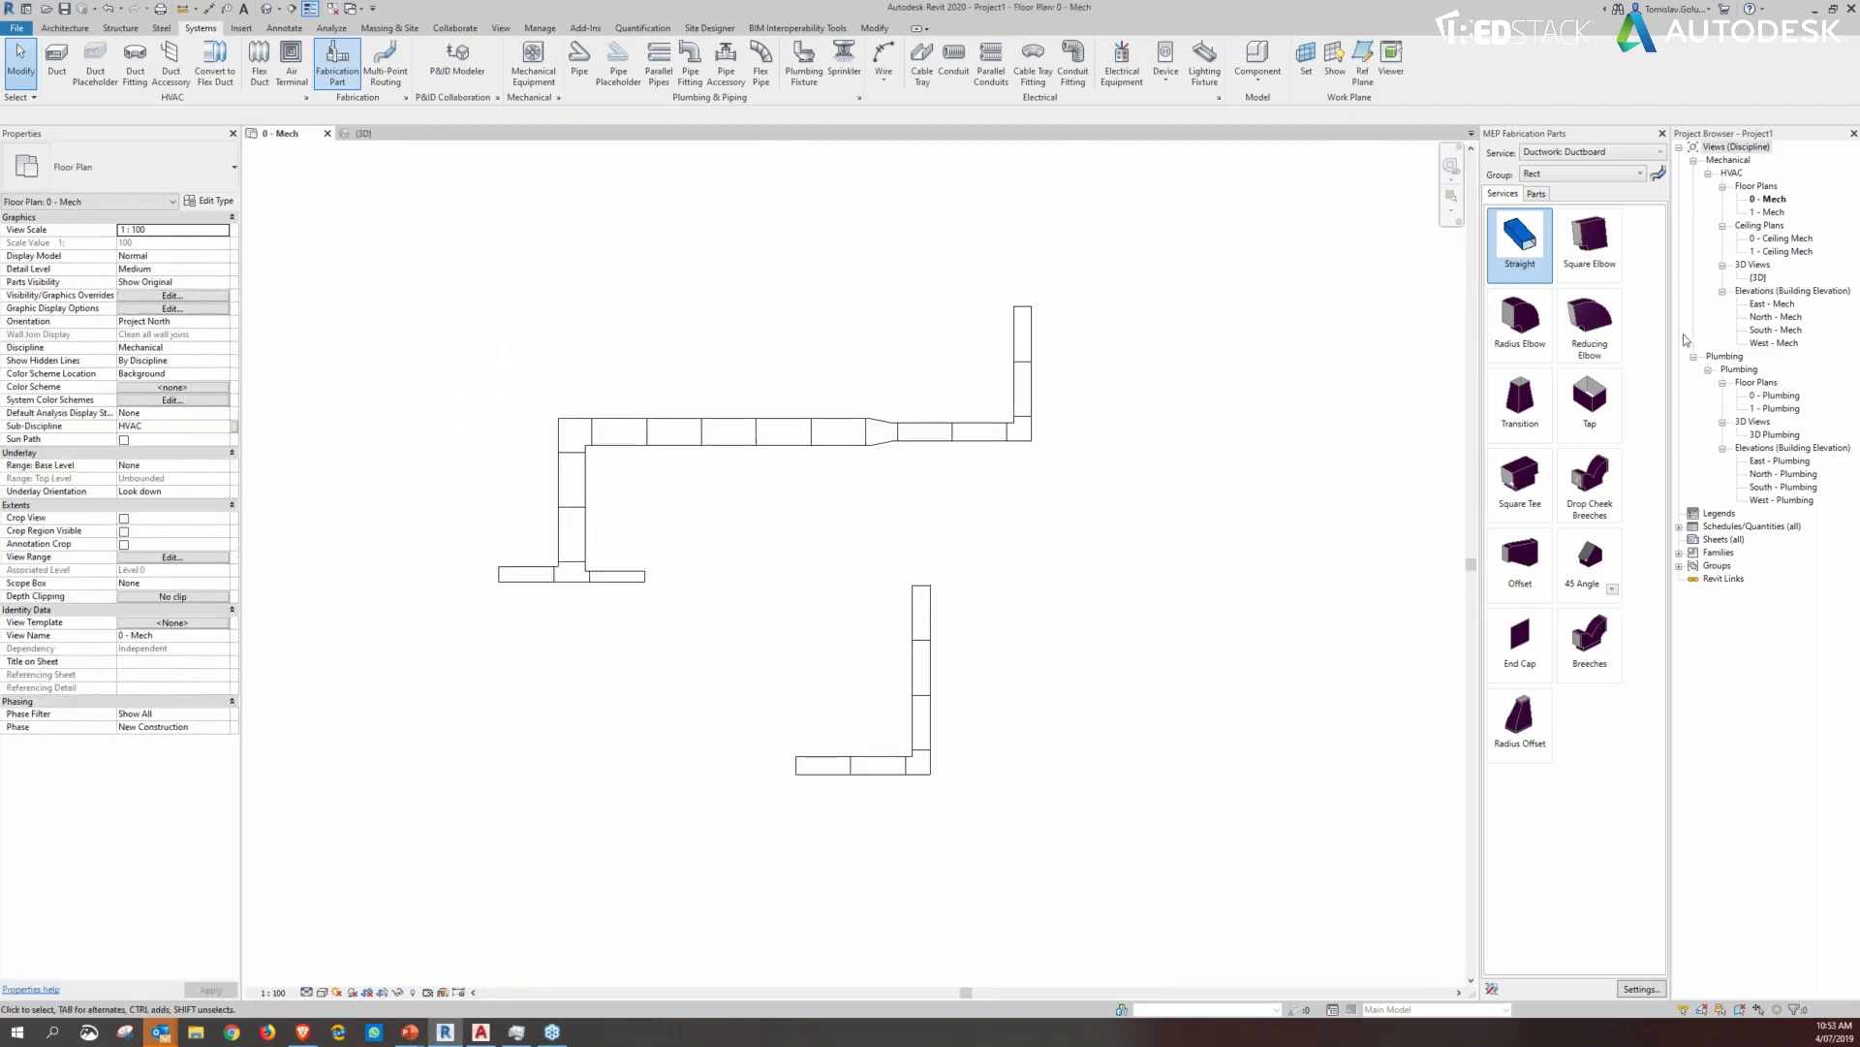
{"action": "double_click", "coordinate": [1783, 304]}
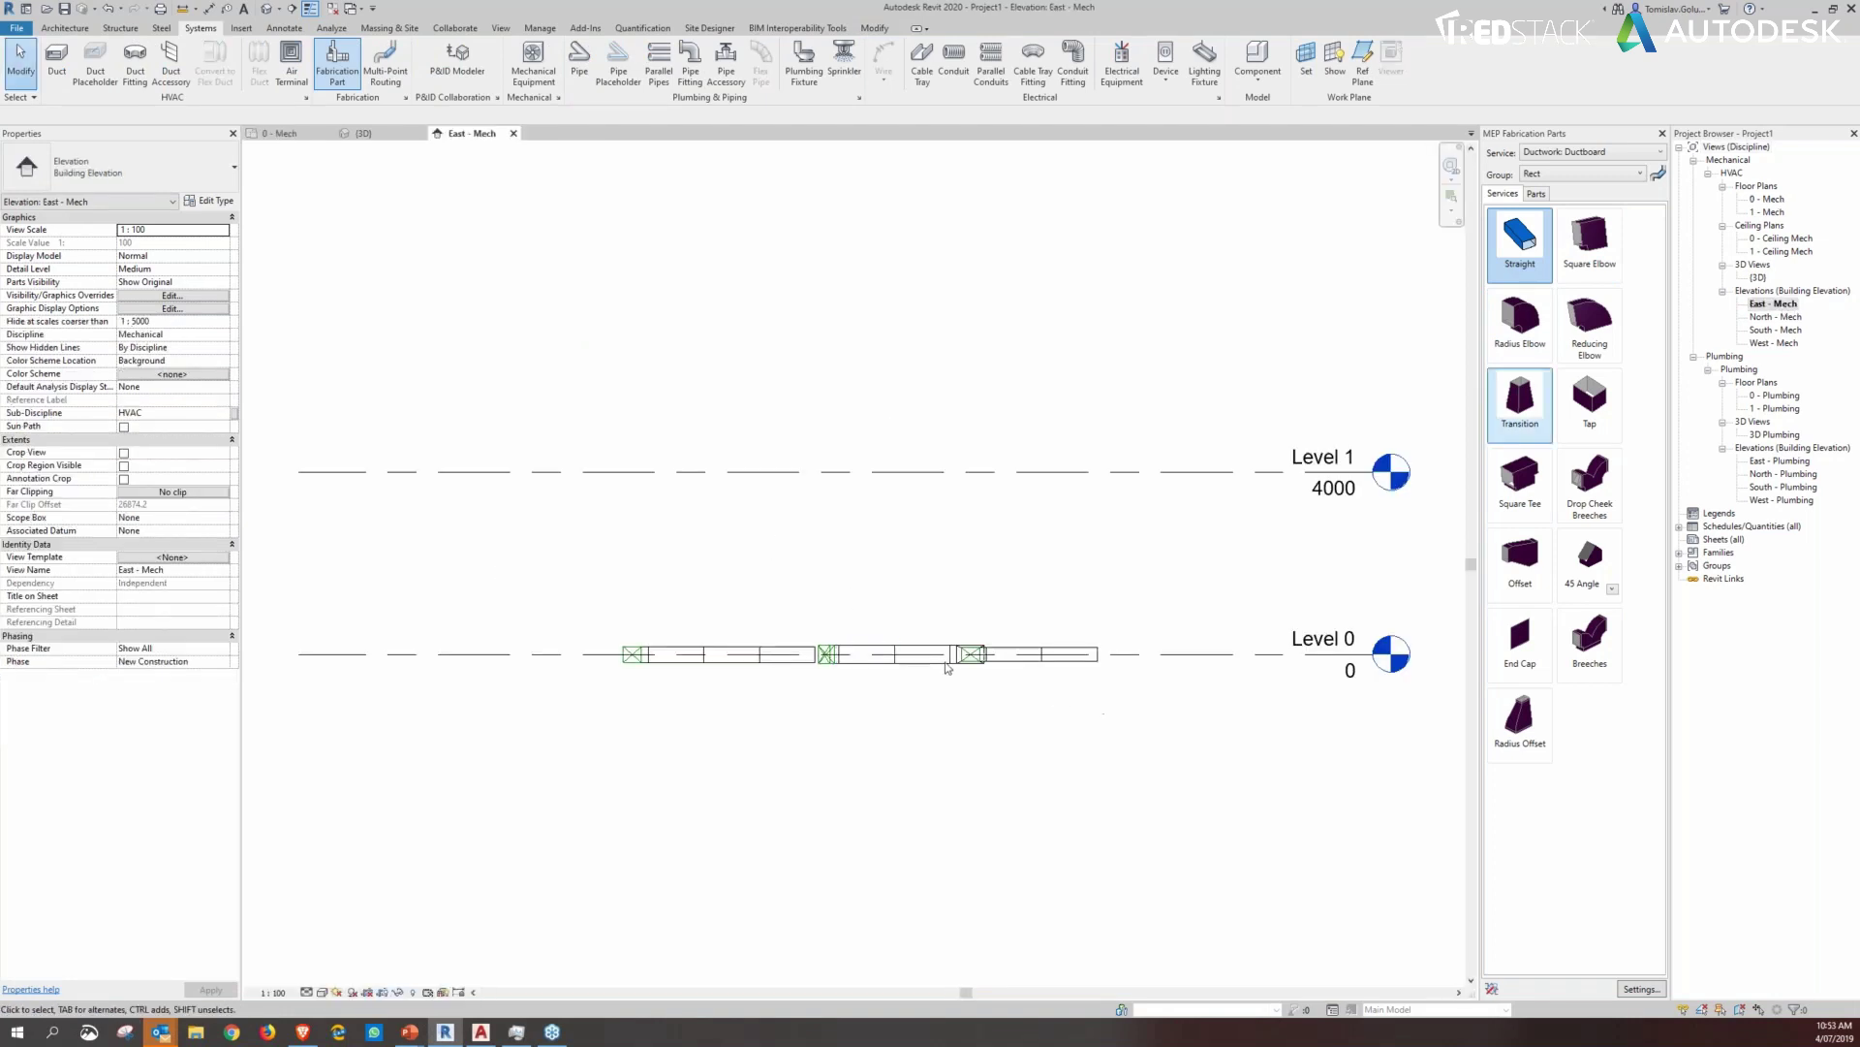
{"action": "scroll", "coordinate": [875, 682], "scroll_direction": "up", "scroll_amount": 2}
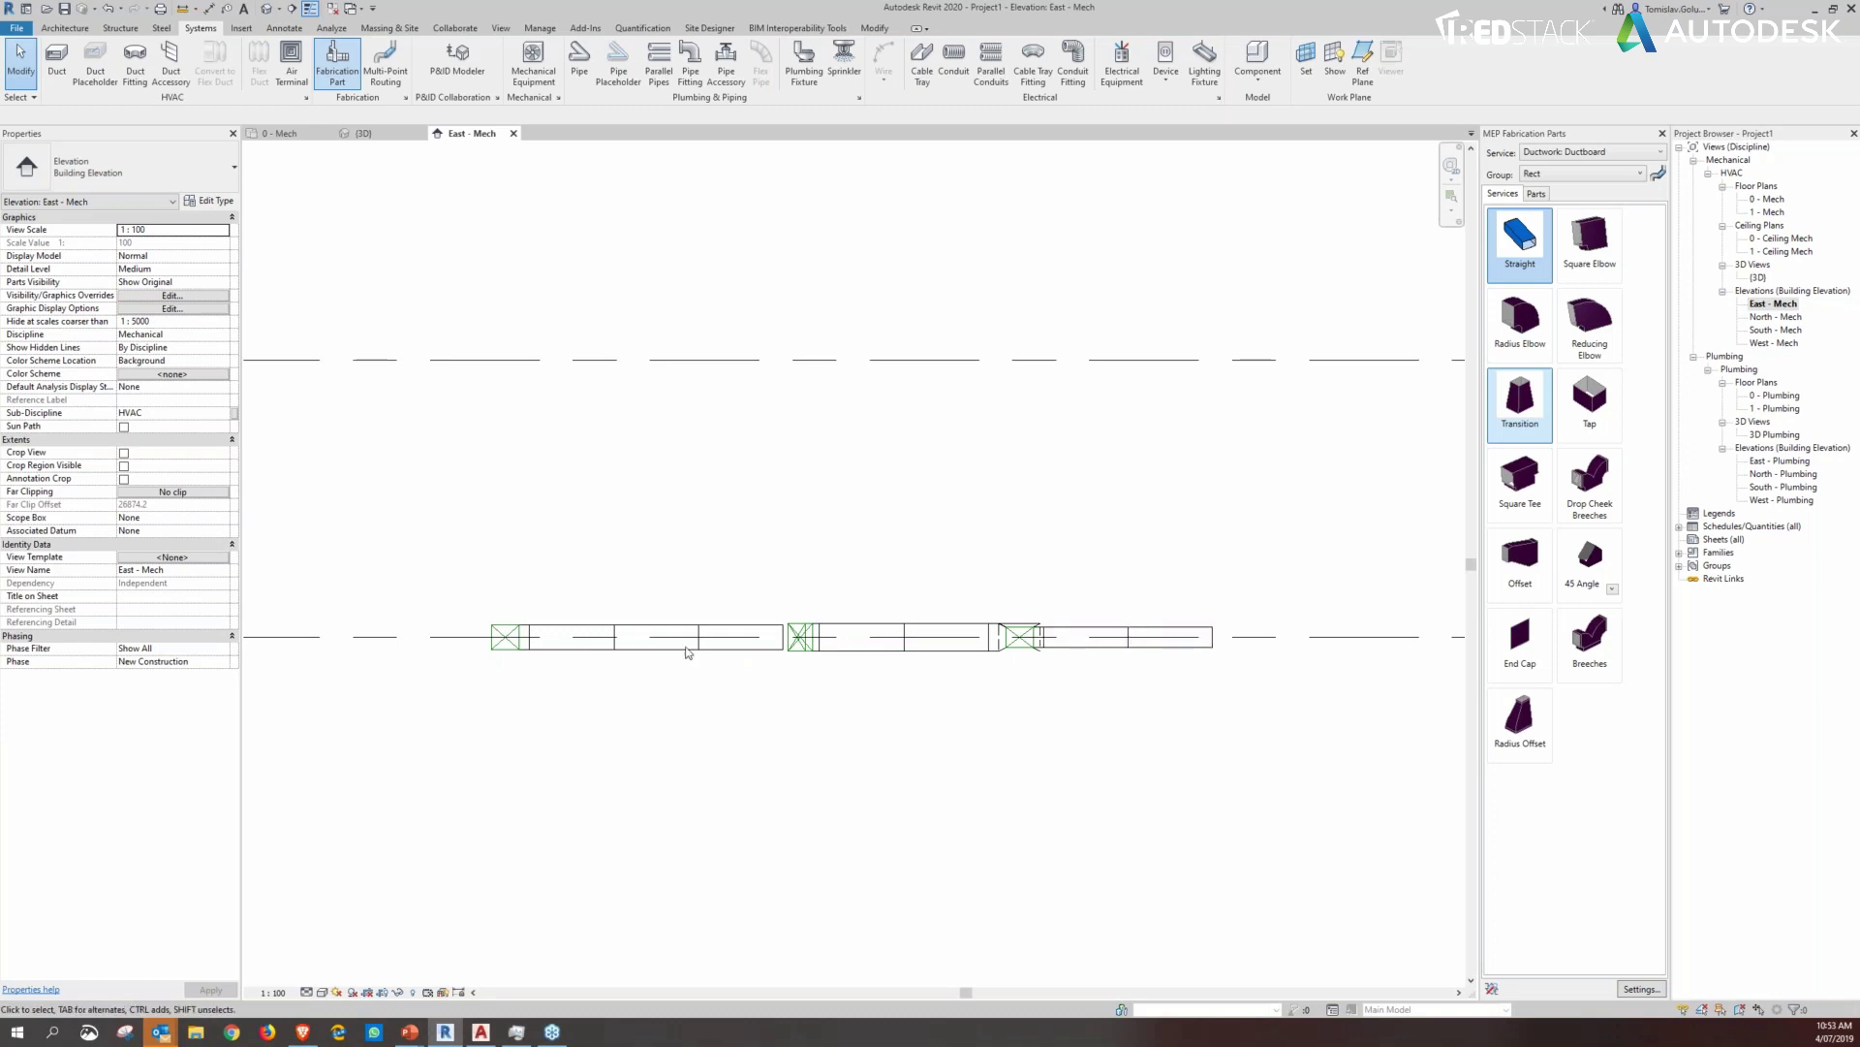
{"action": "scroll", "coordinate": [688, 652], "scroll_direction": "down", "scroll_amount": 1}
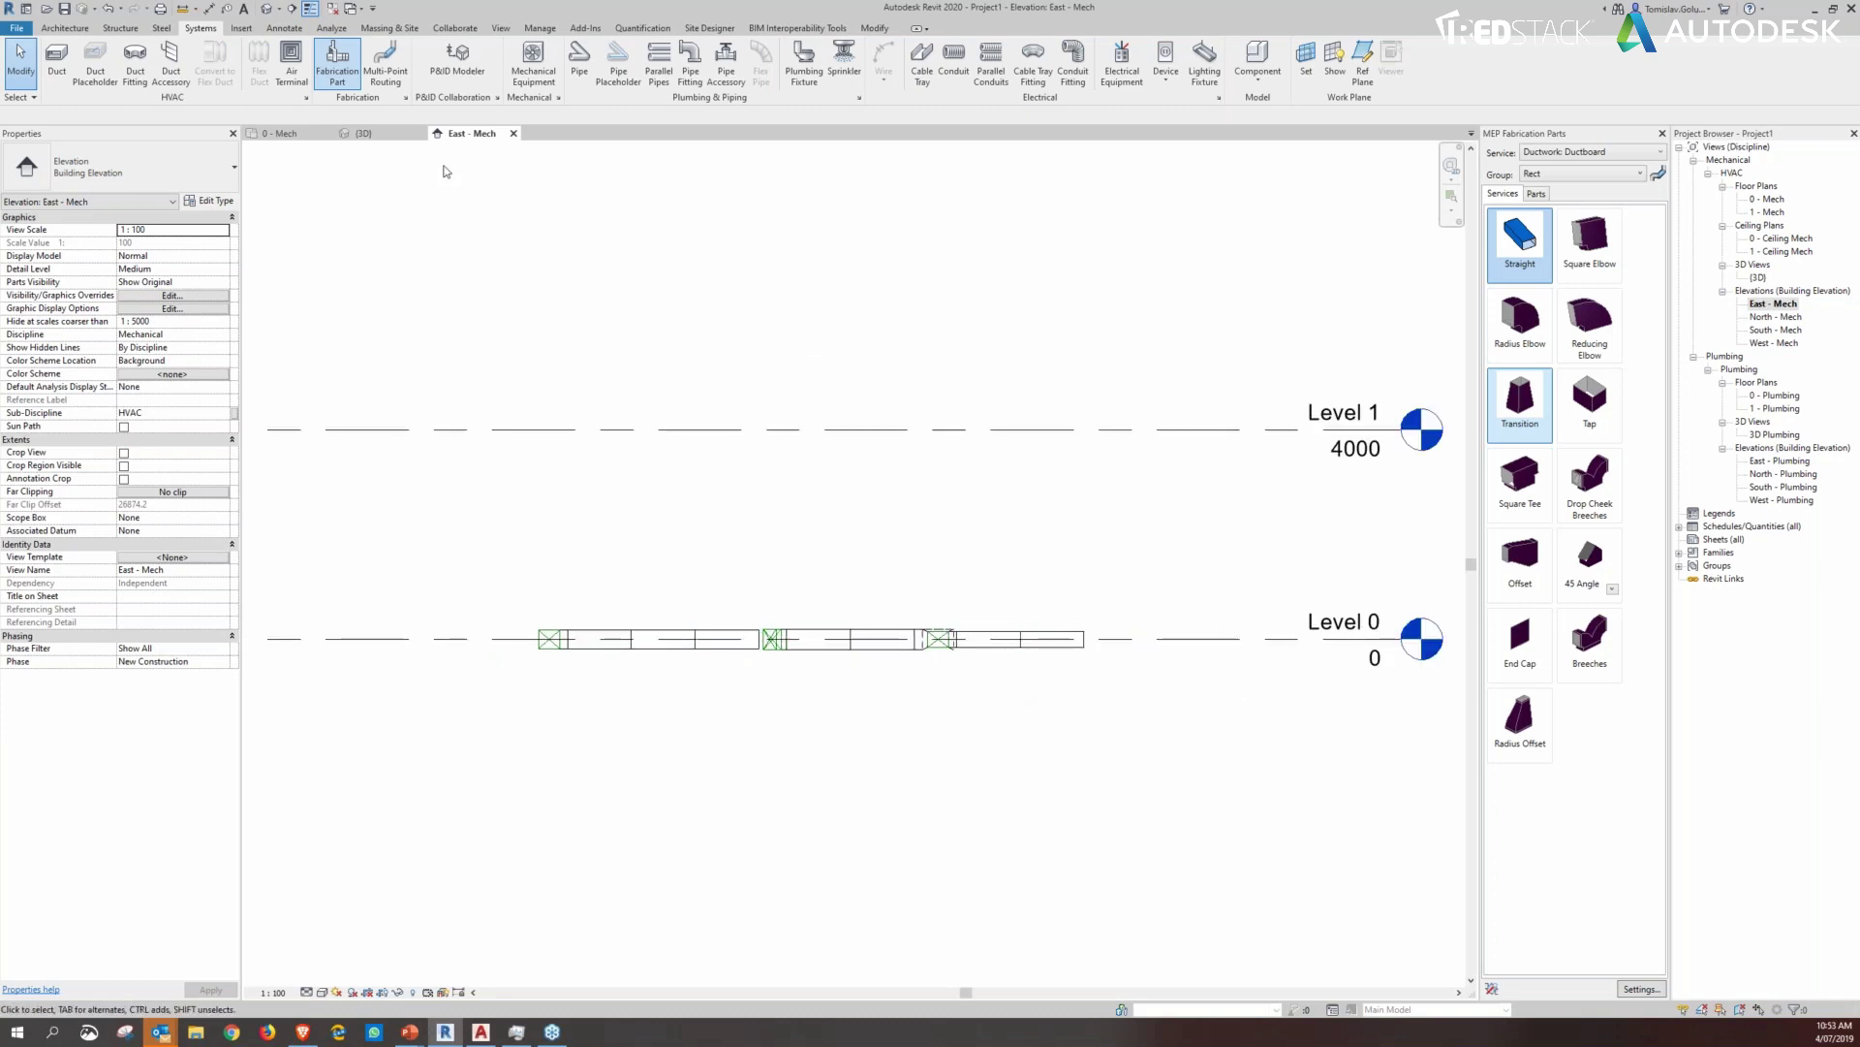
{"action": "left_click", "coordinate": [364, 133]}
{"action": "middle_click_drag", "start_coordinate": [652, 511], "coordinate": [716, 526]}
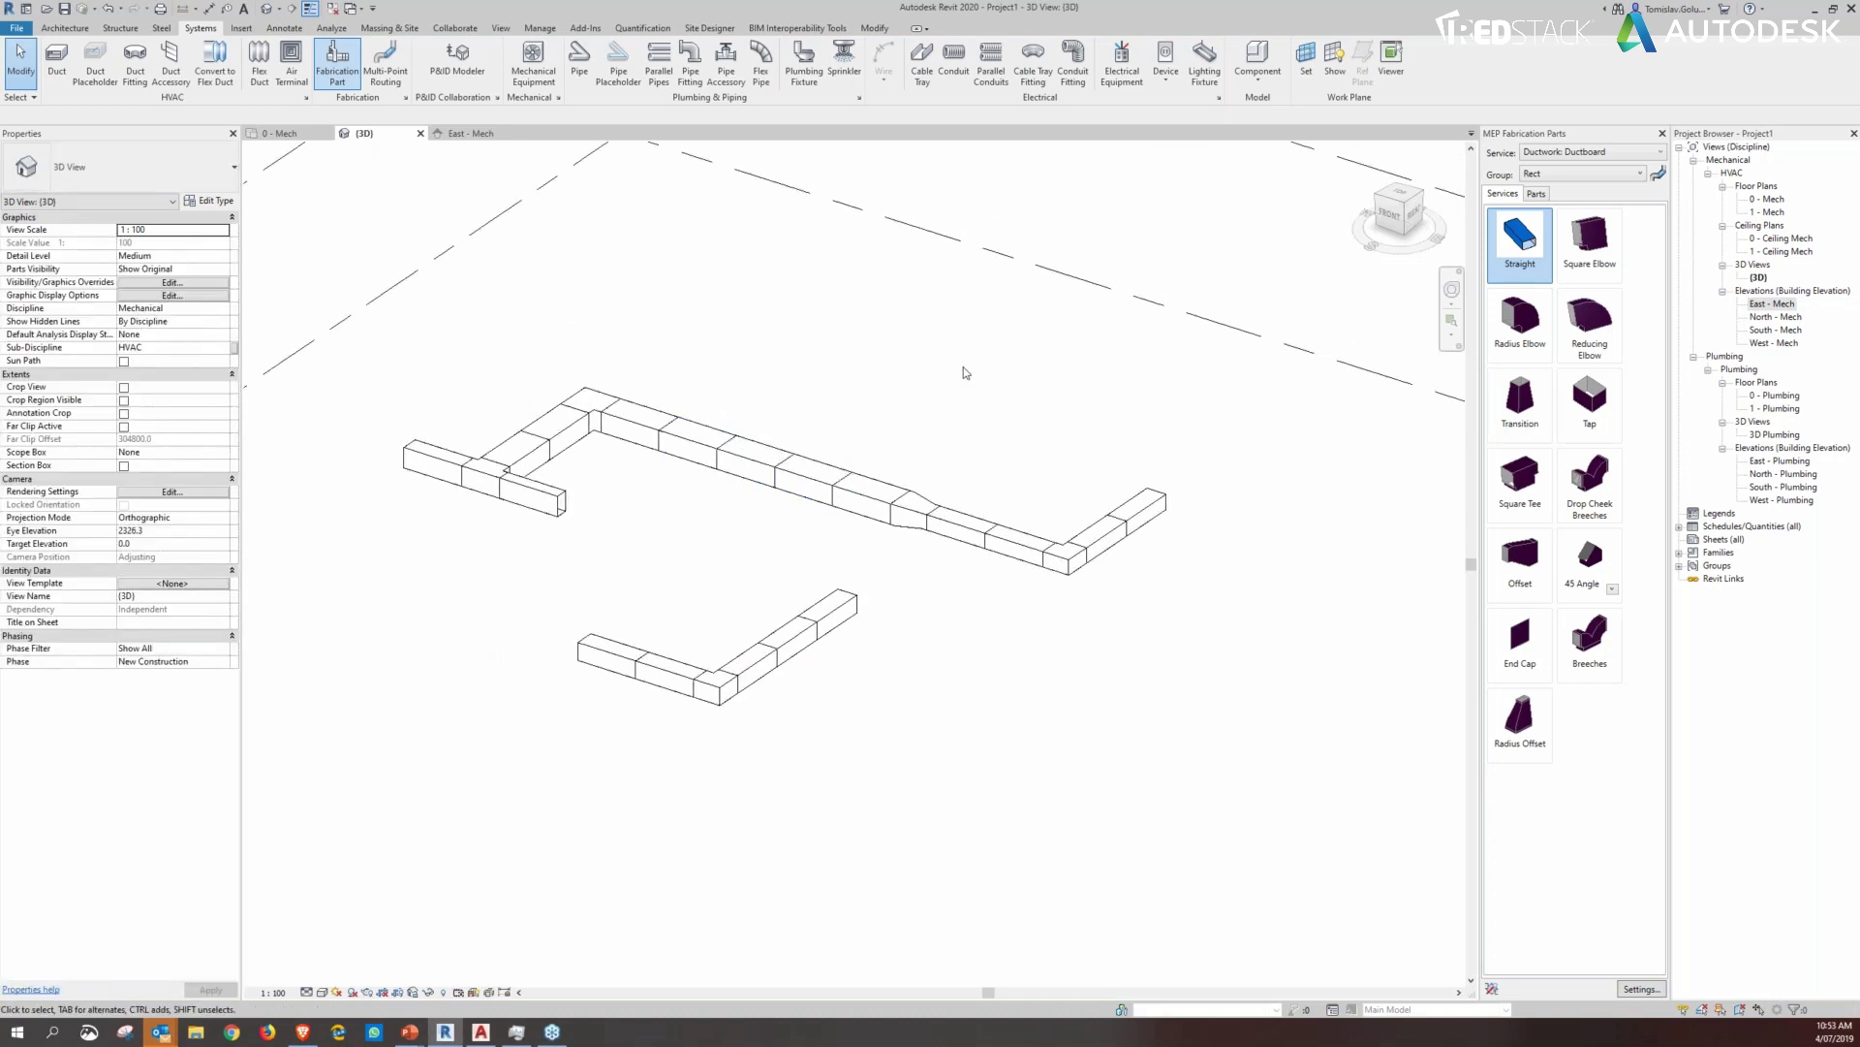
{"action": "middle_click_drag", "start_coordinate": [903, 390], "coordinate": [927, 417]}
Step: Export only the new L-shaped duct run to the Desktop as the fabrication job file Project1.MAJ, and clear the selection
{"action": "left_click", "coordinate": [585, 28]}
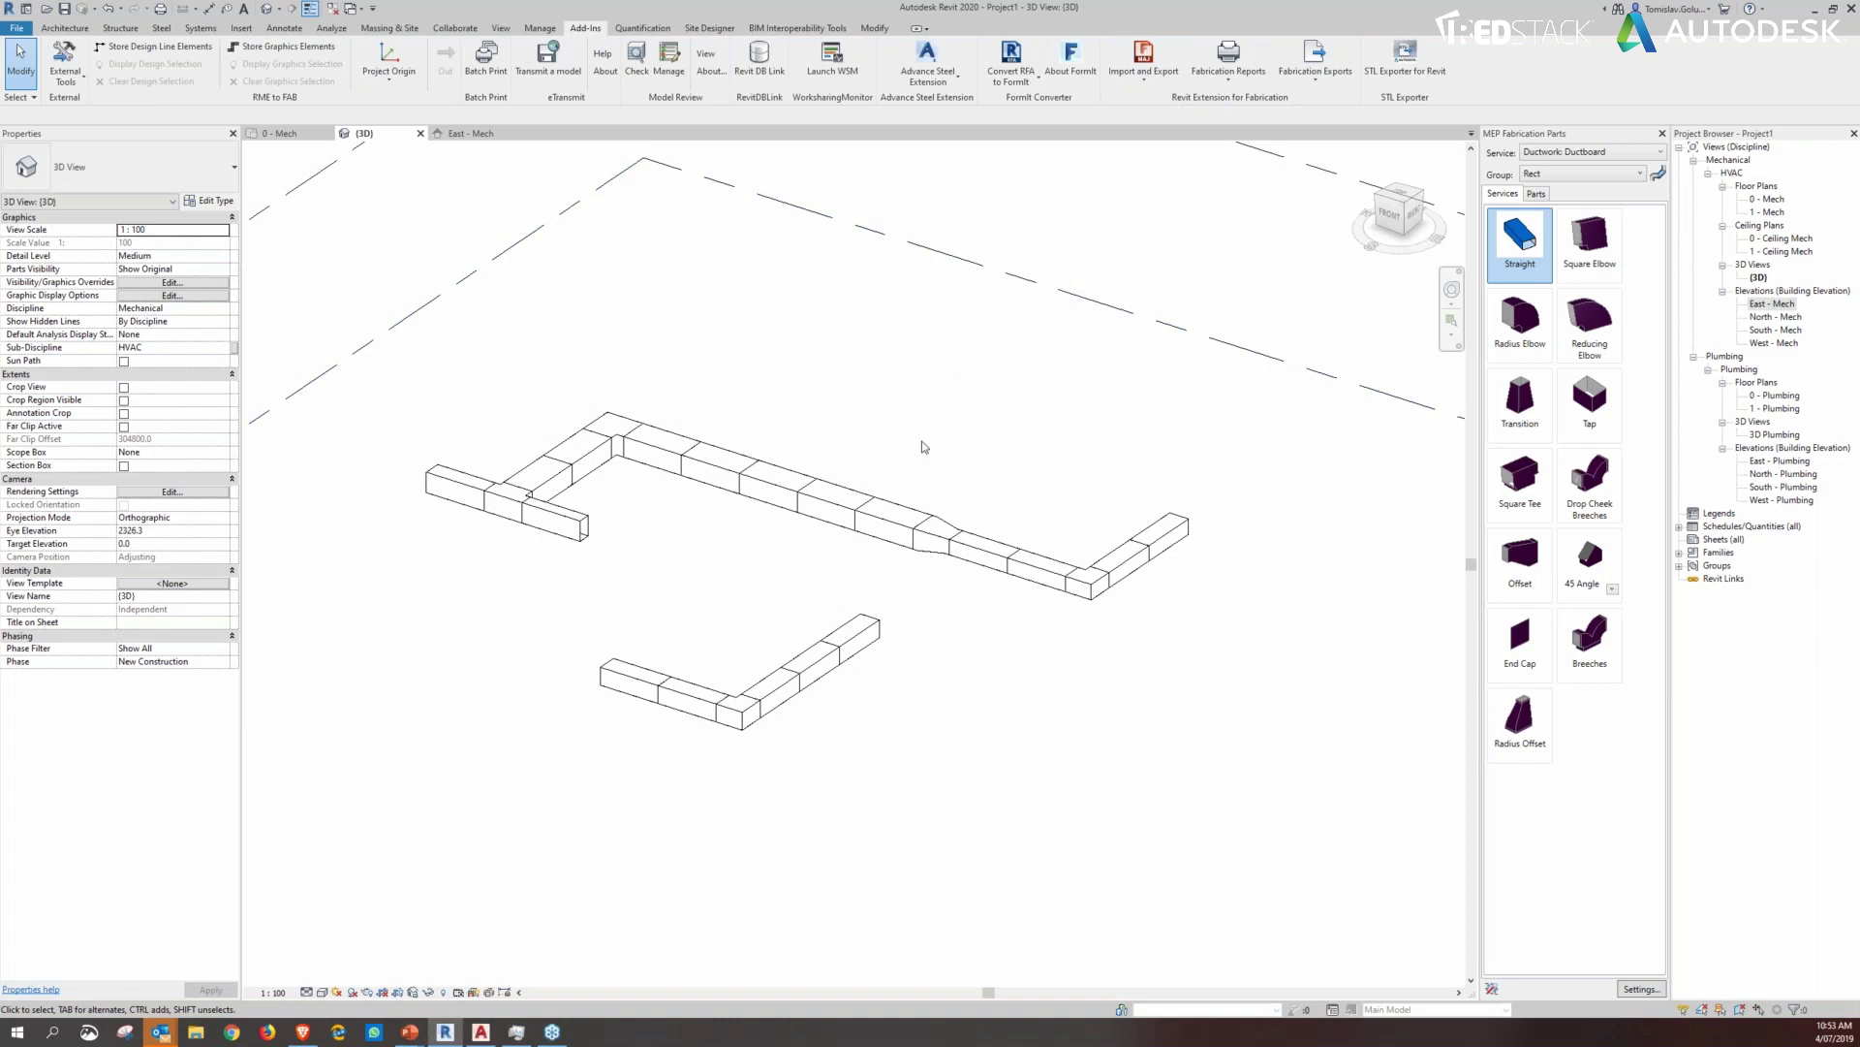
{"action": "left_click_drag", "start_coordinate": [918, 610], "coordinate": [574, 780]}
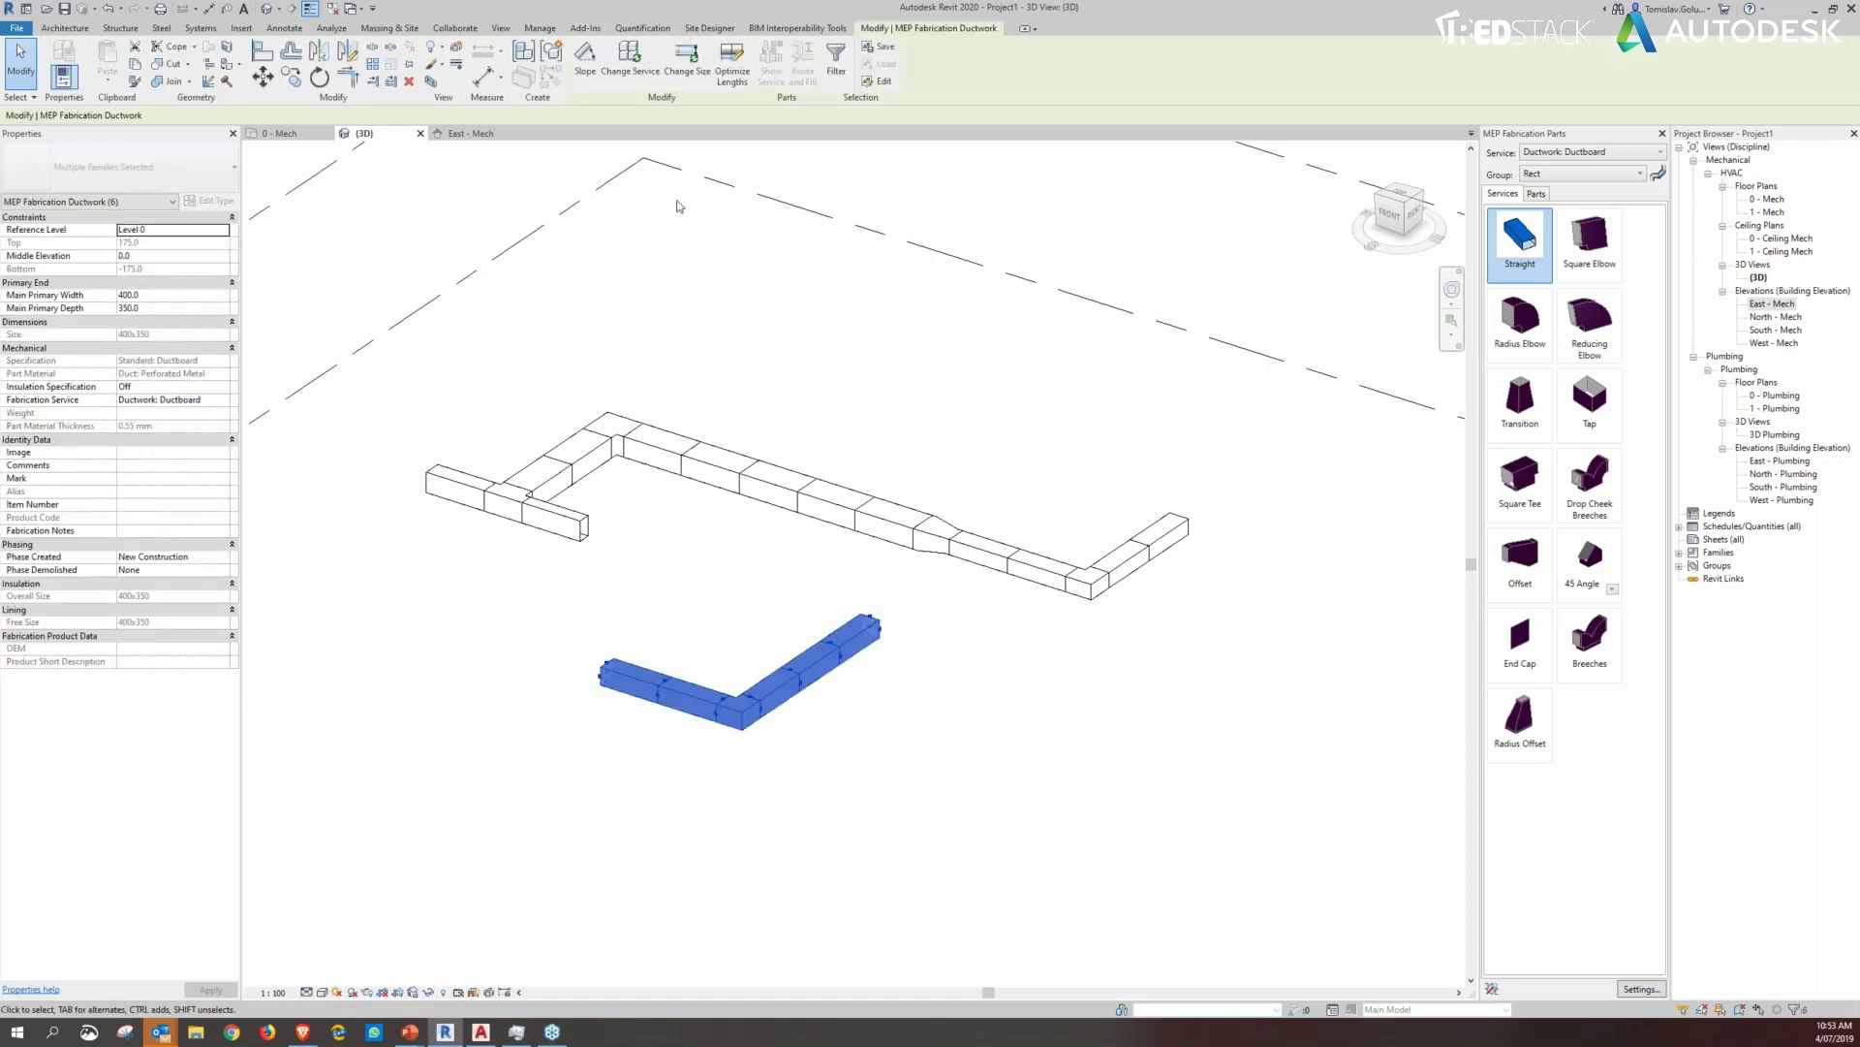
{"action": "left_click", "coordinate": [585, 27]}
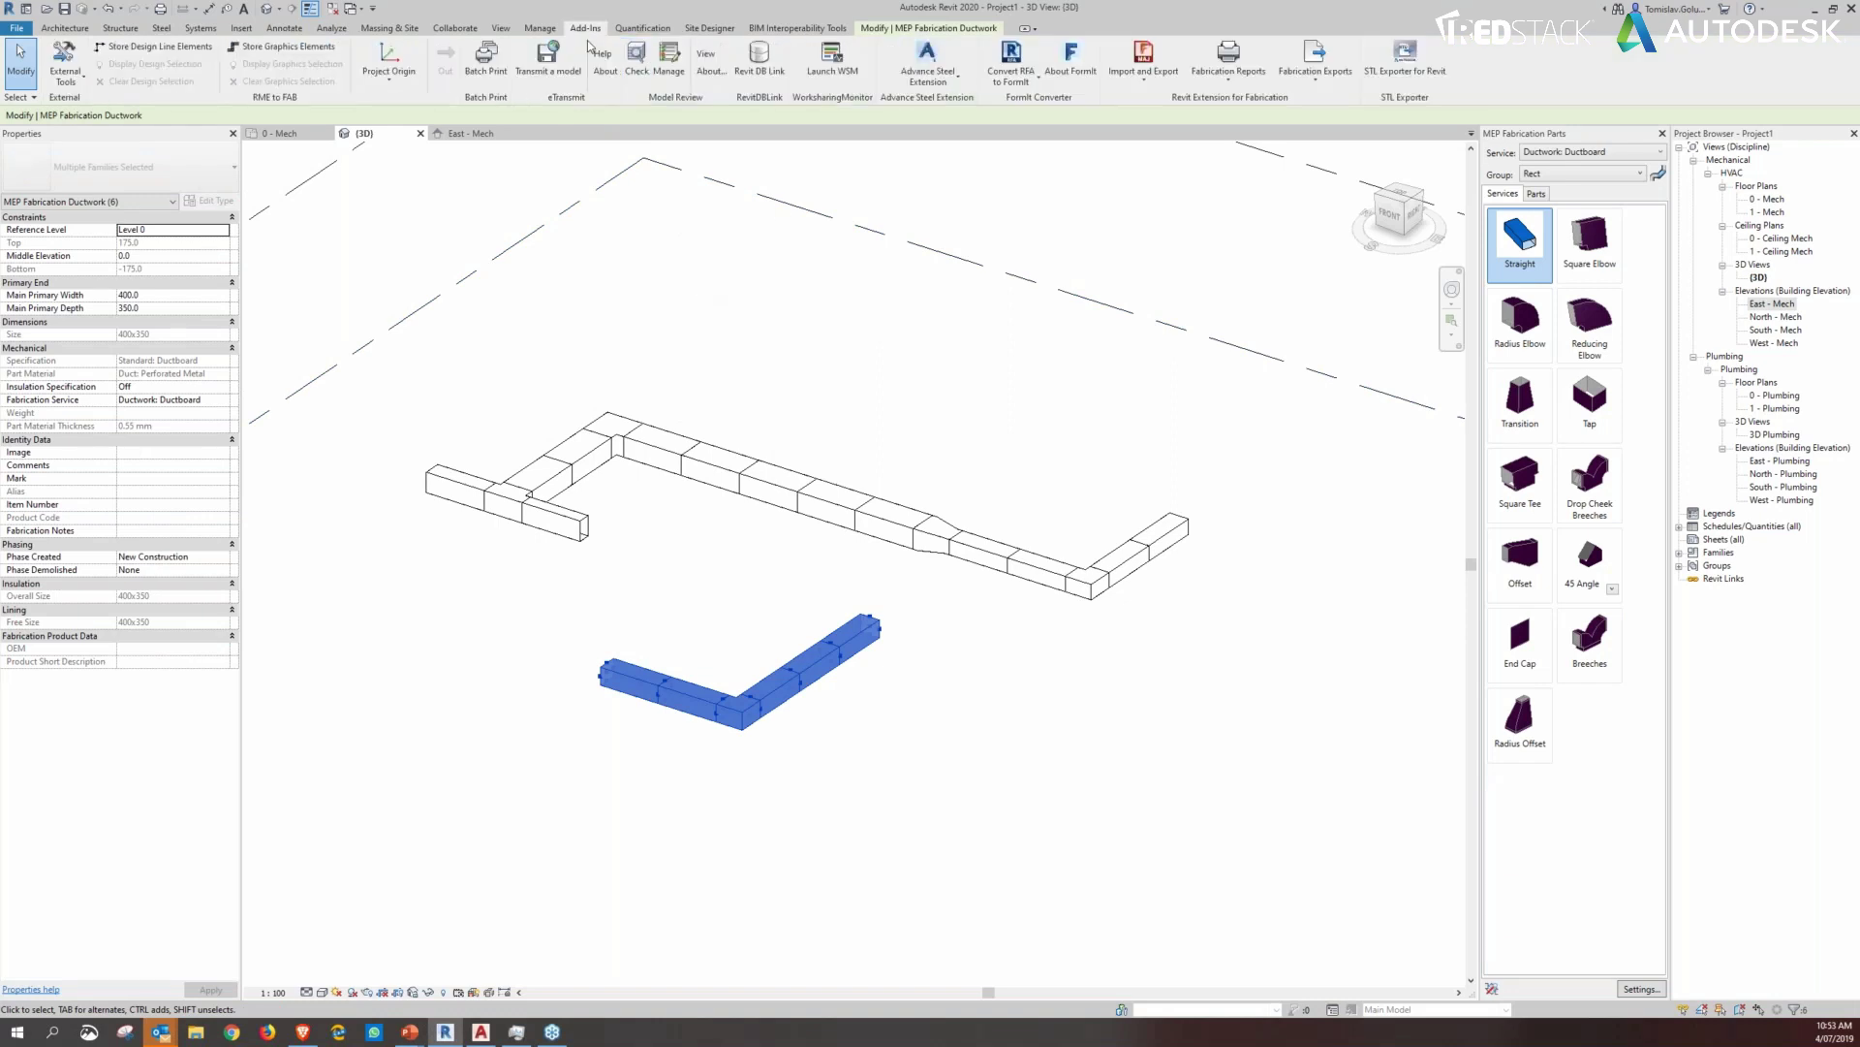
{"action": "left_click", "coordinate": [1143, 65]}
{"action": "left_click", "coordinate": [1141, 107]}
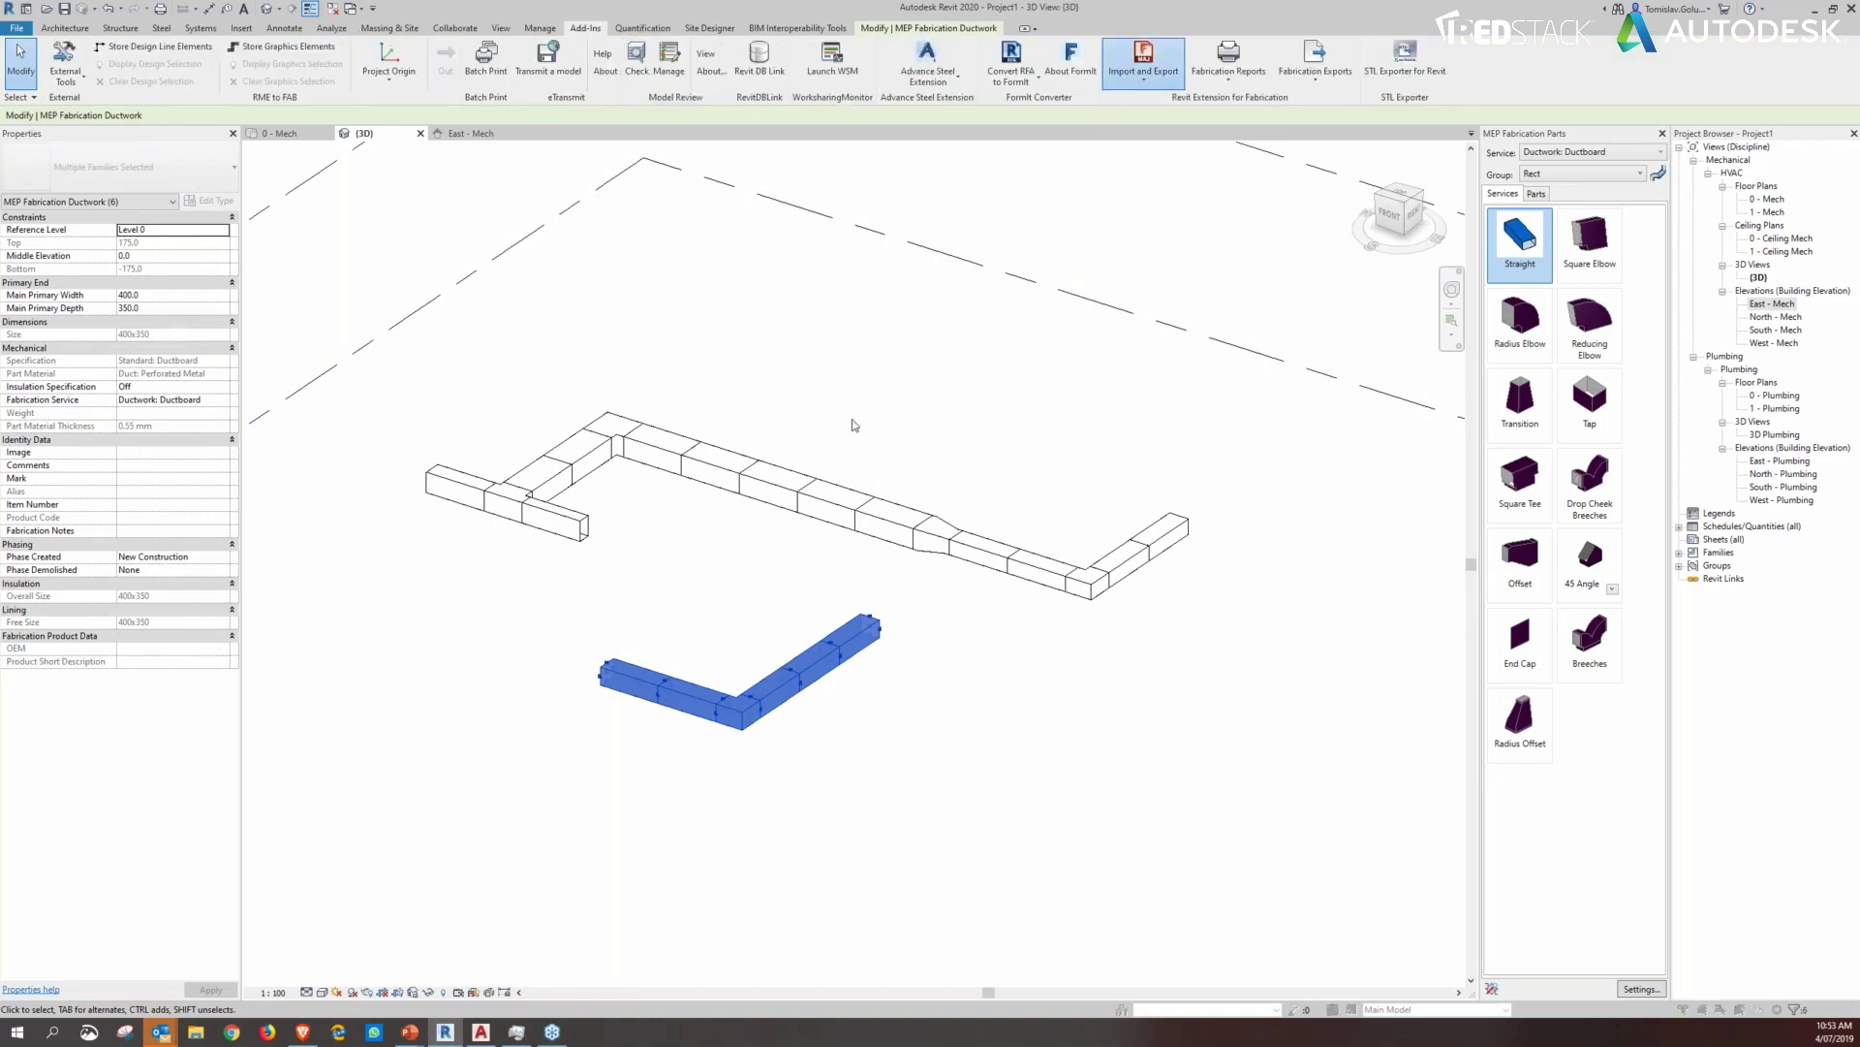
{"action": "left_click", "coordinate": [1426, 824]}
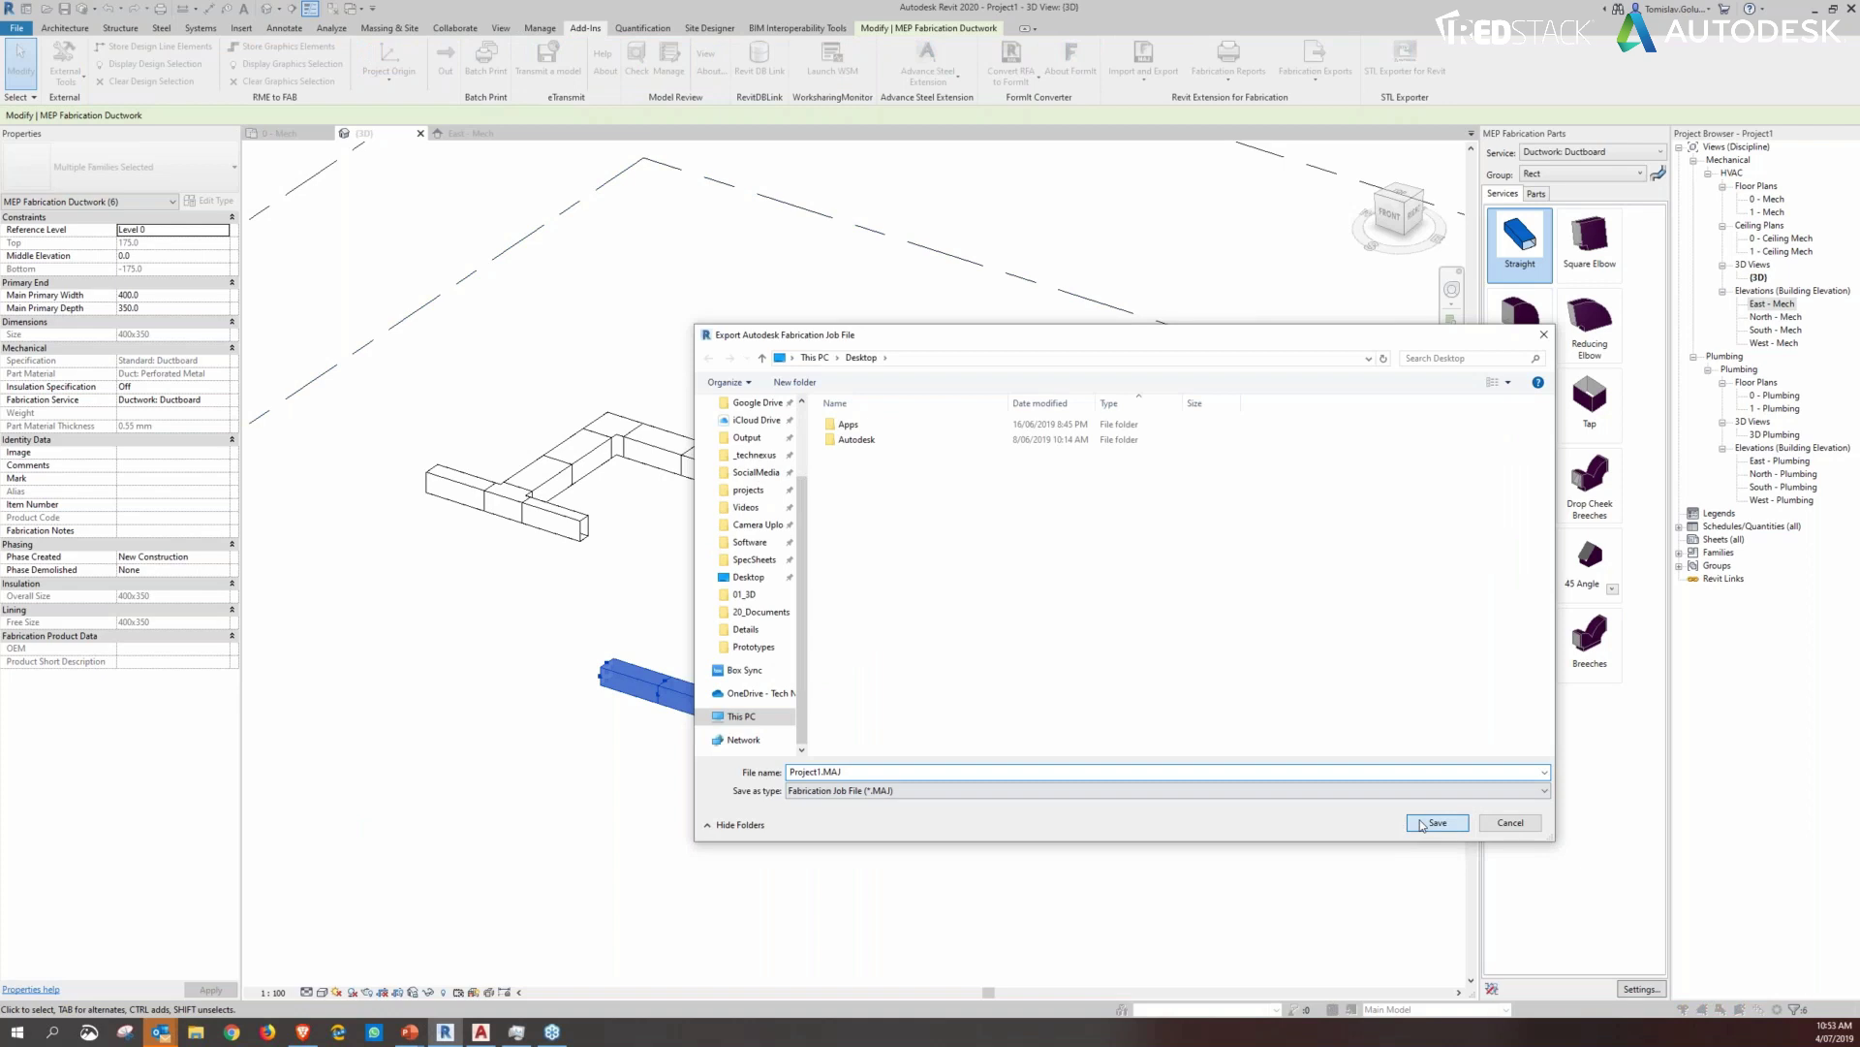
{"action": "left_click", "coordinate": [1019, 516]}
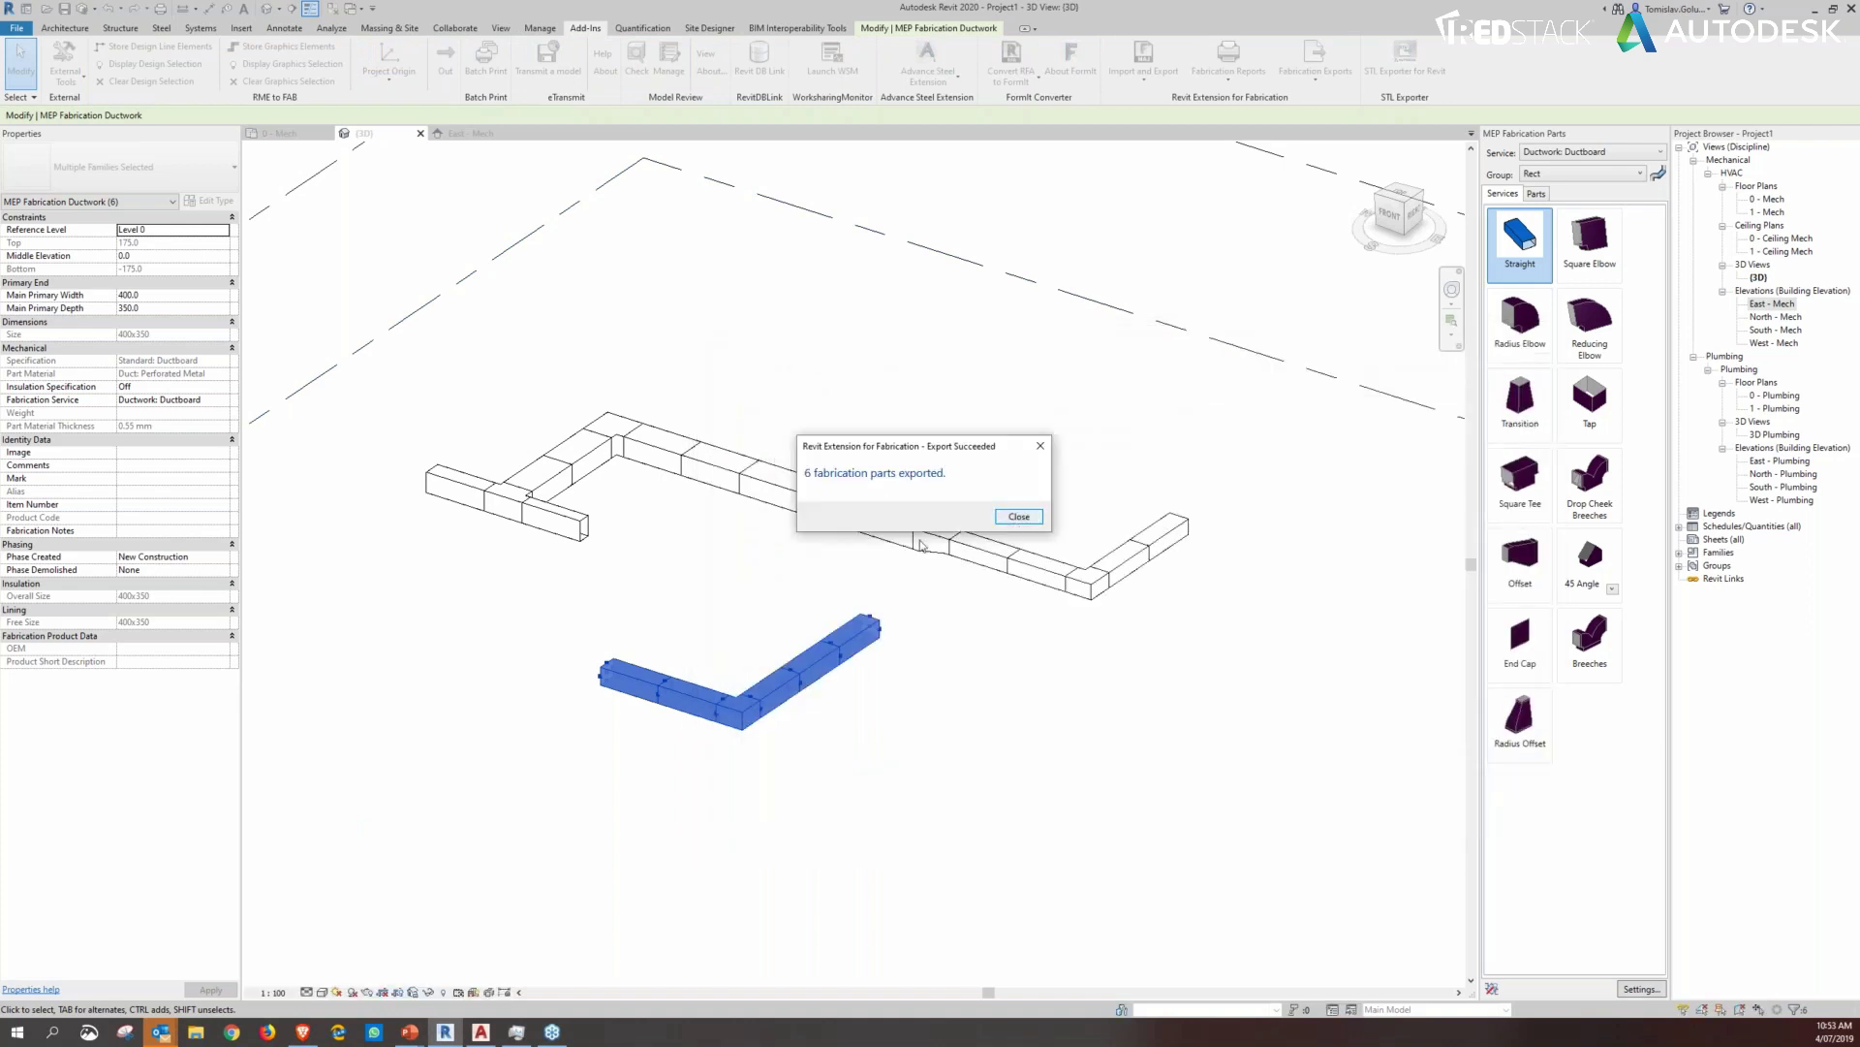
{"action": "left_click", "coordinate": [668, 598]}
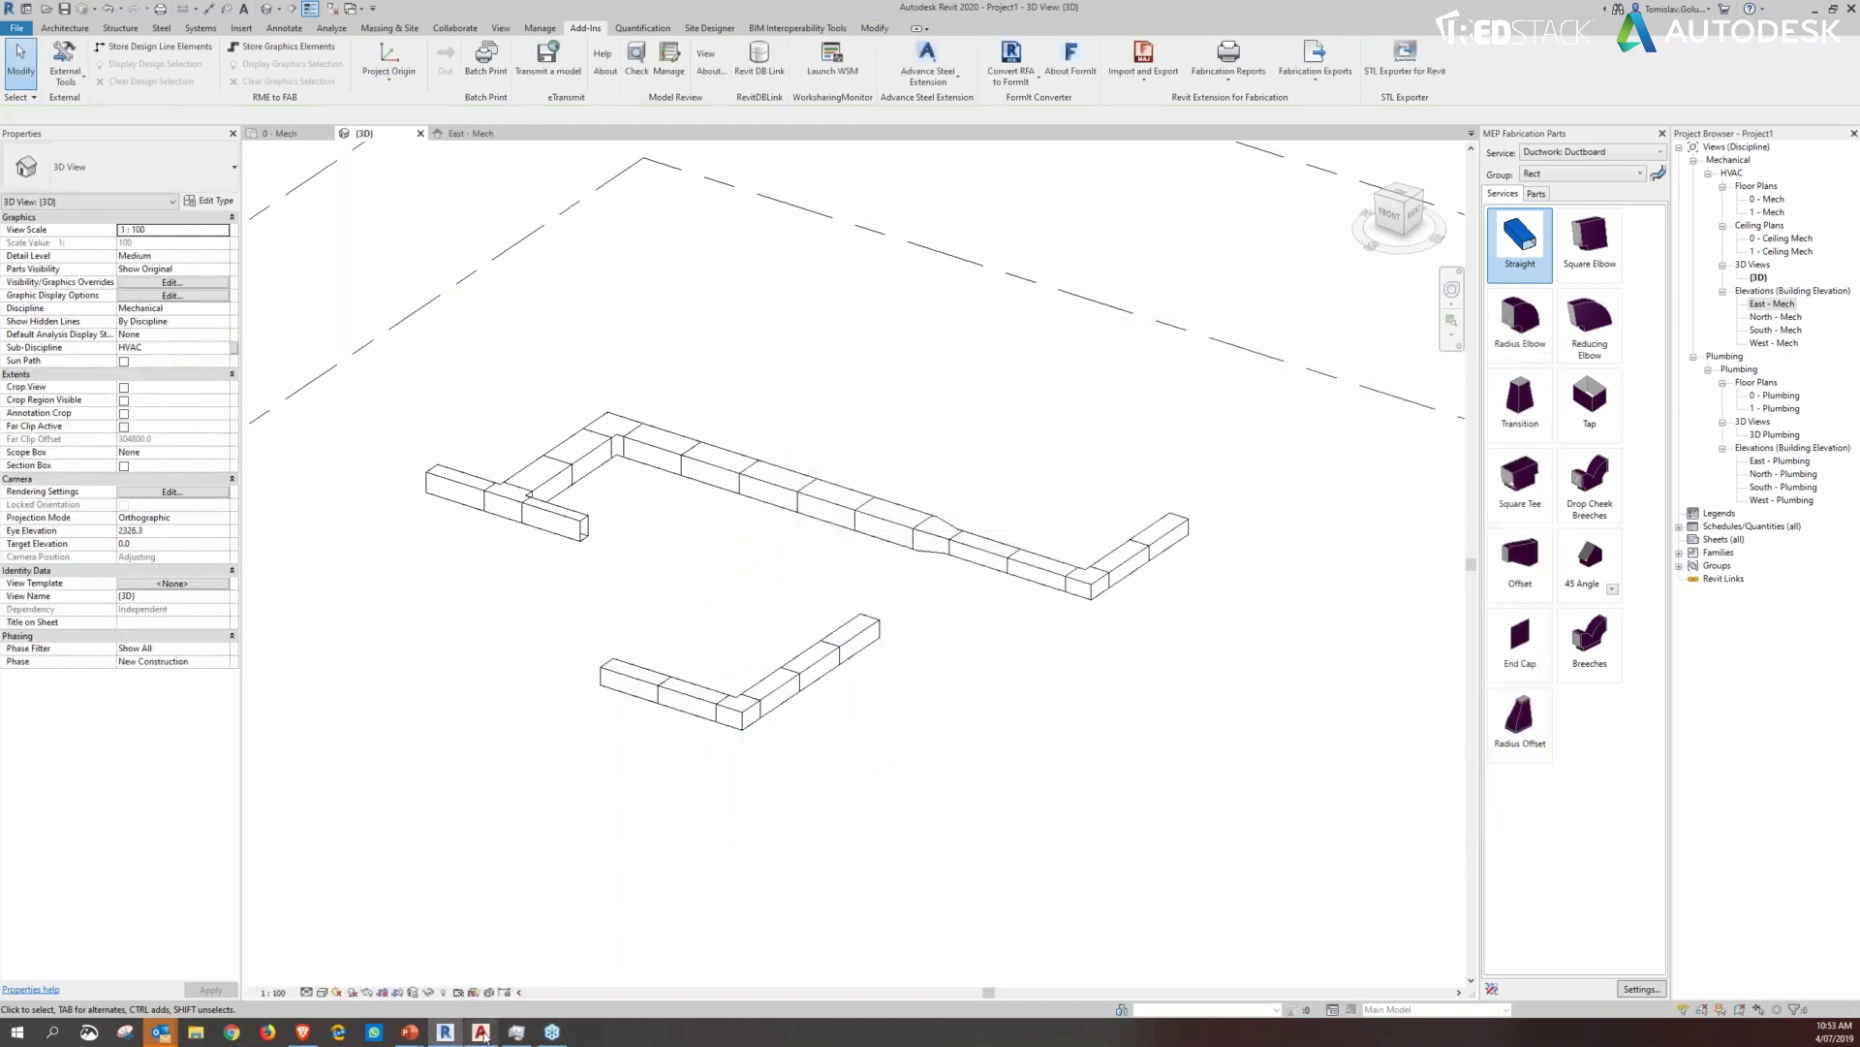
Step: Switch to Fabrication CADmep and zoom the empty drawing to its extents
{"action": "left_click", "coordinate": [481, 1032]}
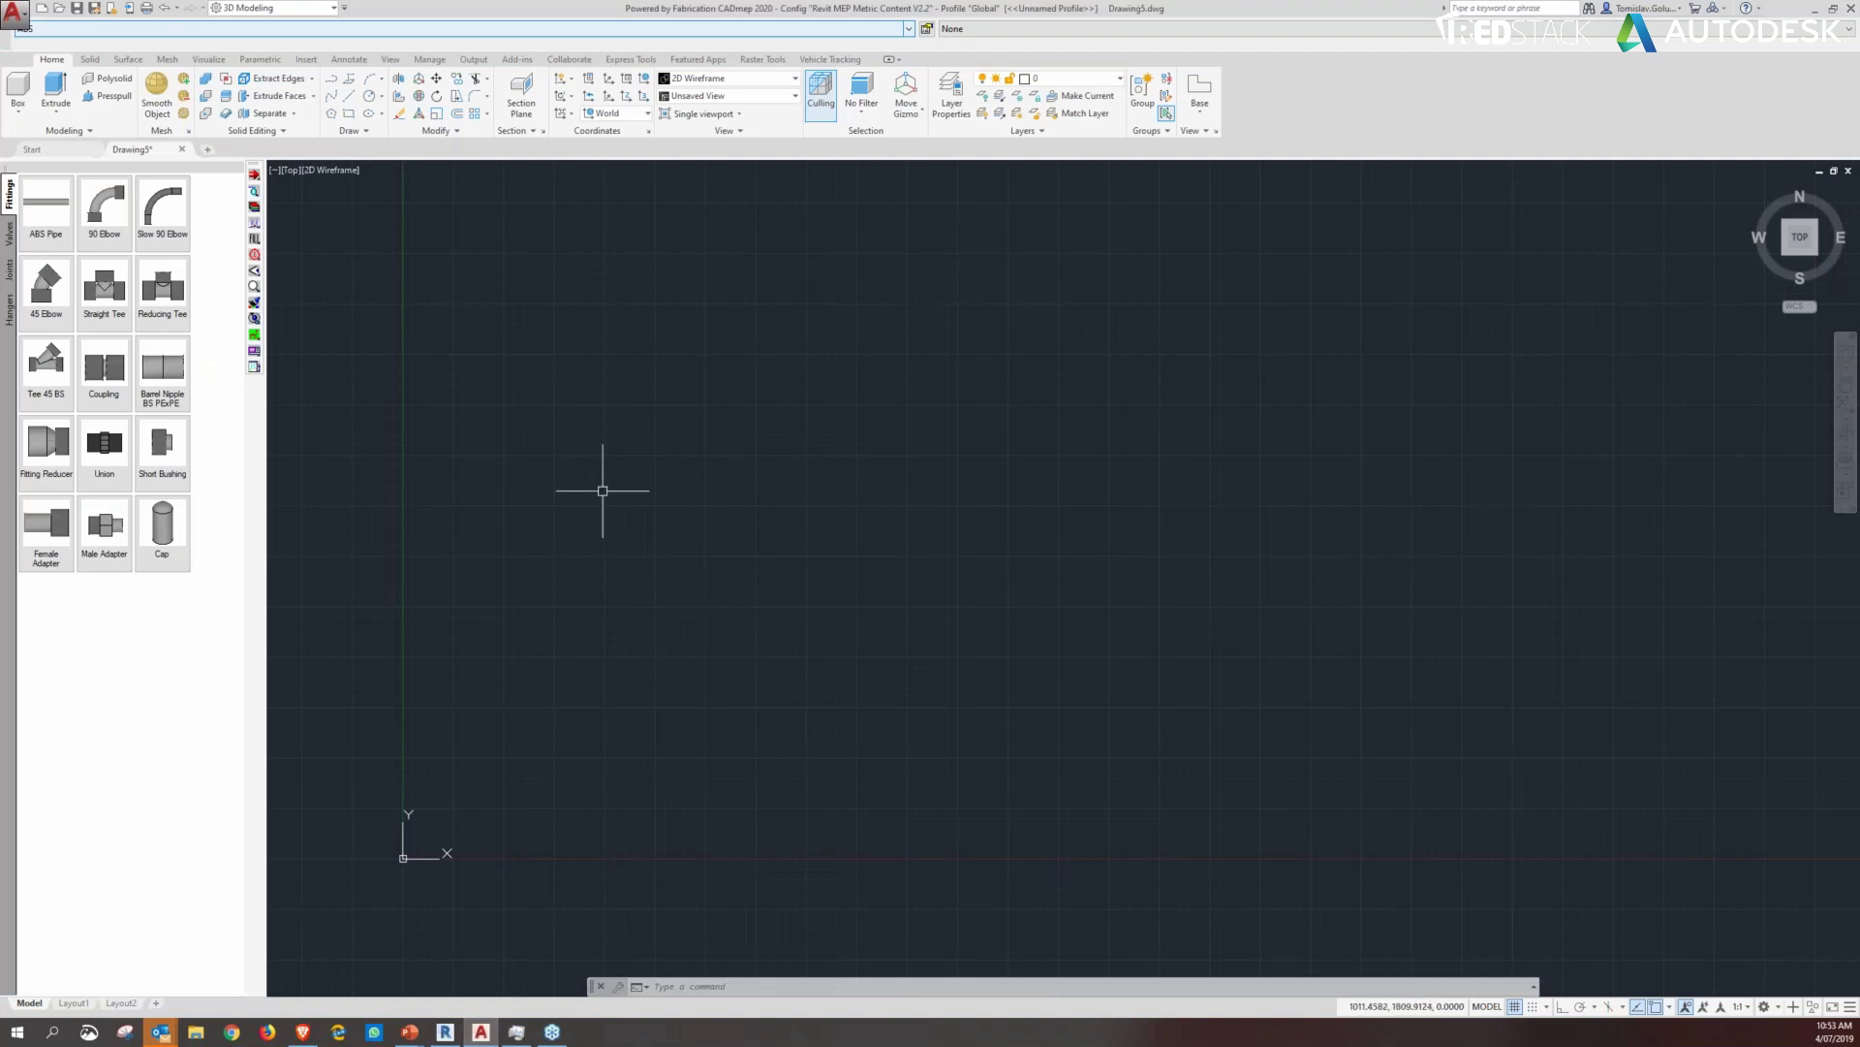
{"action": "type", "text": "z"}
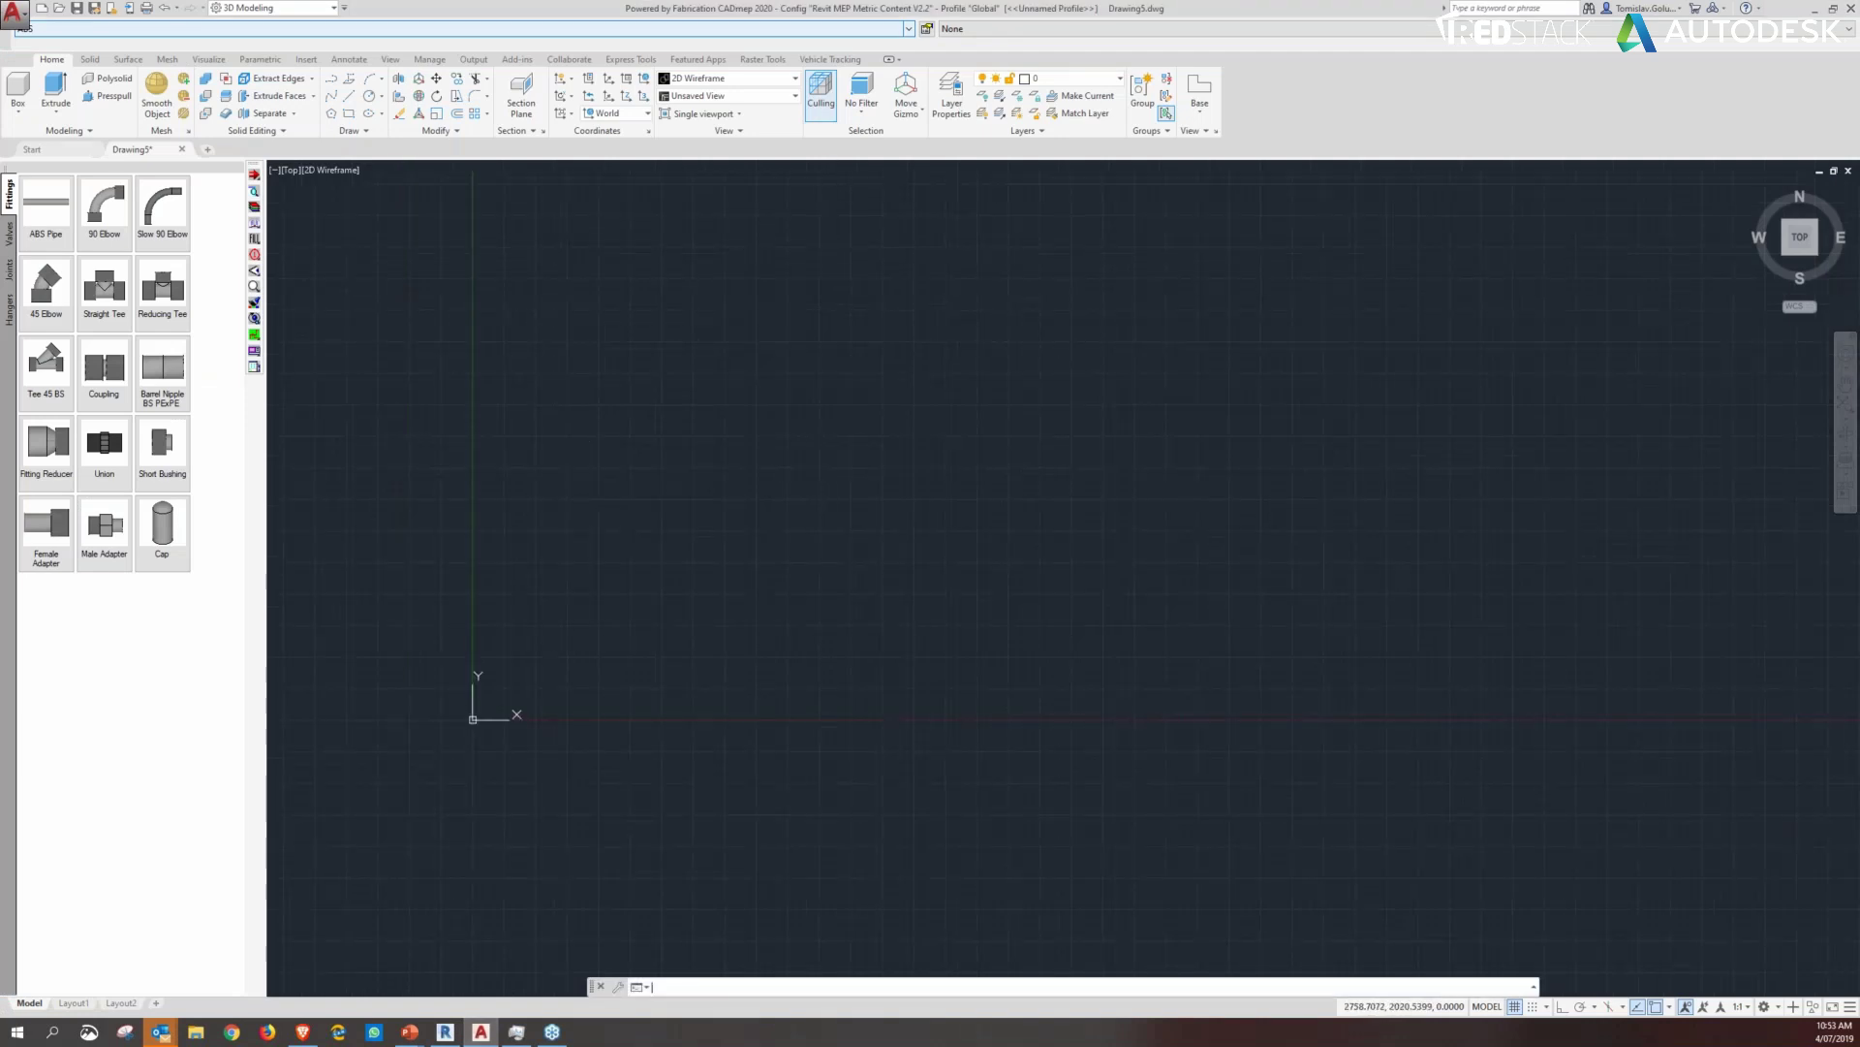
{"action": "key", "text": "Return"}
{"action": "type", "text": "e"}
{"action": "key", "text": "Return"}
{"action": "scroll", "coordinate": [624, 423], "scroll_direction": "down", "scroll_amount": 5}
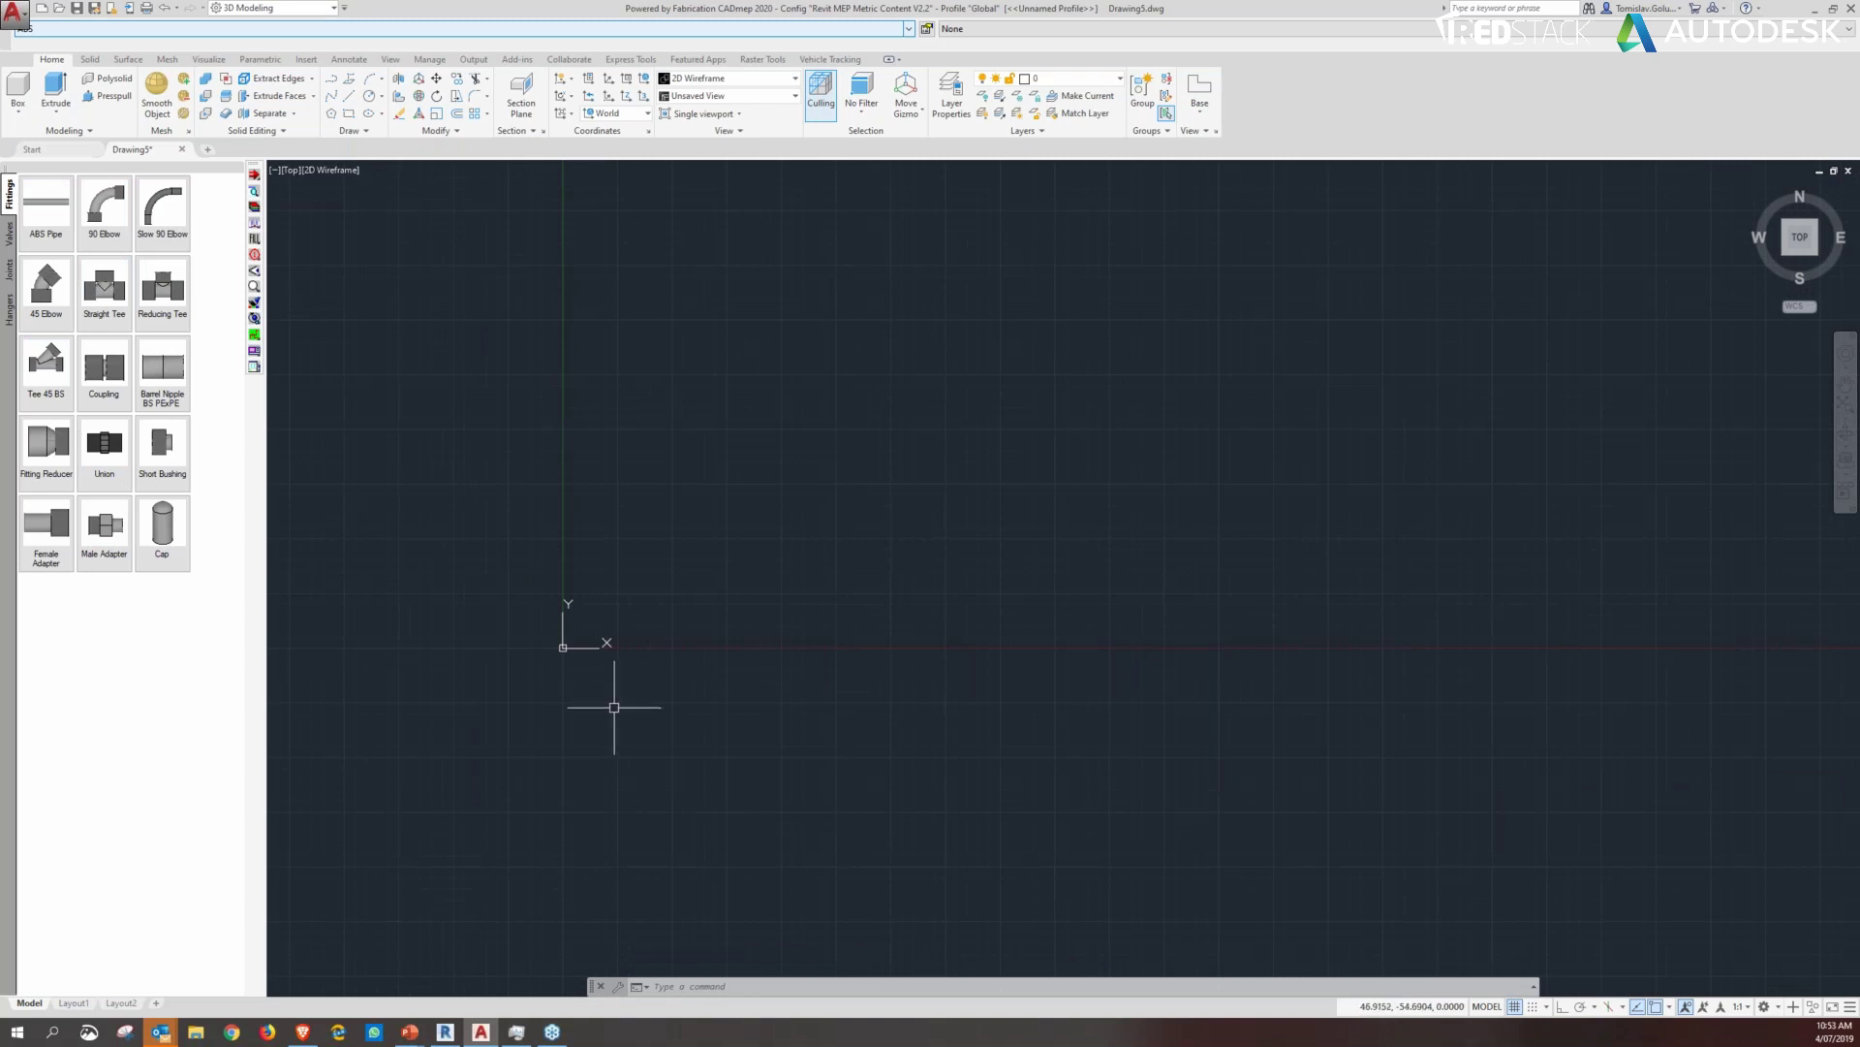
{"action": "scroll", "coordinate": [629, 641], "scroll_direction": "down", "scroll_amount": 3}
{"action": "middle_click_drag", "start_coordinate": [887, 450], "coordinate": [772, 531]}
Step: Open the exported duct job file with the OPENJOB command, check the L-shaped run in the Fab Viewer preview, and accept it
{"action": "type", "text": "bp"}
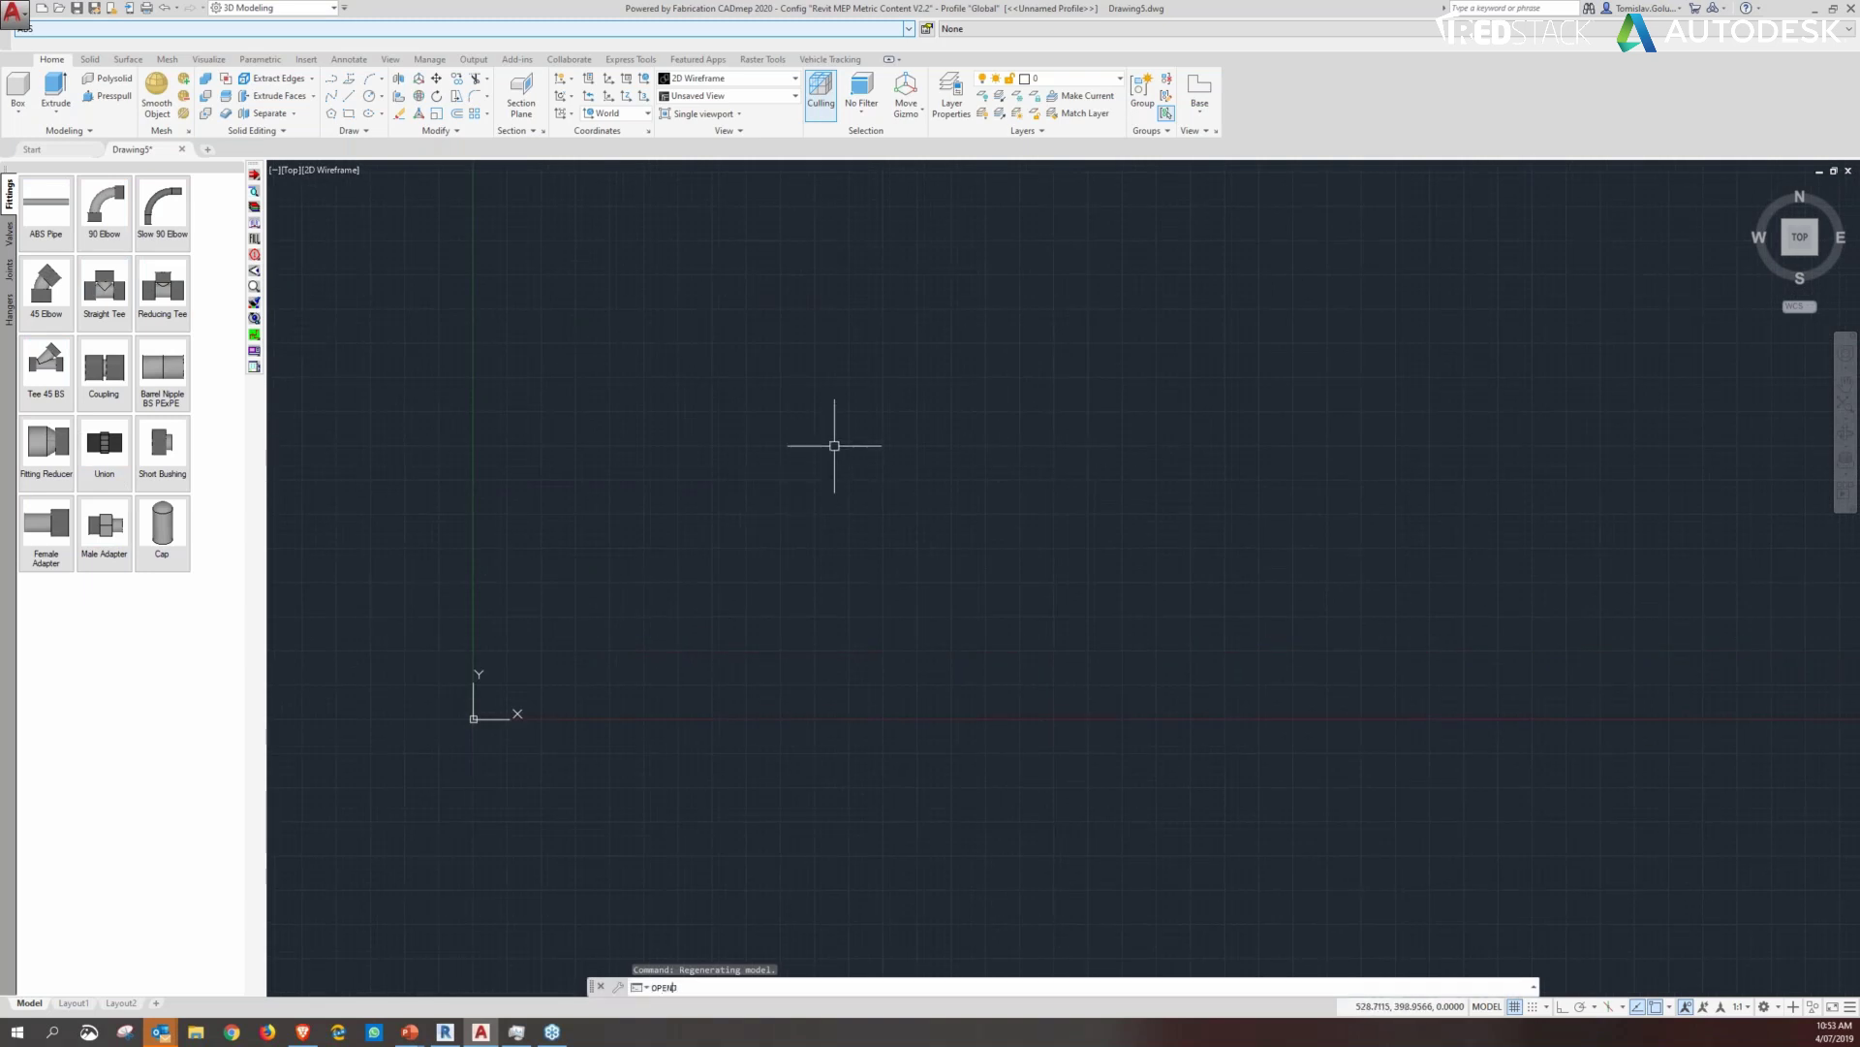
{"action": "key", "text": "Return"}
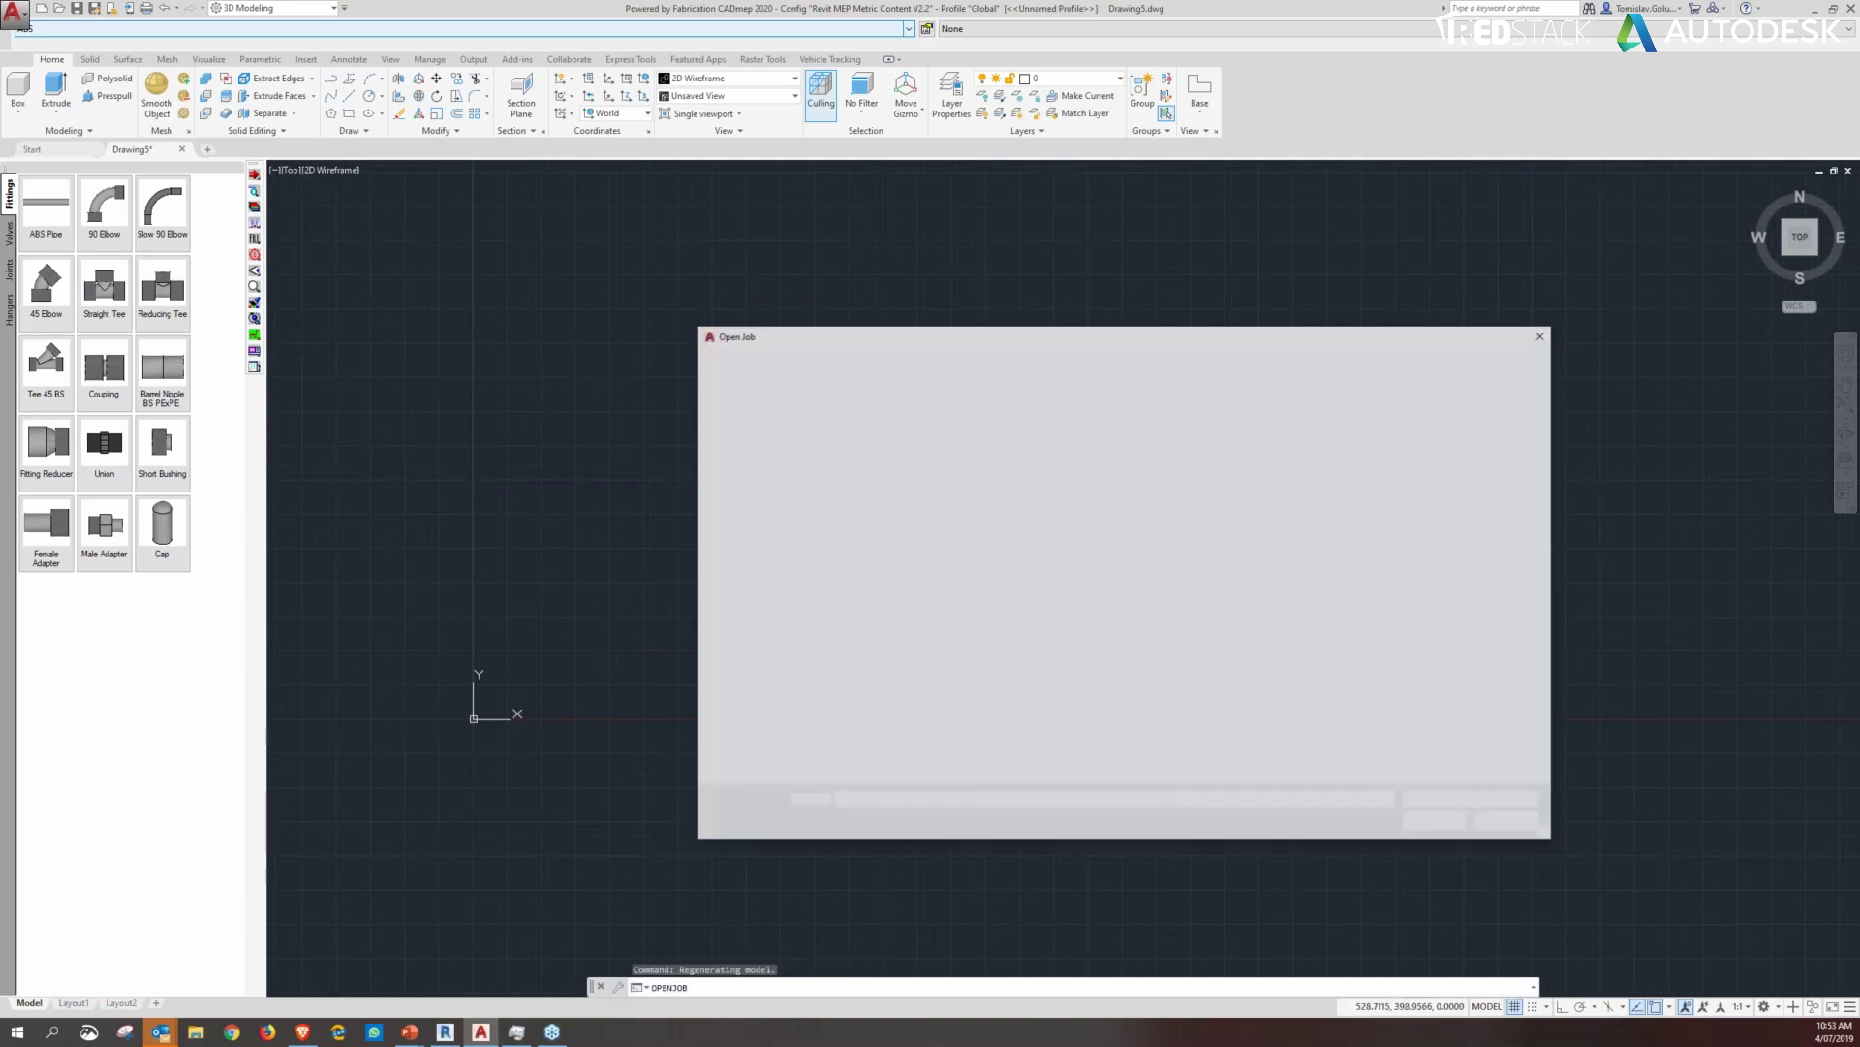
{"action": "double_click", "coordinate": [881, 464]}
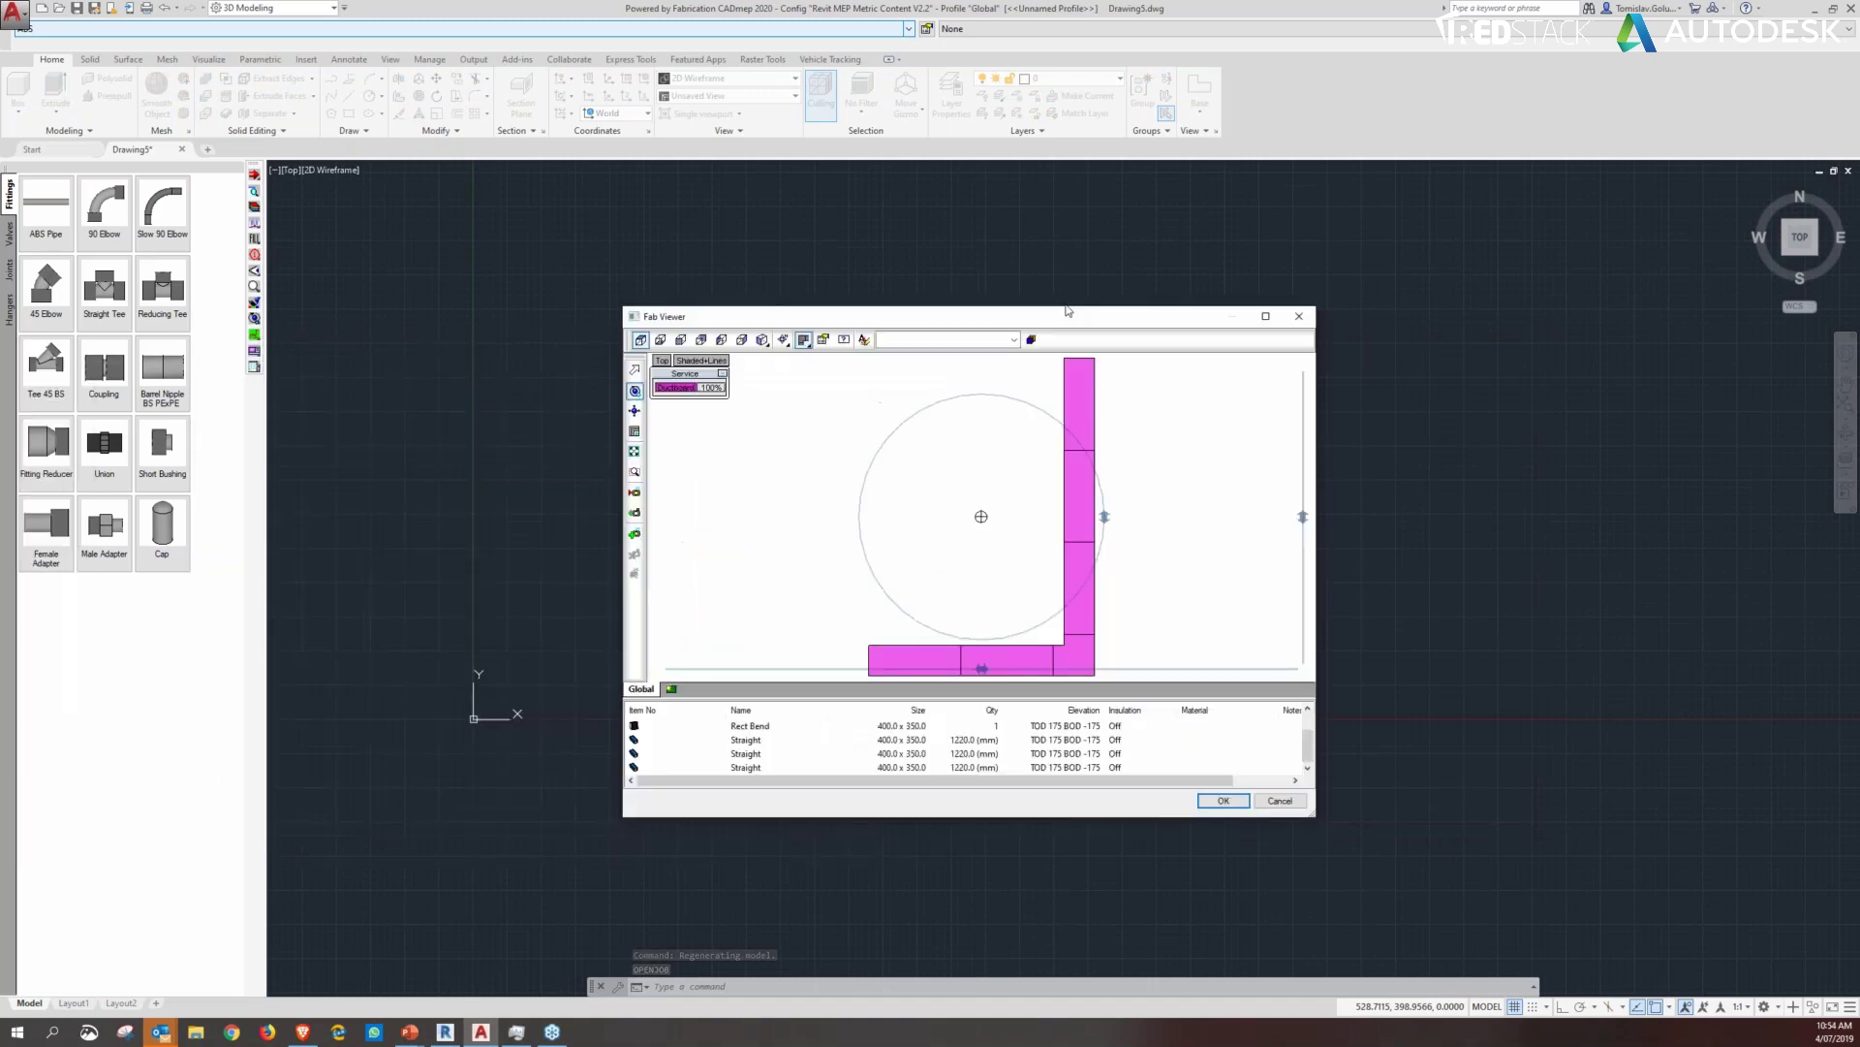
{"action": "left_click_drag", "start_coordinate": [1109, 509], "coordinate": [1000, 552]}
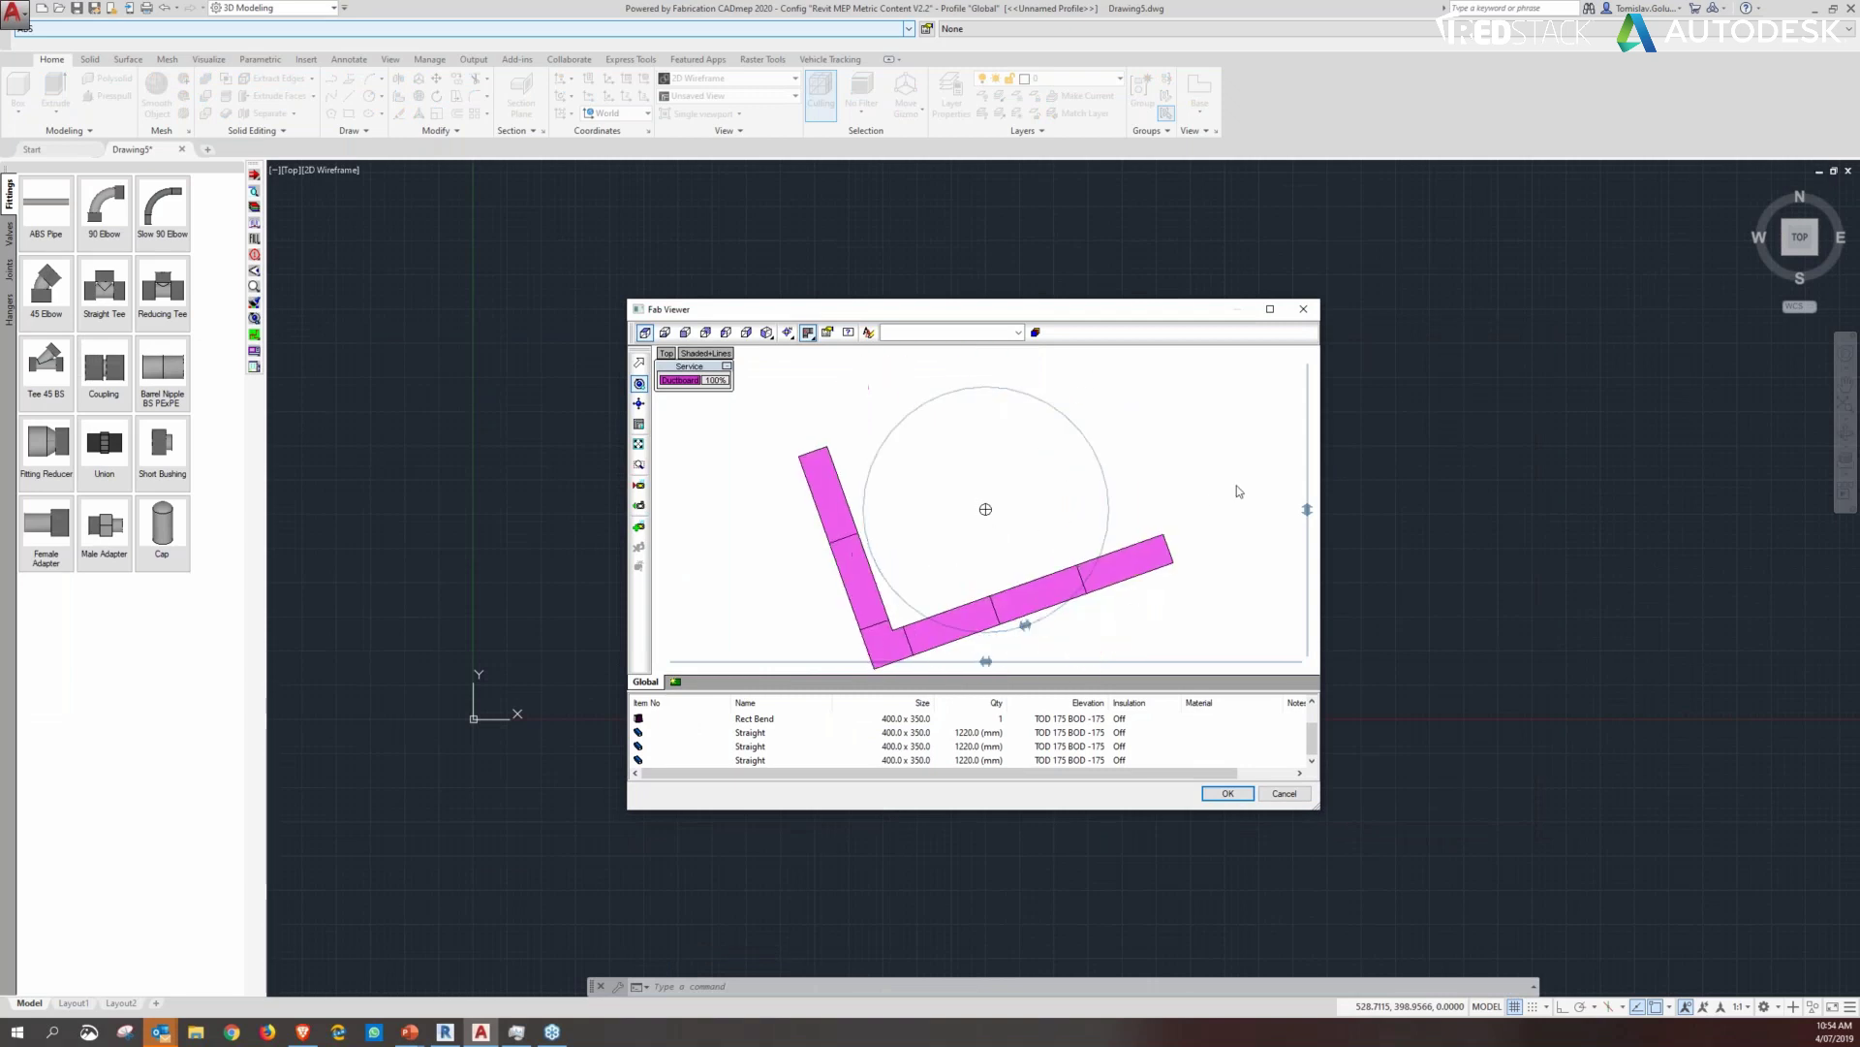
{"action": "mouse_move", "coordinate": [1306, 508]}
{"action": "left_mouse_down"}
{"action": "mouse_move", "coordinate": [1302, 480]}
{"action": "mouse_move", "coordinate": [1303, 502]}
{"action": "left_mouse_up"}
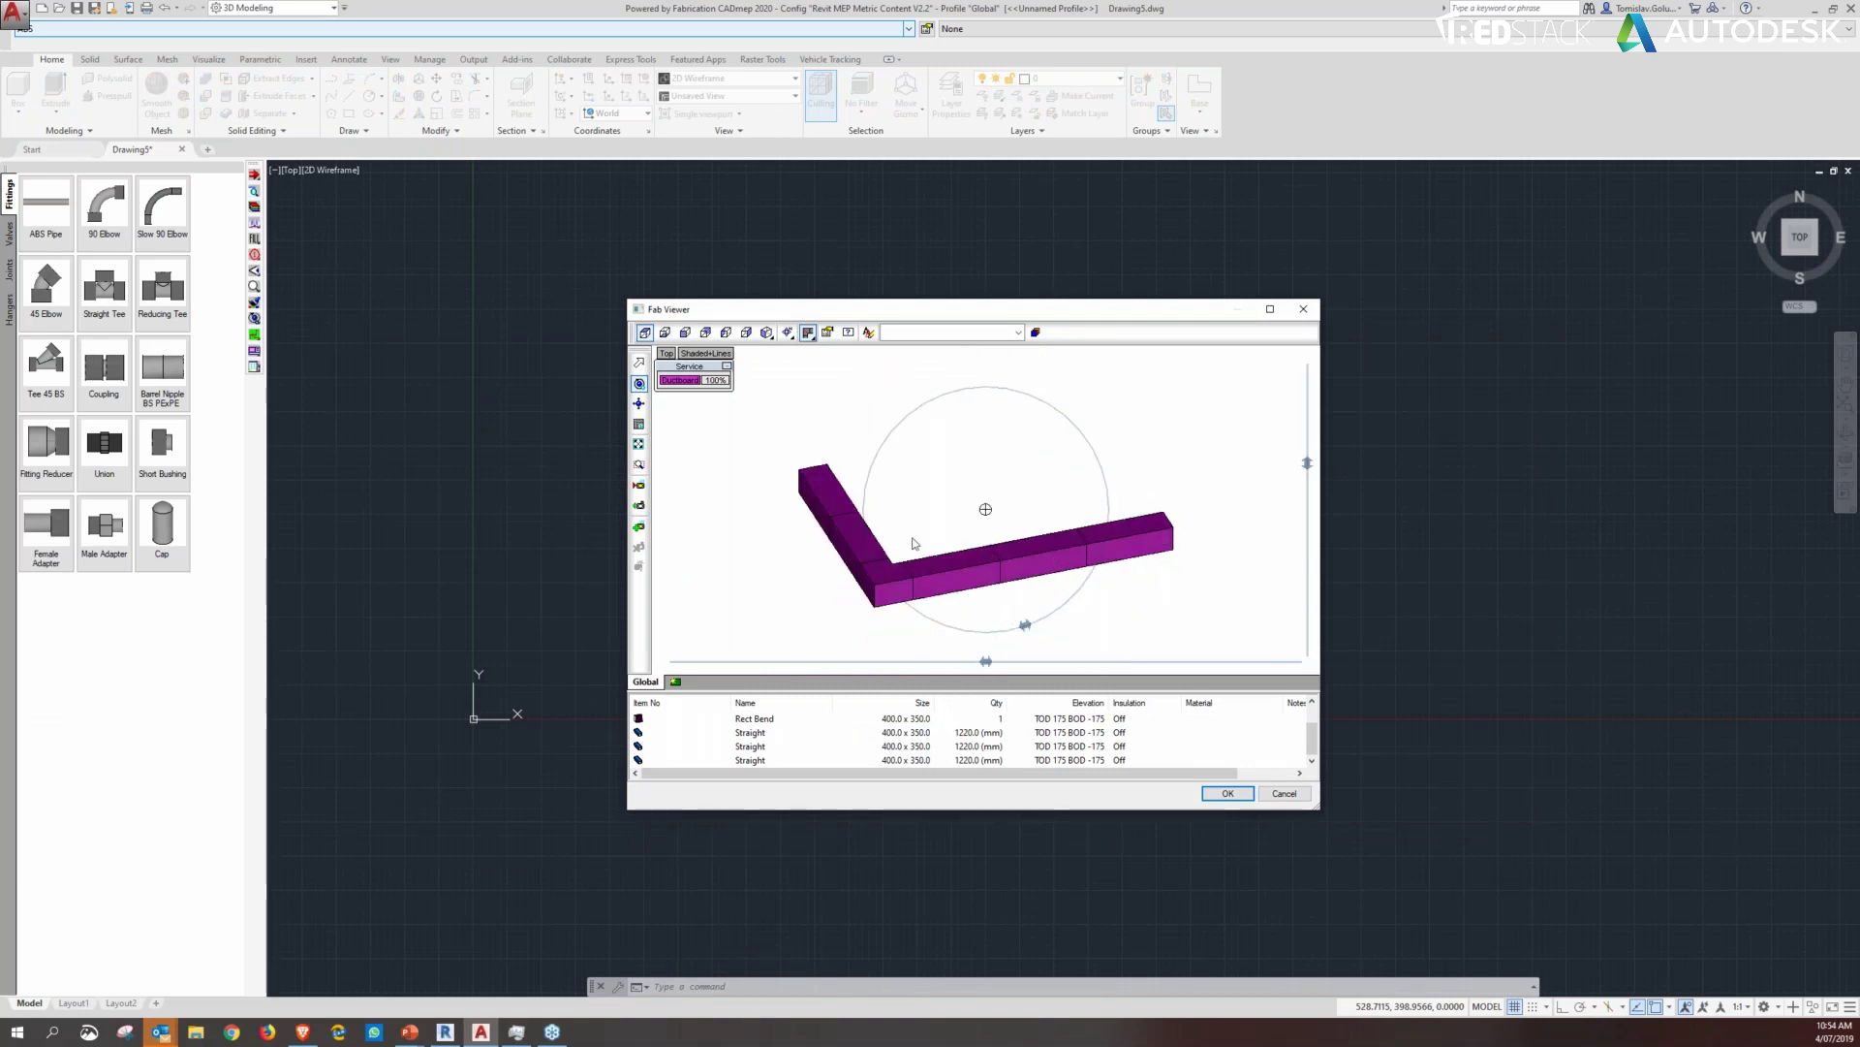
{"action": "left_click", "coordinate": [1223, 794]}
Step: Examine the dimensions of the straight duct beside the elbow in the imported run, and close its properties without changes
{"action": "type", "text": "z"}
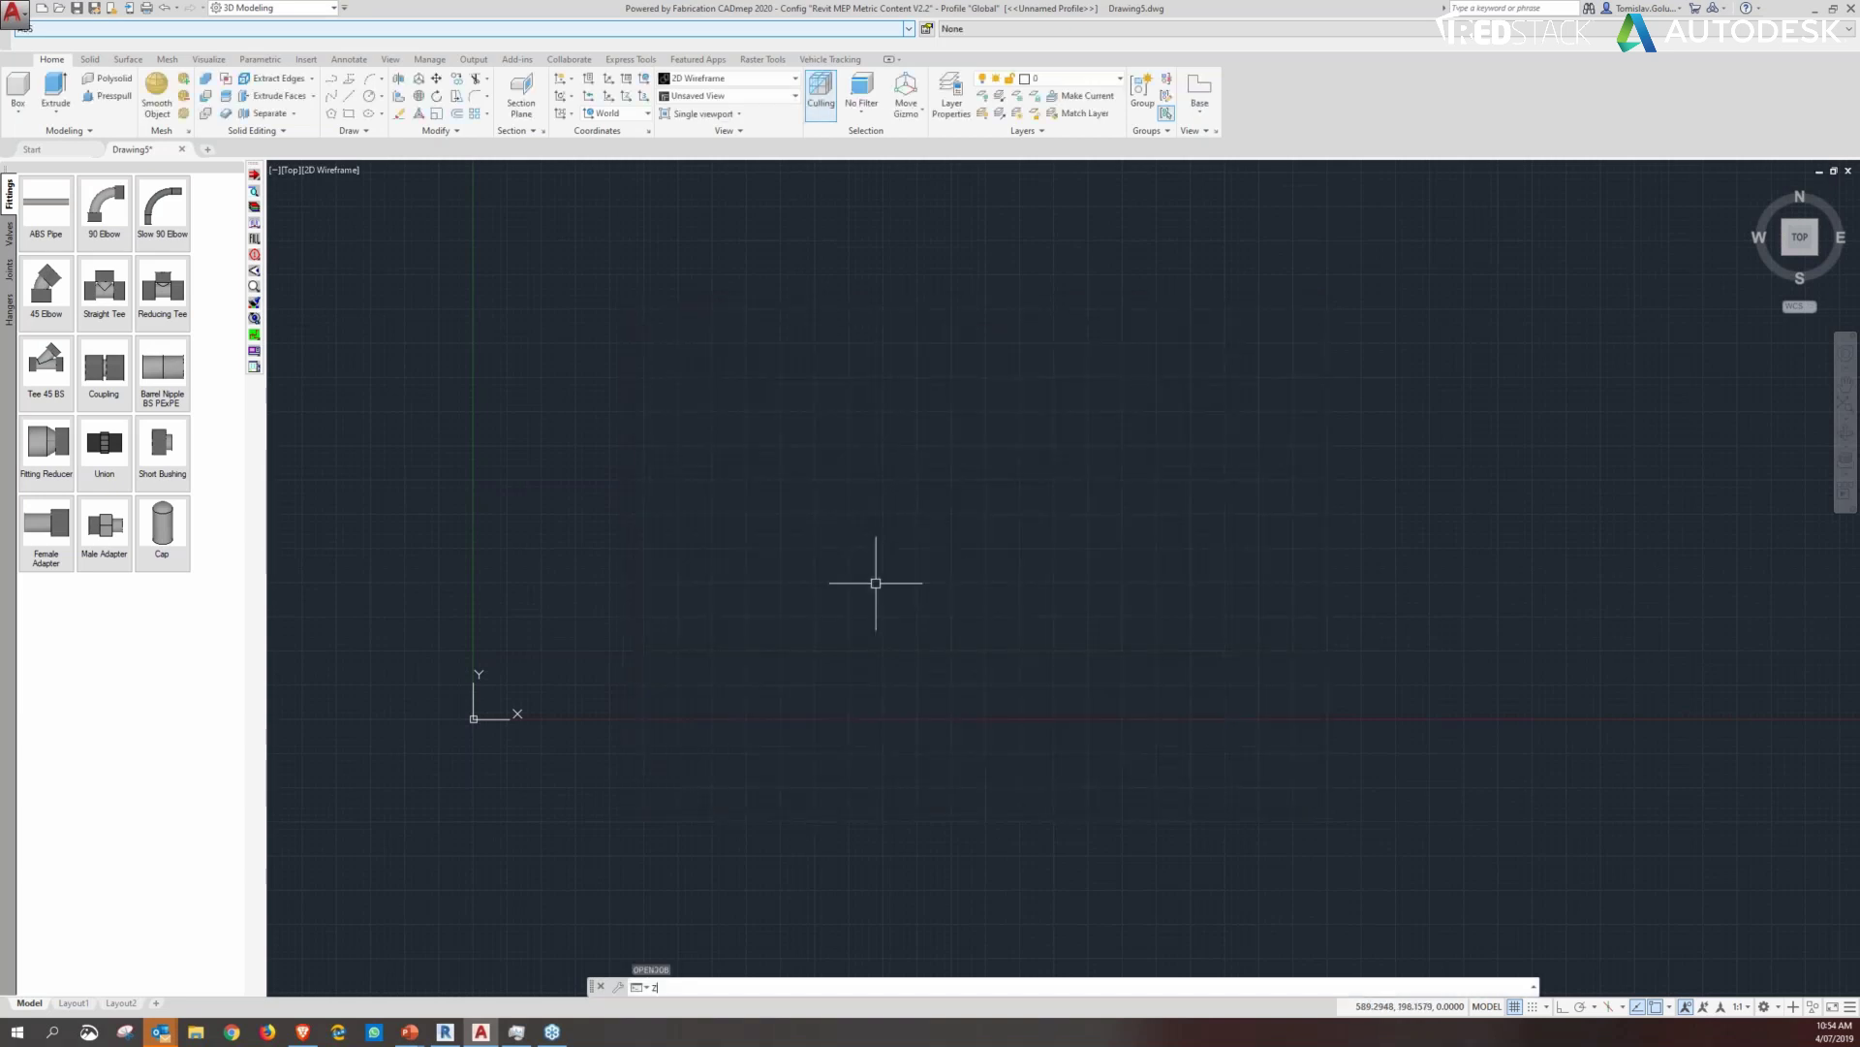
{"action": "key", "text": "Return"}
{"action": "type", "text": "e"}
{"action": "key", "text": "Return"}
{"action": "middle_click_drag", "start_coordinate": [826, 532], "coordinate": [880, 631], "text": "shift"}
{"action": "scroll", "coordinate": [901, 524], "scroll_direction": "up", "scroll_amount": 5}
{"action": "left_click", "coordinate": [898, 511]}
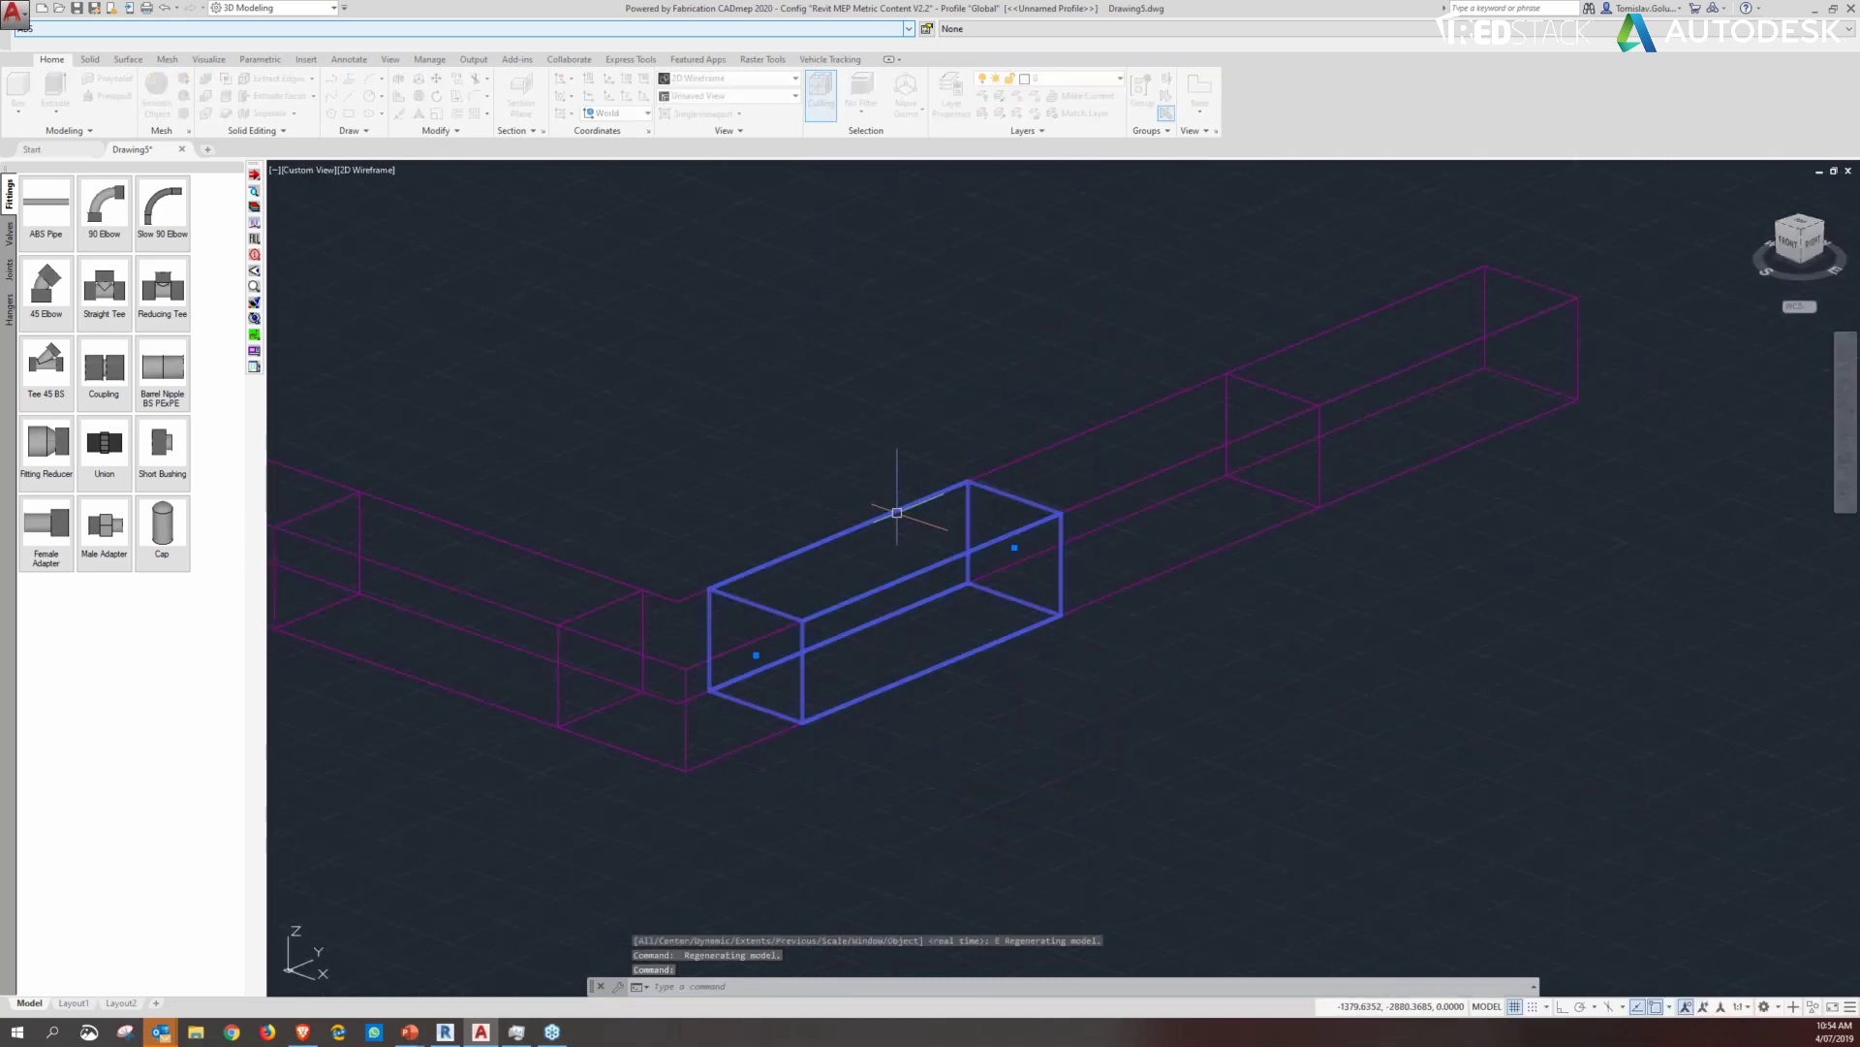
{"action": "left_click_drag", "start_coordinate": [632, 336], "coordinate": [1002, 315]}
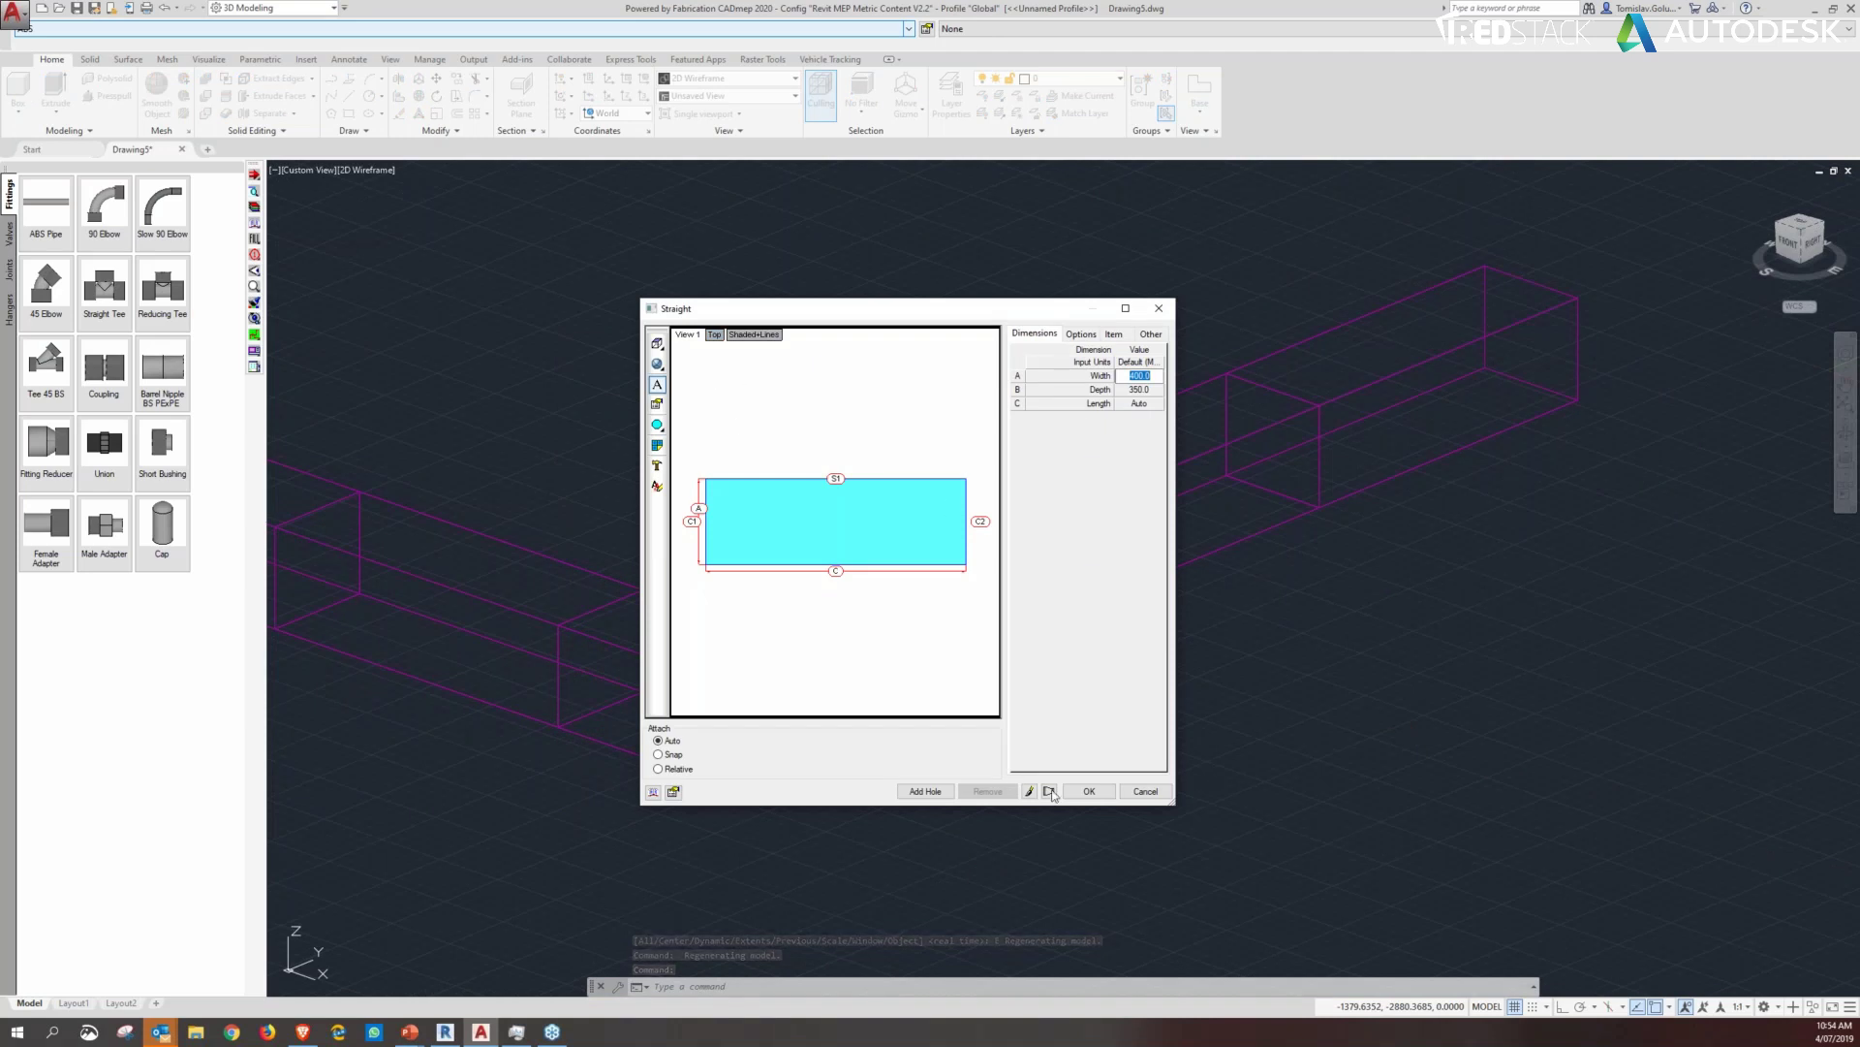
{"action": "left_click", "coordinate": [1145, 790]}
{"action": "key", "text": "Escape"}
Step: Examine the dimensions of the rectangular bend in an enlarged properties dialog, then cancel and clear the selection
{"action": "double_click", "coordinate": [686, 596]}
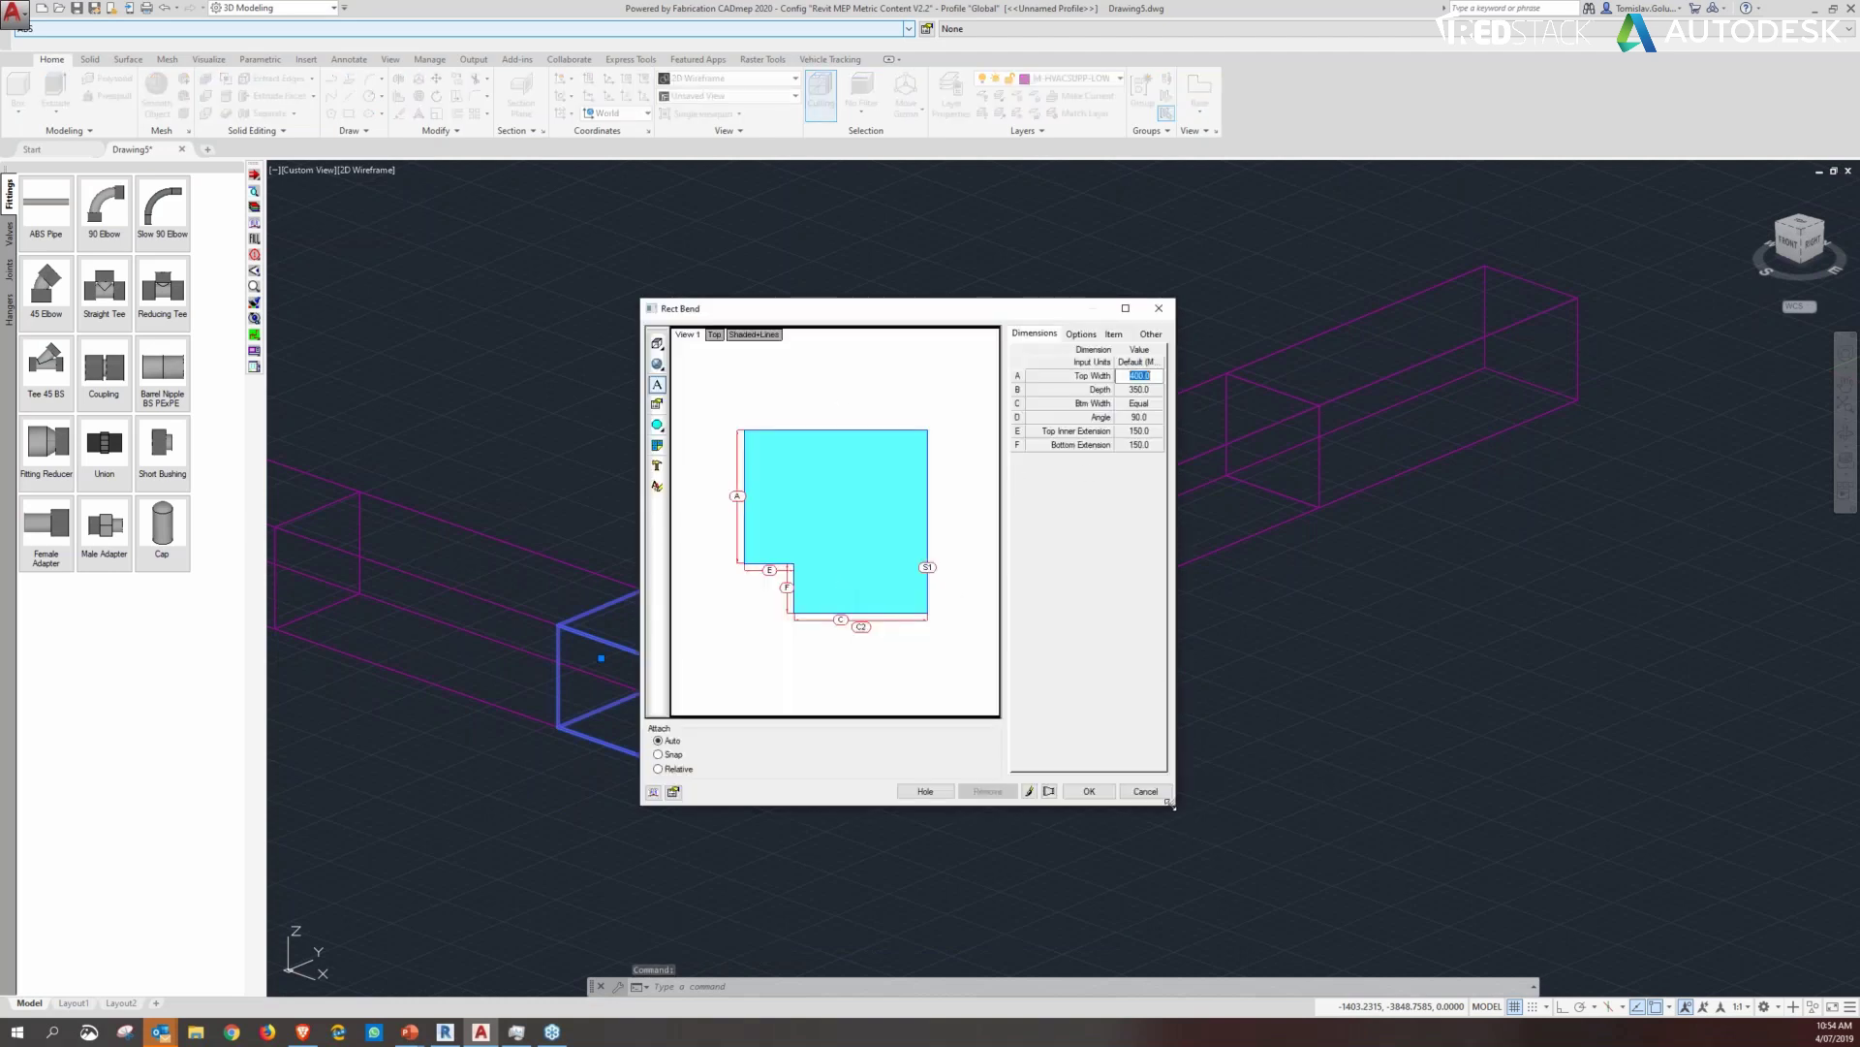
{"action": "left_click_drag", "start_coordinate": [1215, 812], "coordinate": [1373, 842]}
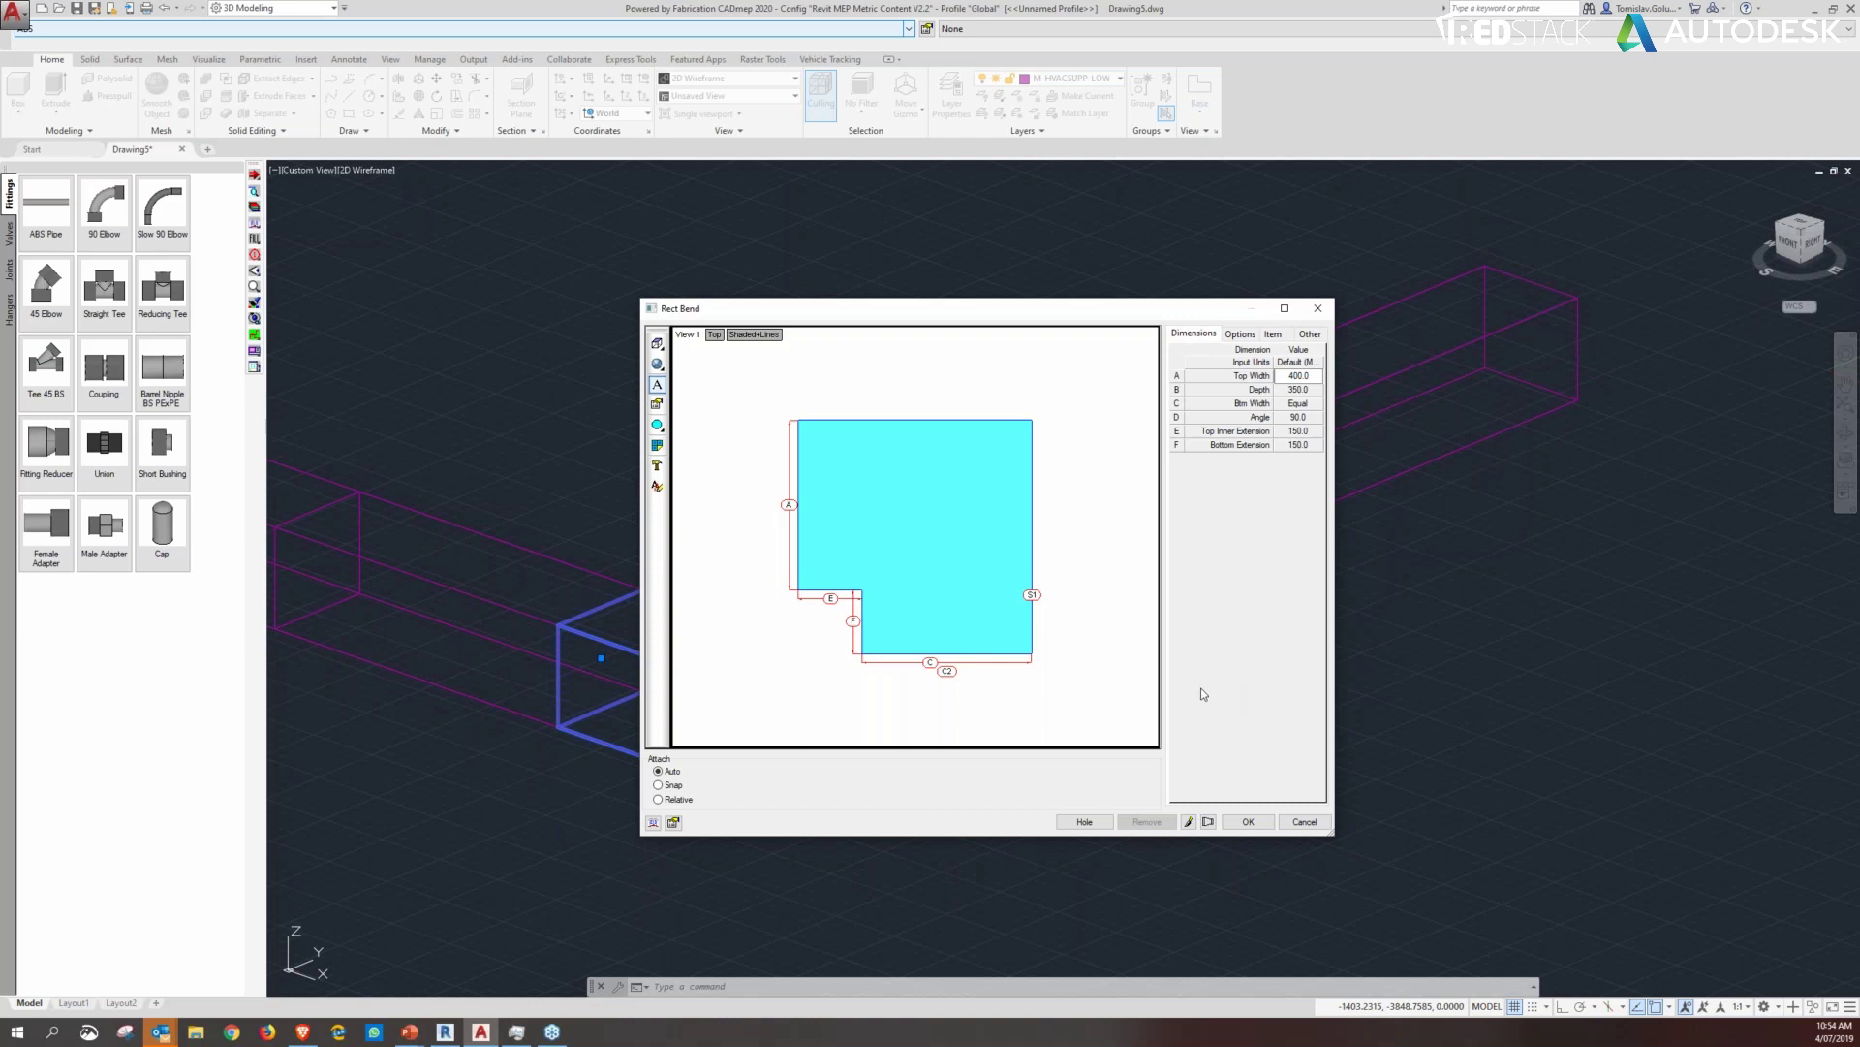
{"action": "left_click", "coordinate": [1303, 823]}
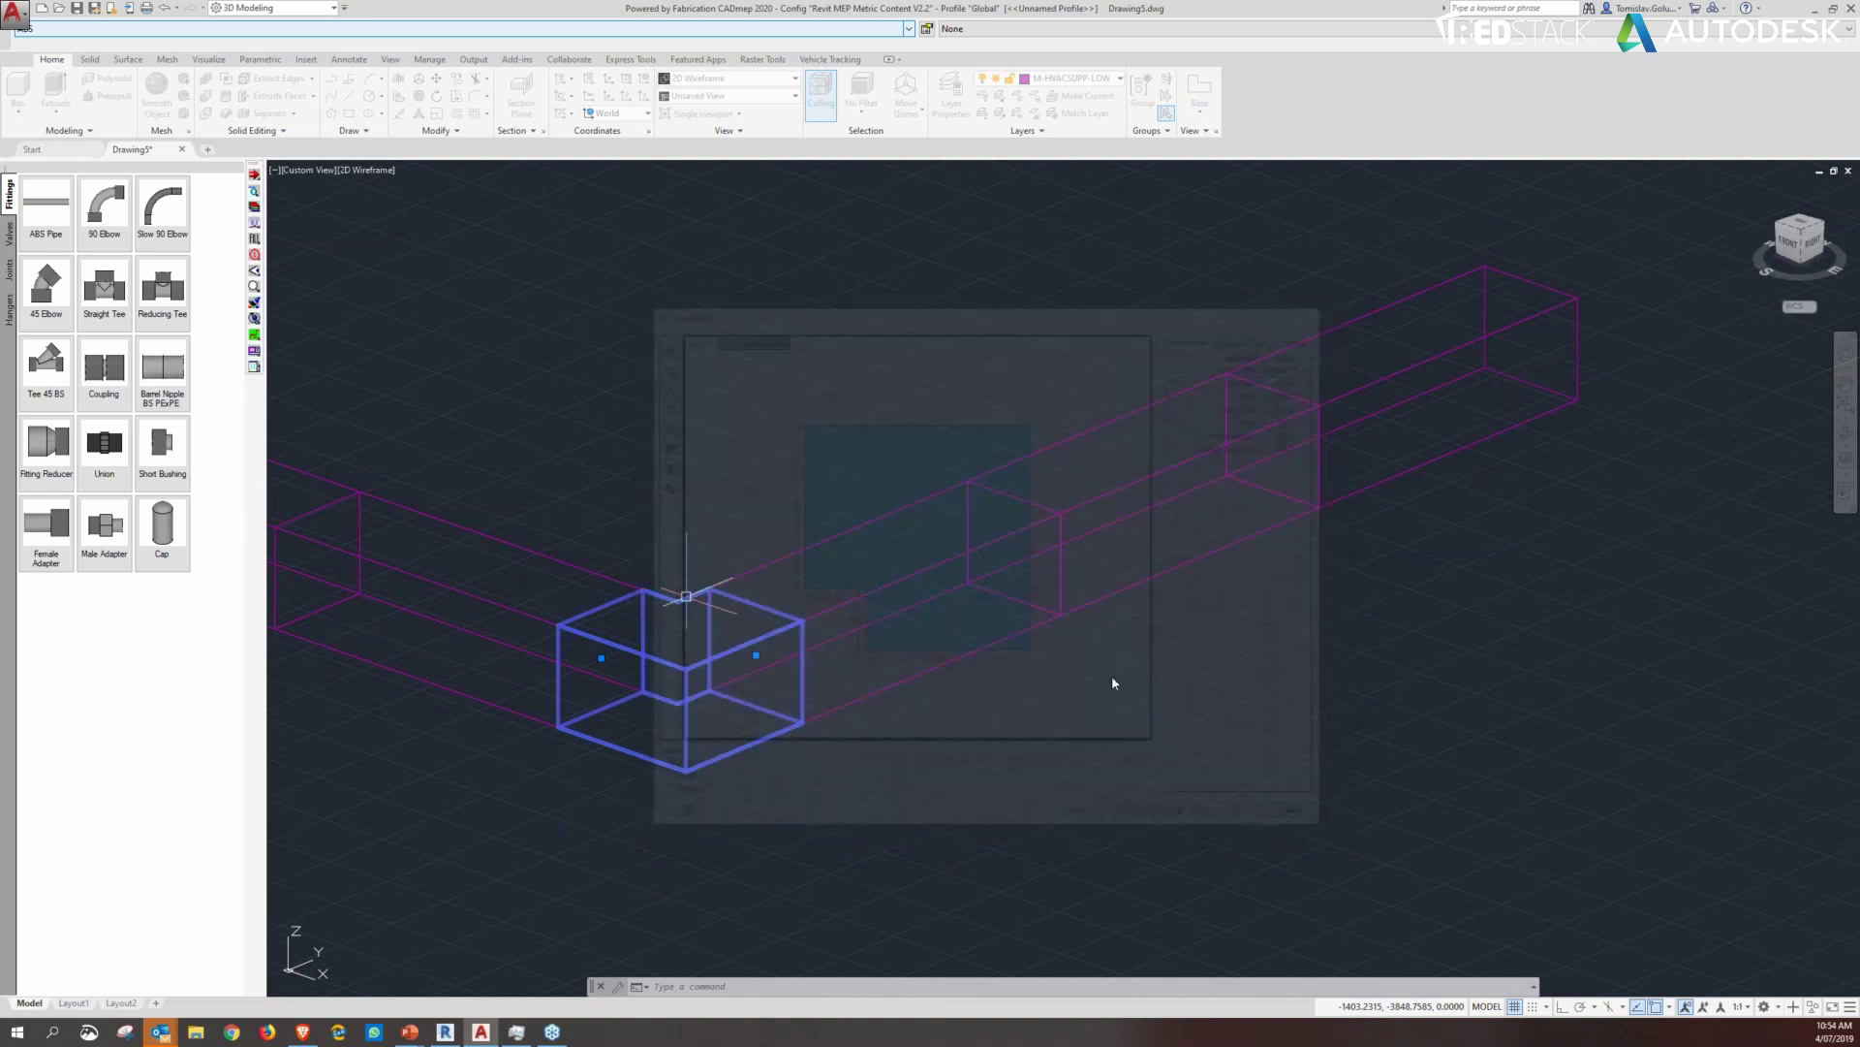
{"action": "key", "text": "Escape"}
{"action": "key", "text": "Escape"}
Step: Review the spool drawing settings in the Define & Create Spool(s) dialog, and cancel without creating a spool
{"action": "scroll", "coordinate": [817, 502], "scroll_direction": "down", "scroll_amount": 2}
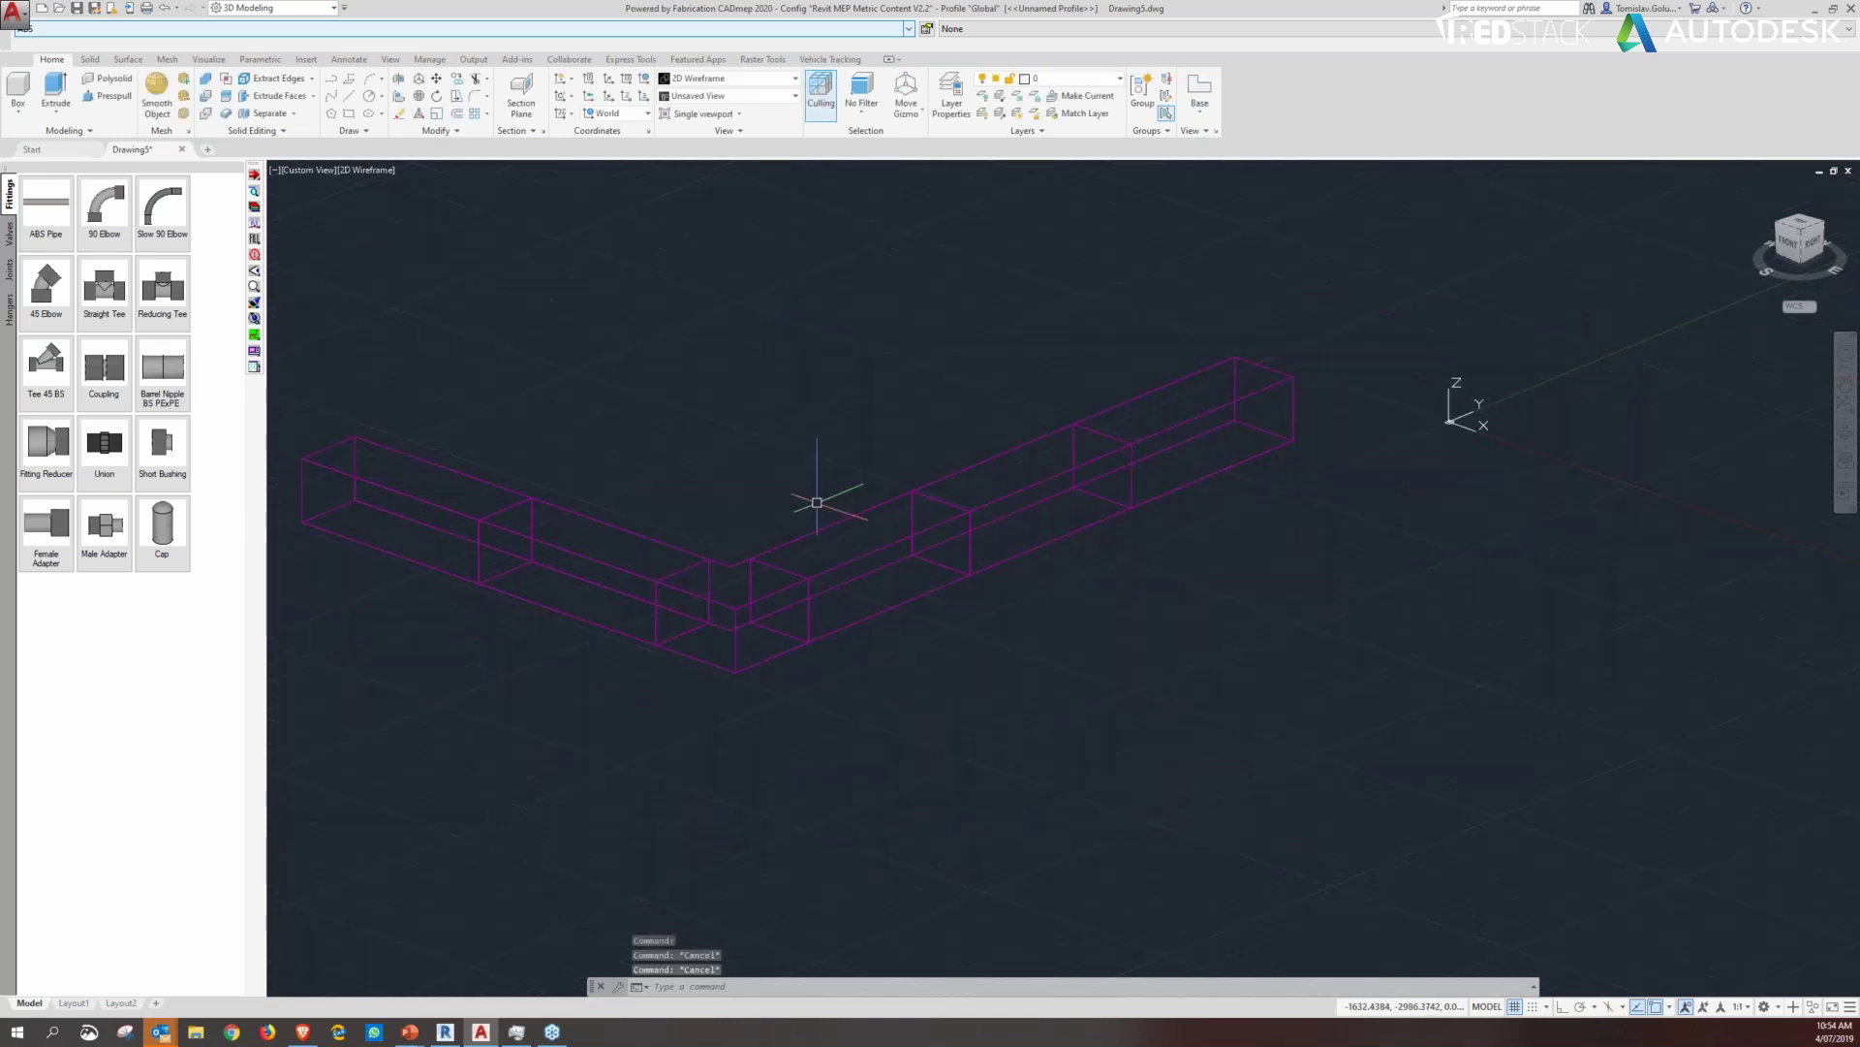
{"action": "type", "text": "z"}
{"action": "key", "text": "Return"}
{"action": "type", "text": "E"}
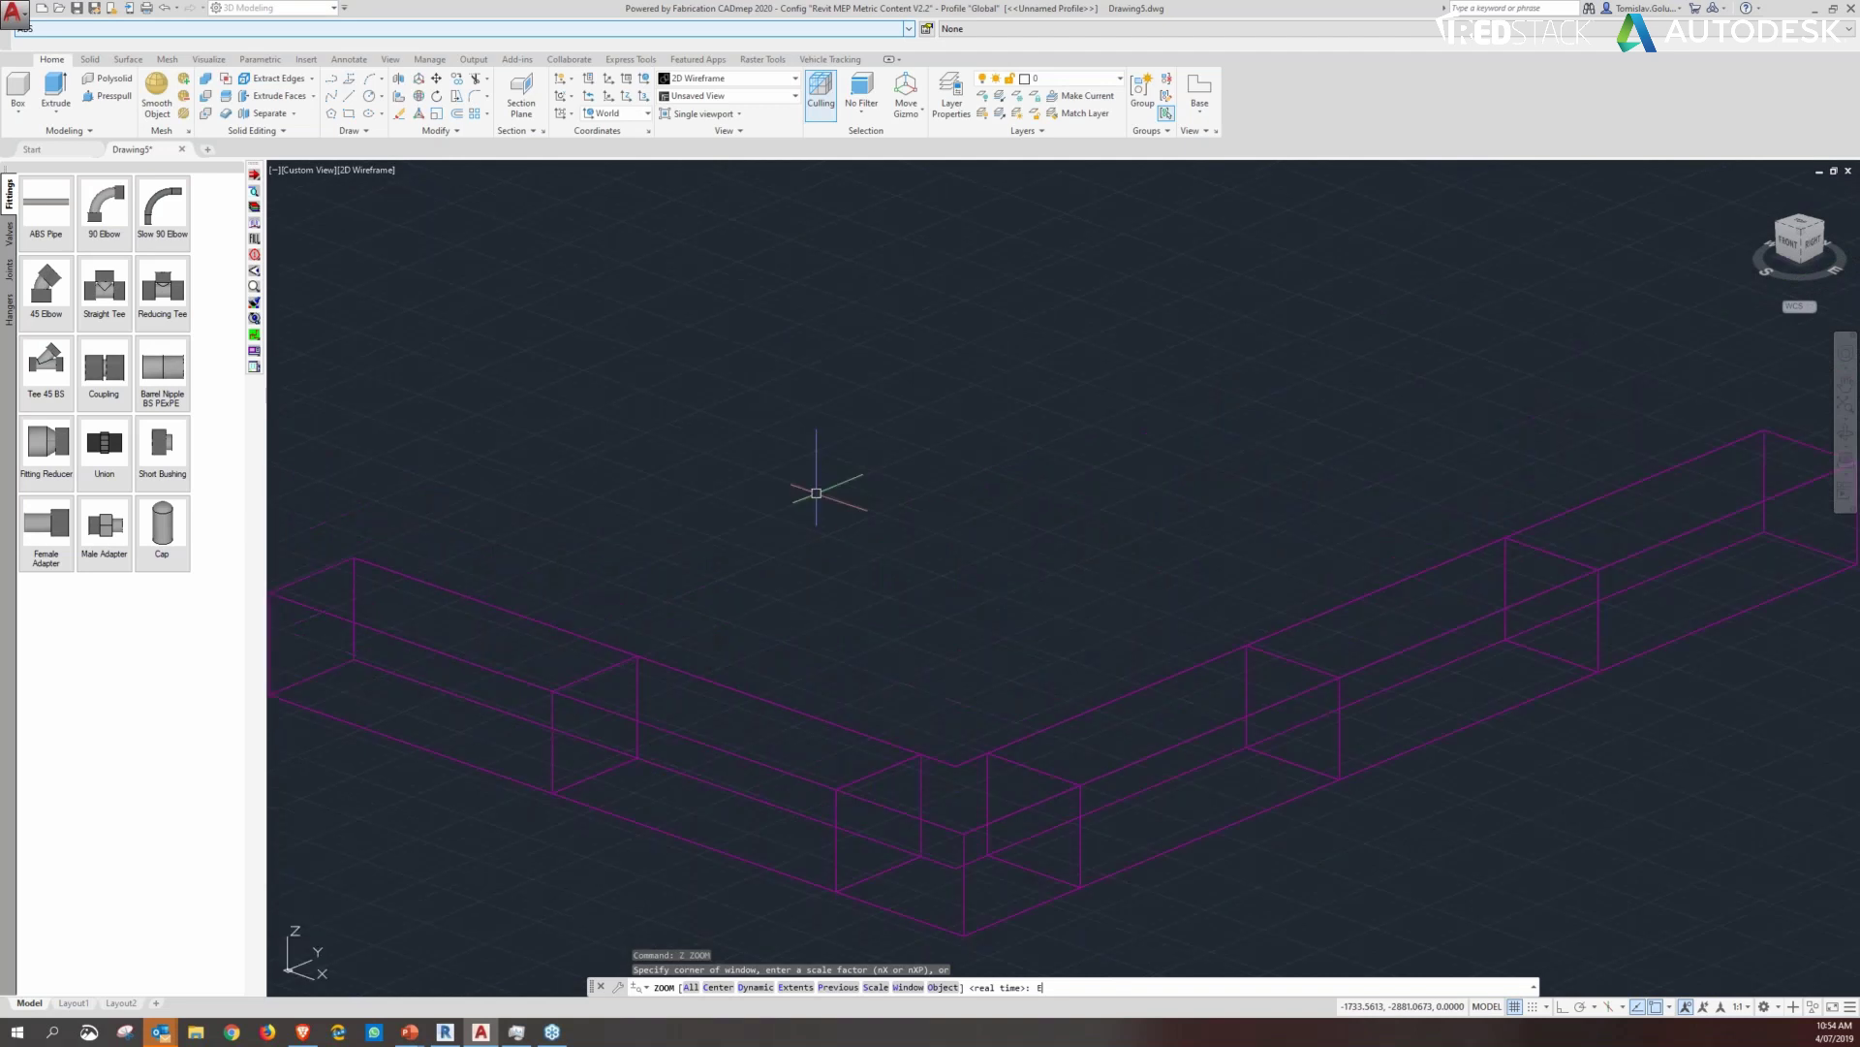
{"action": "key", "text": "Return"}
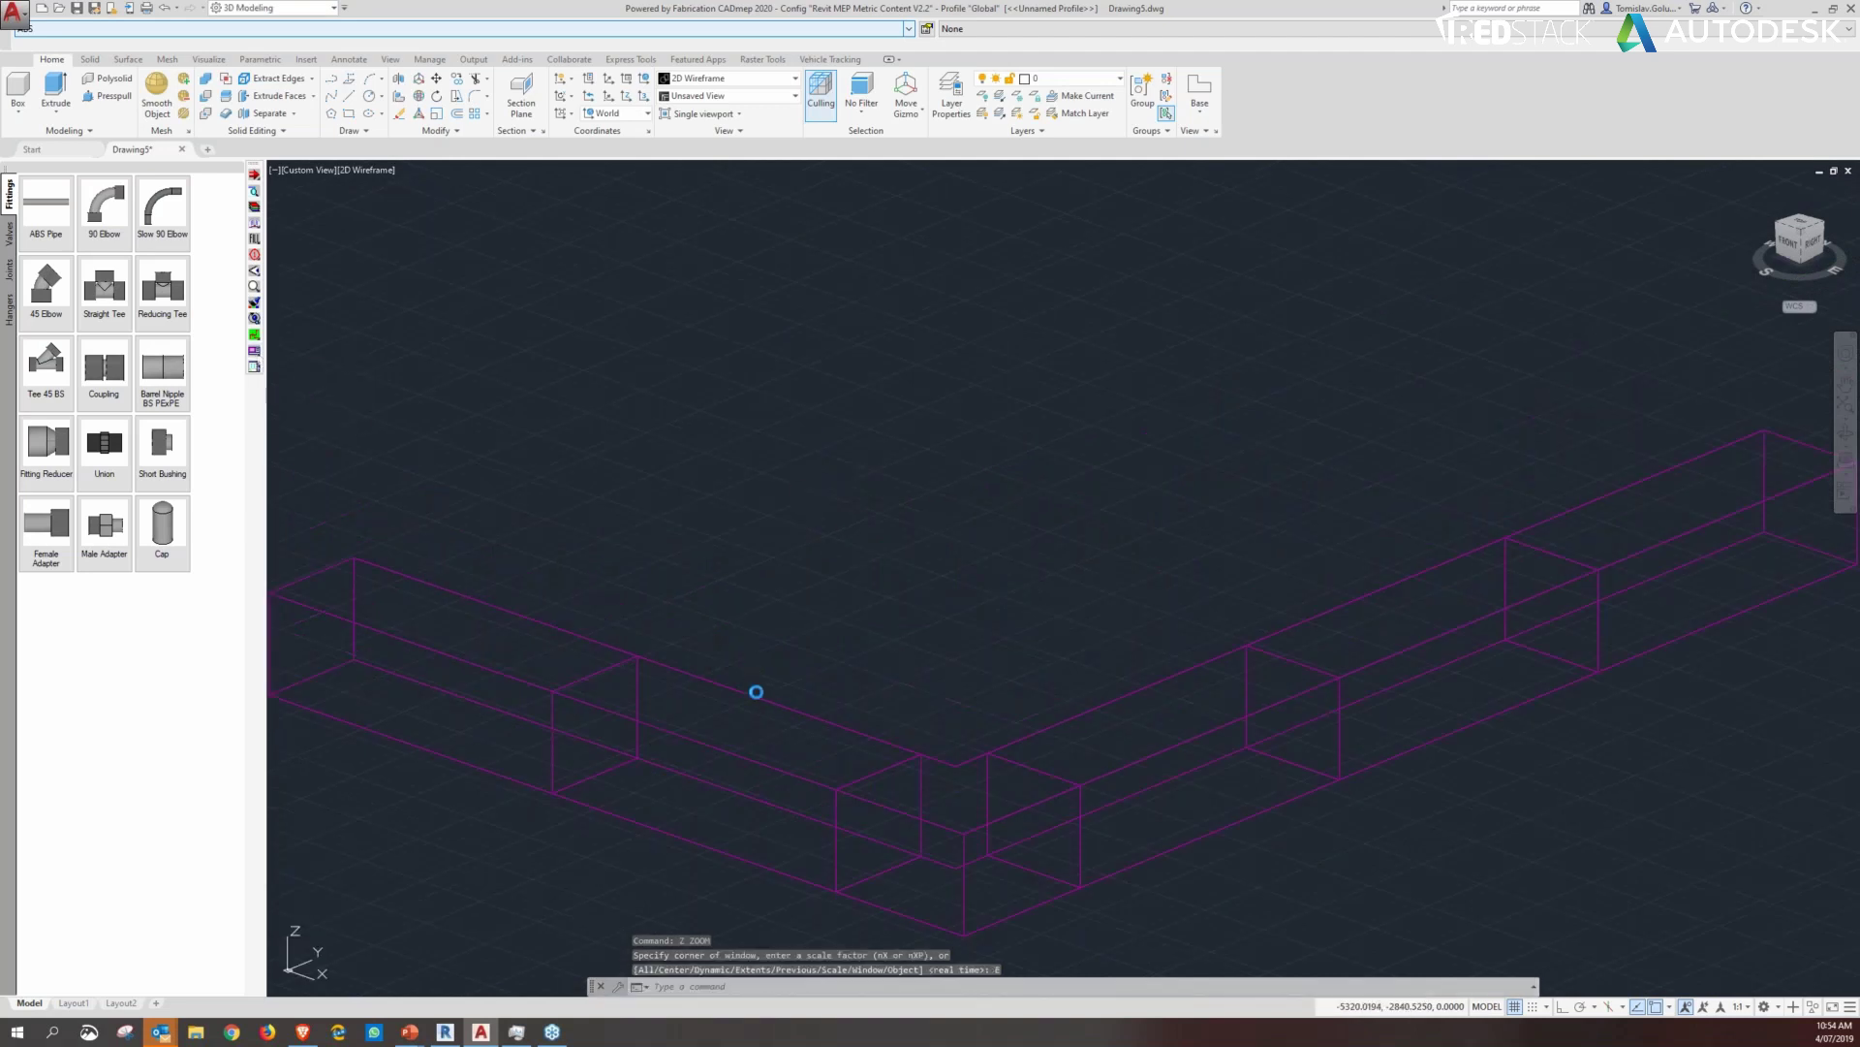
{"action": "key", "text": "Return"}
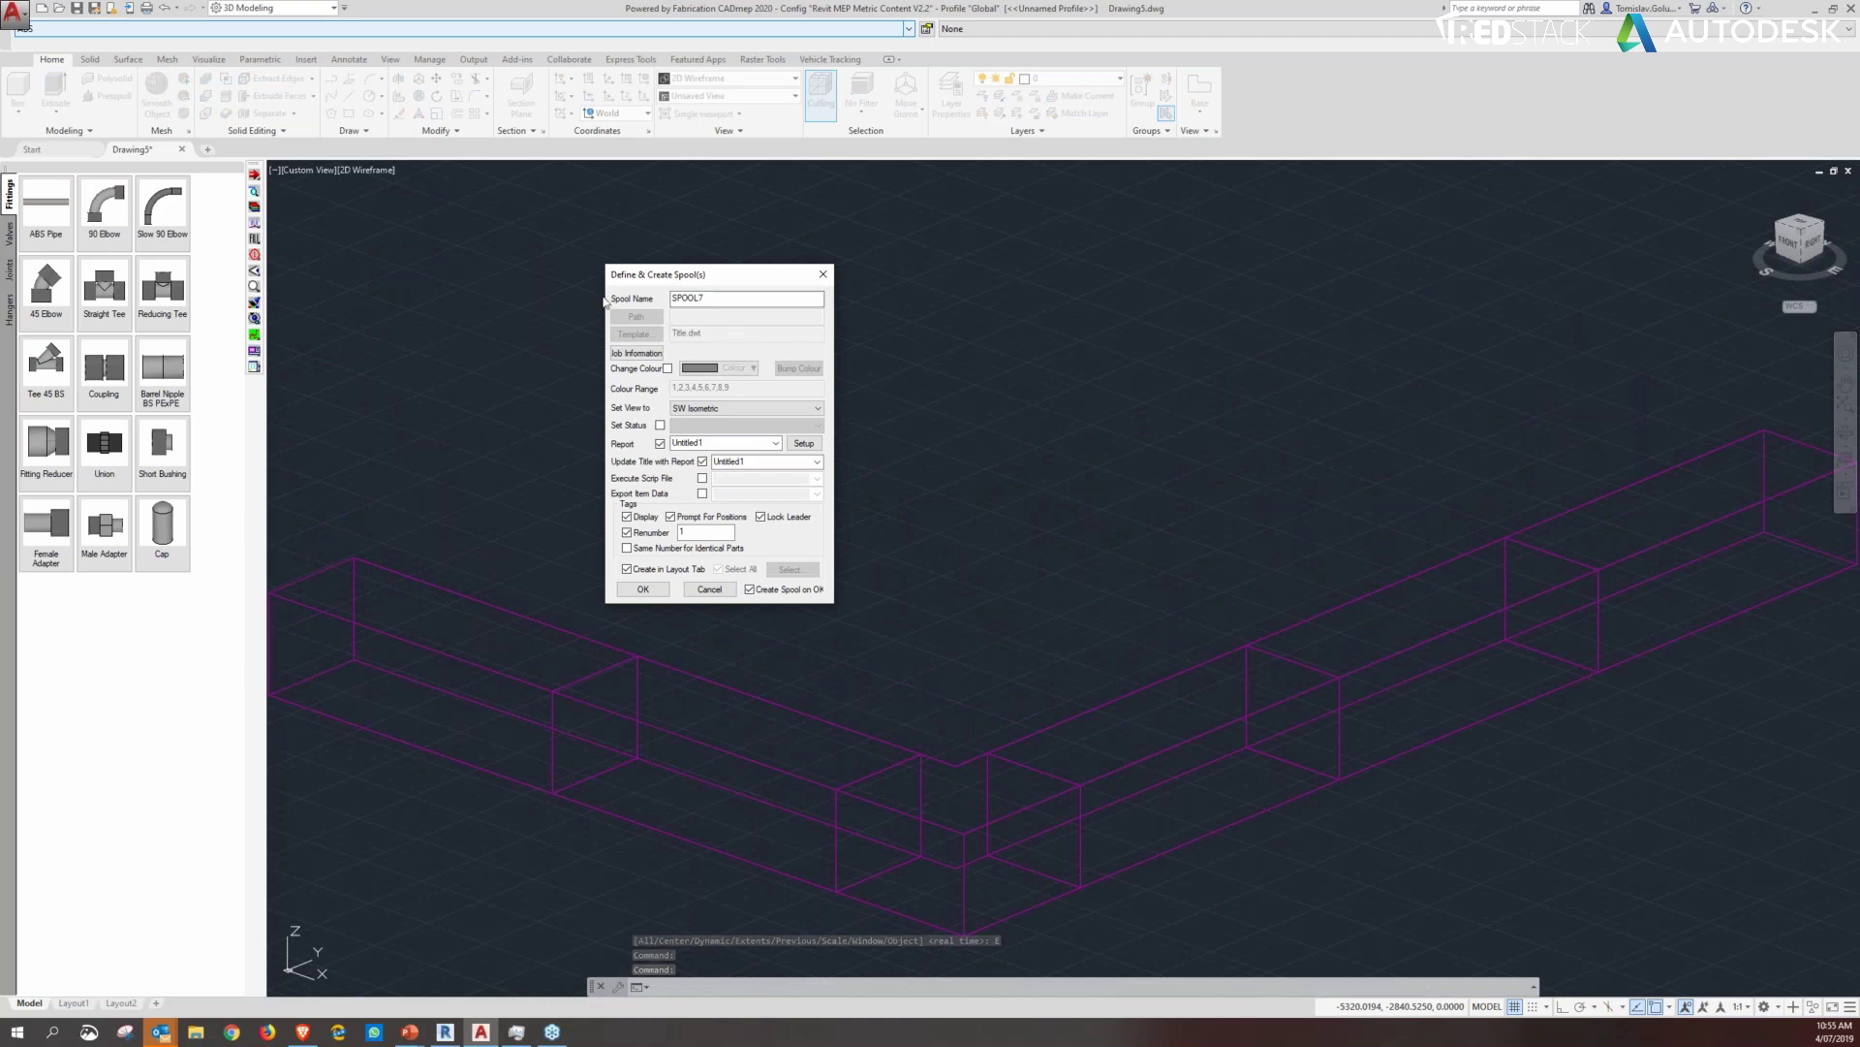
{"action": "left_click_drag", "start_coordinate": [702, 281], "coordinate": [903, 251]}
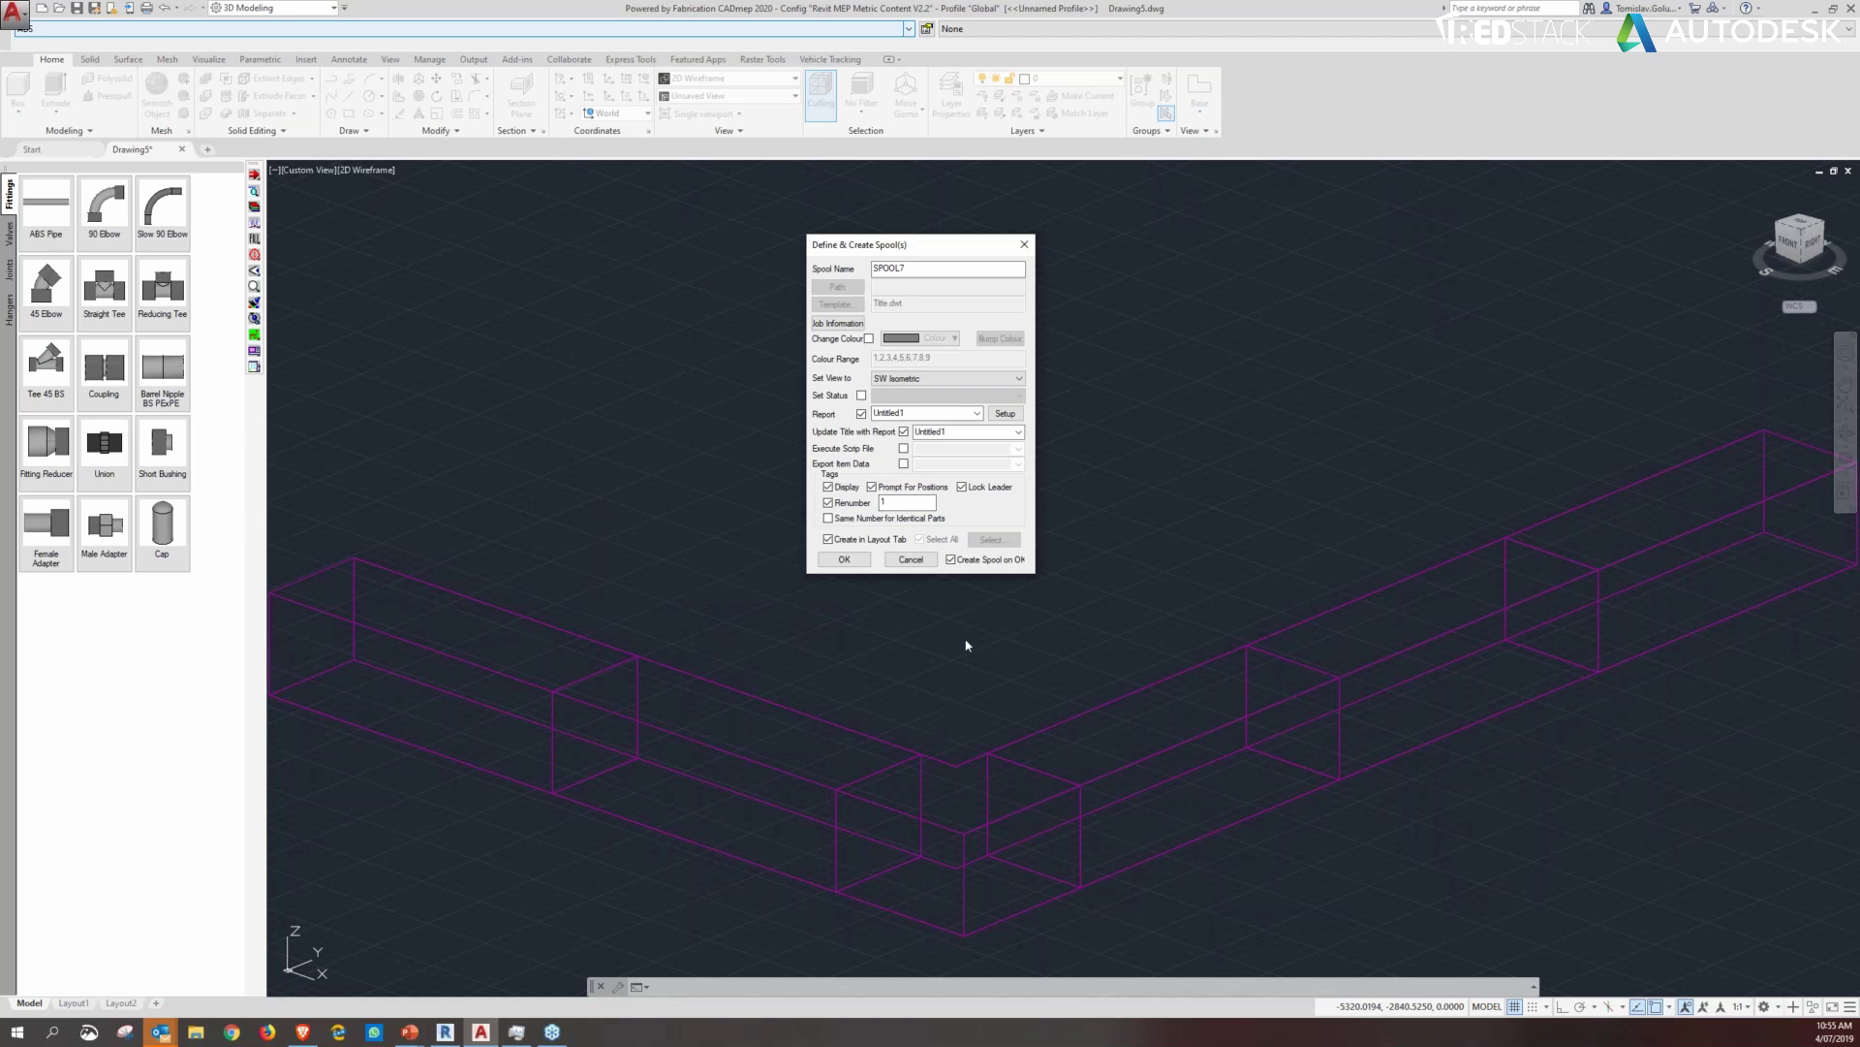
{"action": "left_click", "coordinate": [911, 559]}
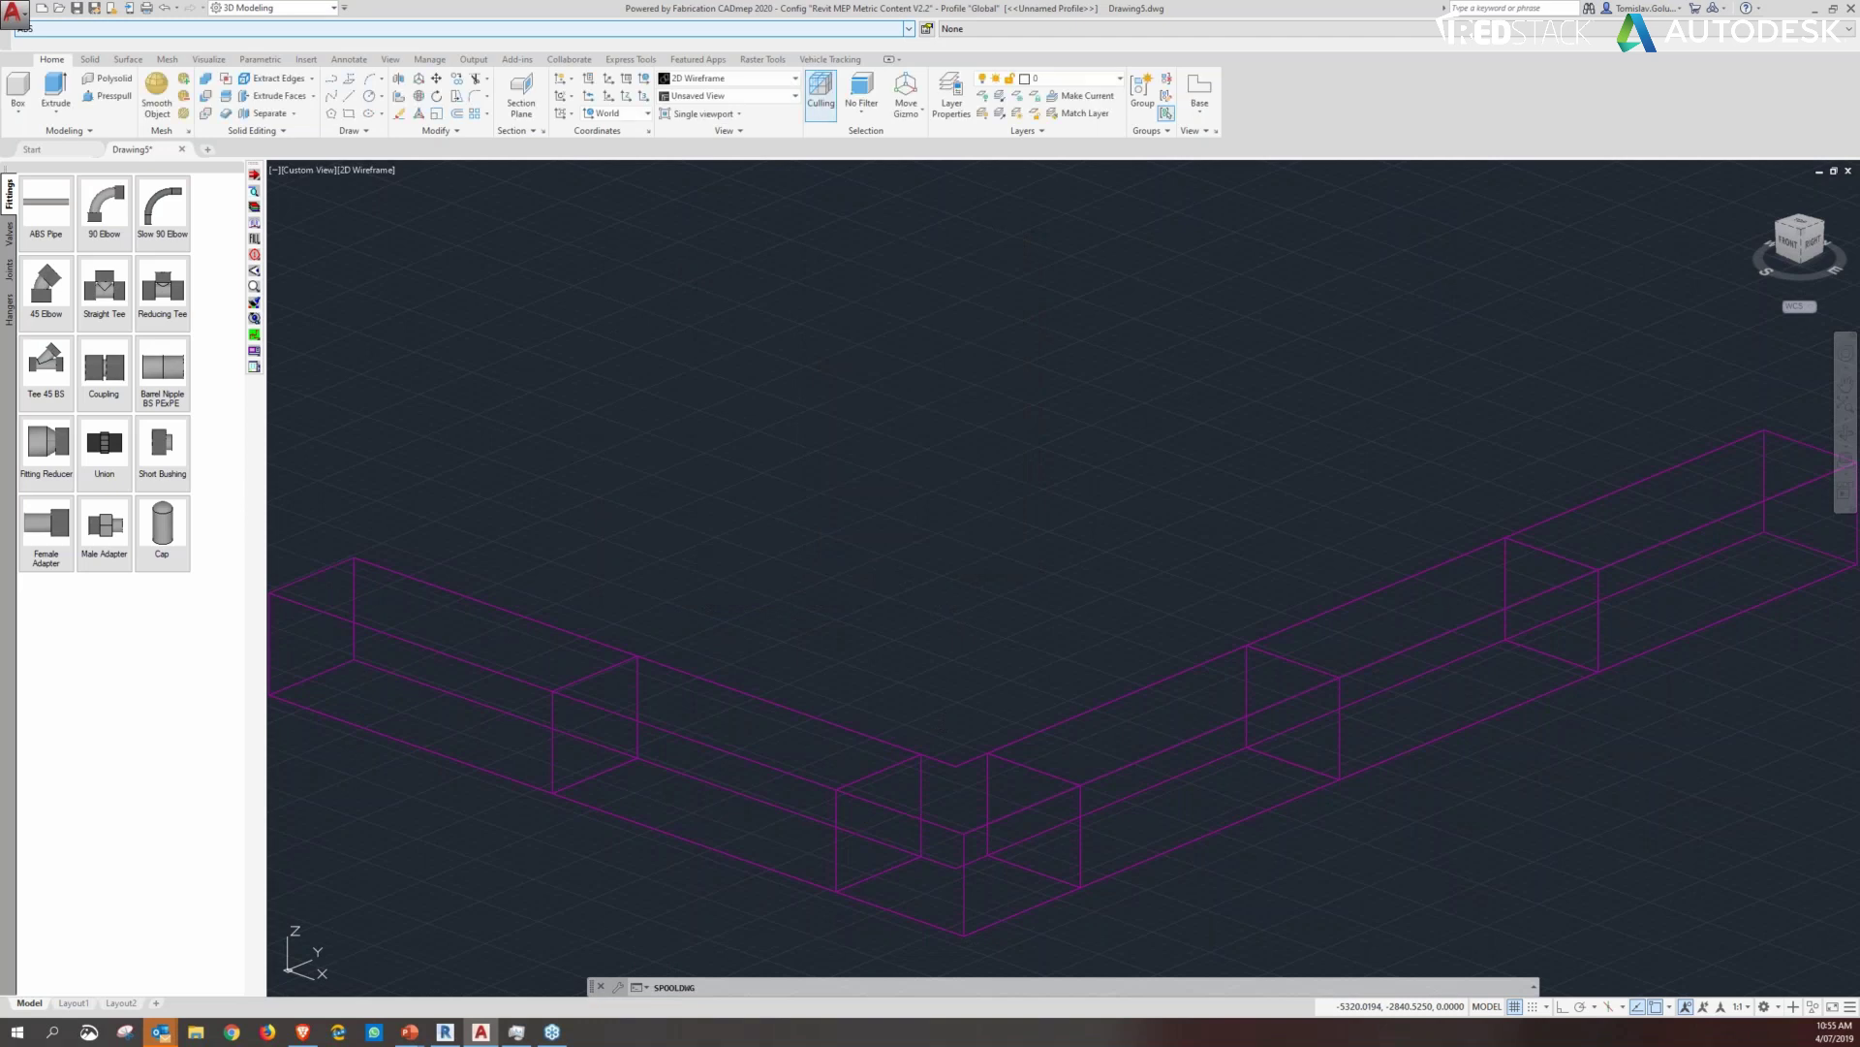
Step: Examine the whole imported duct run from several 3D viewing angles
{"action": "middle_click", "coordinate": [823, 341]}
{"action": "middle_click", "coordinate": [823, 341]}
{"action": "scroll", "coordinate": [825, 341], "scroll_direction": "down", "scroll_amount": 2}
{"action": "middle_click_drag", "start_coordinate": [704, 414], "coordinate": [662, 440]}
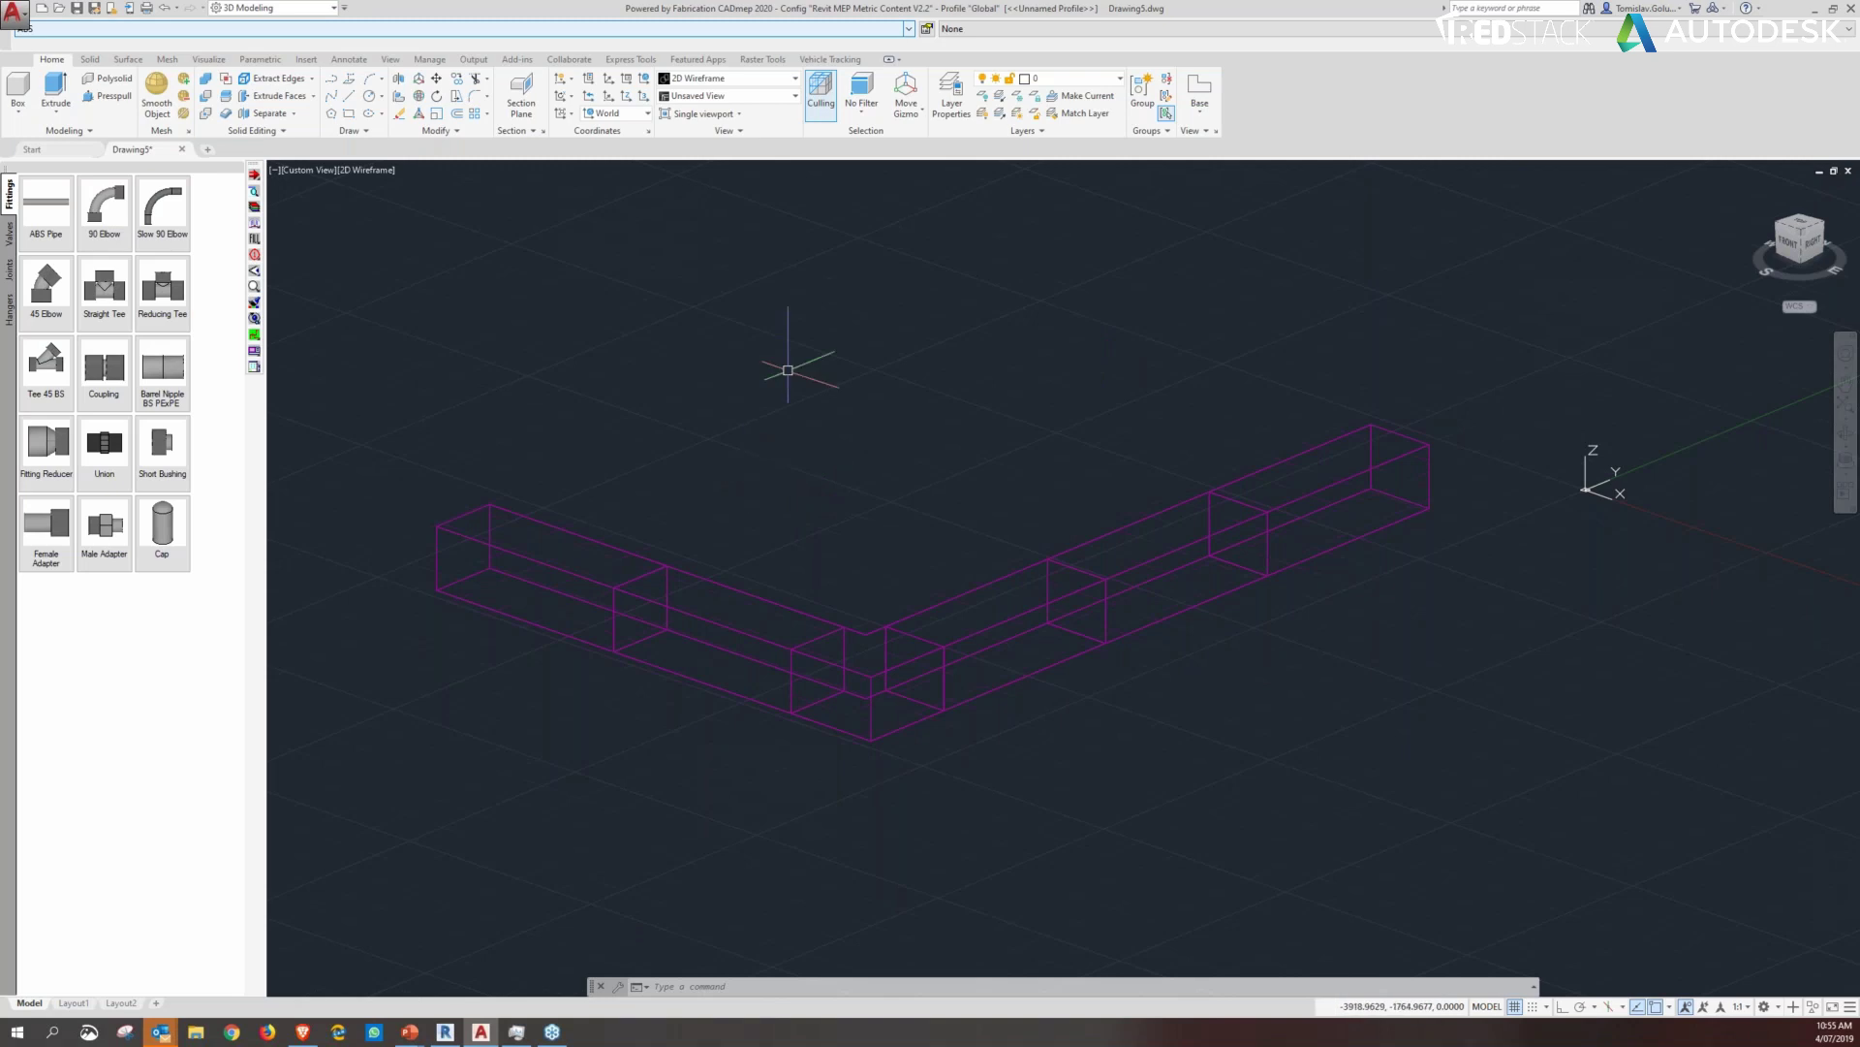
{"action": "scroll", "coordinate": [747, 404], "scroll_direction": "down", "scroll_amount": 2}
{"action": "middle_click", "coordinate": [873, 446]}
{"action": "middle_click", "coordinate": [873, 447]}
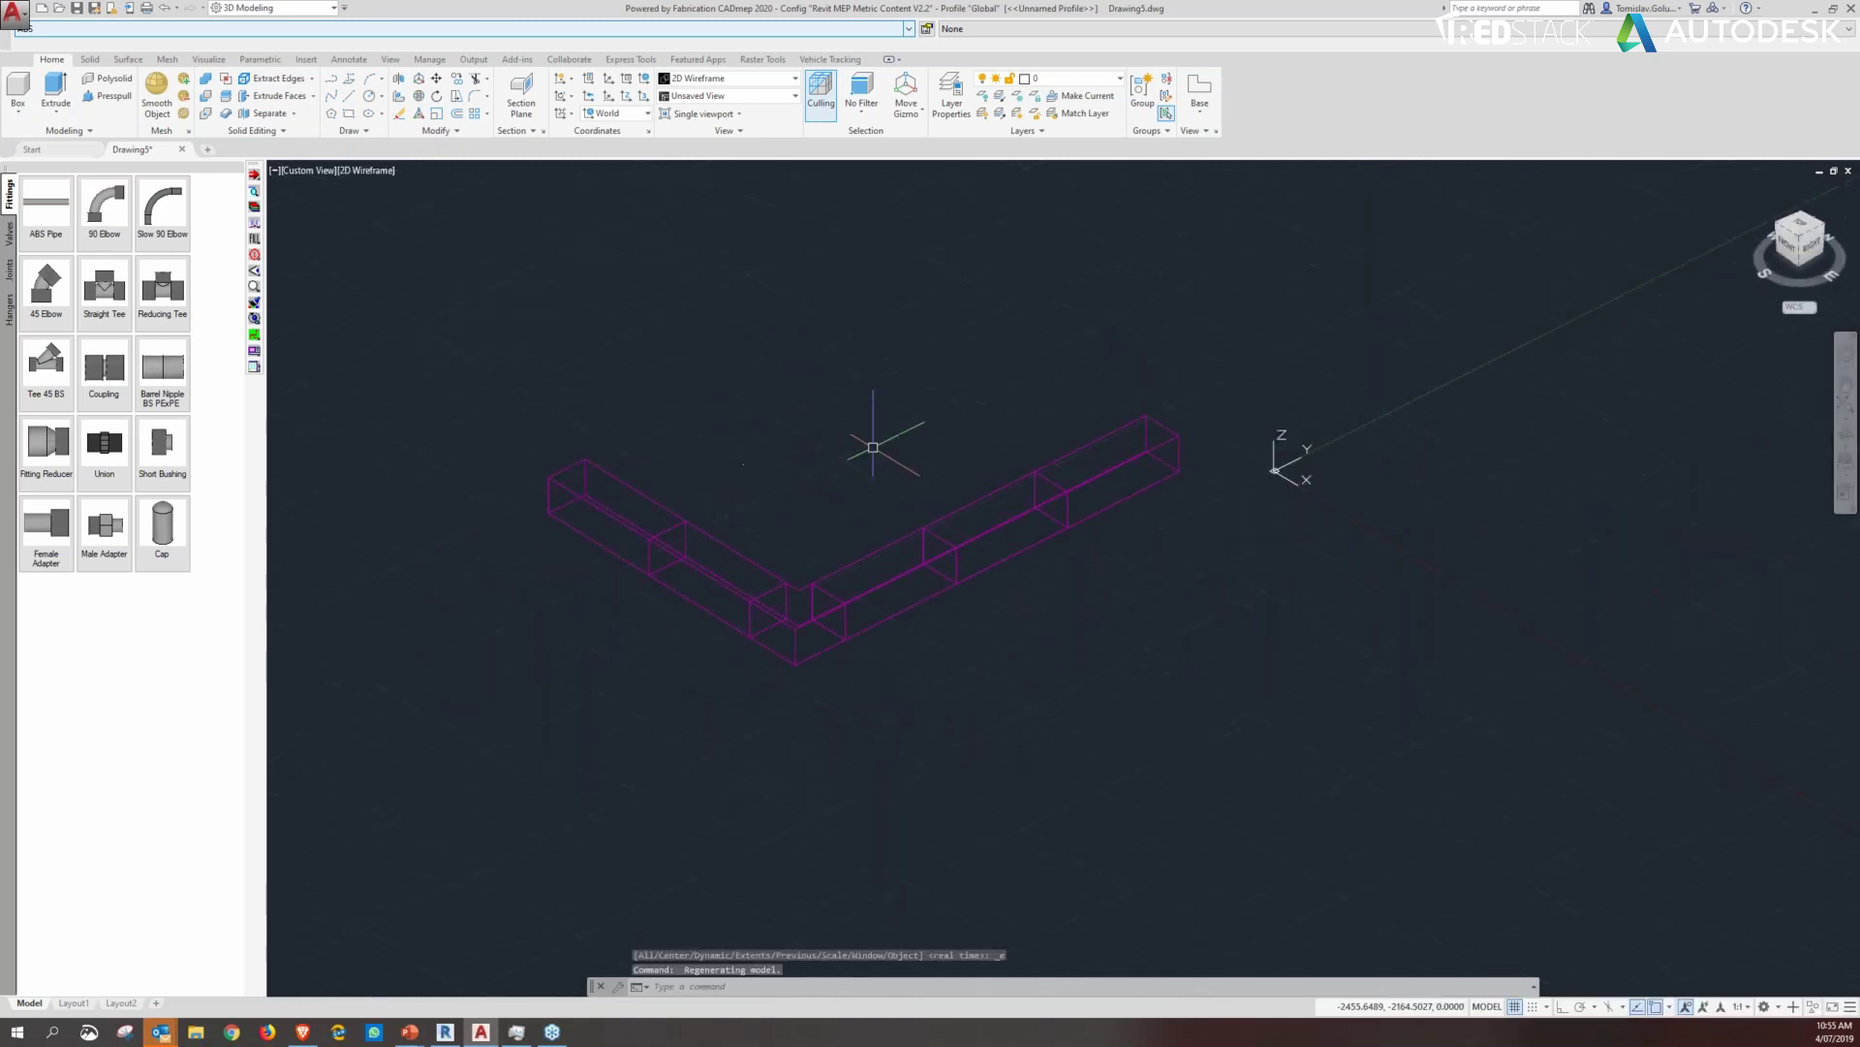
{"action": "middle_click_drag", "start_coordinate": [873, 446], "coordinate": [864, 473], "text": "shift"}
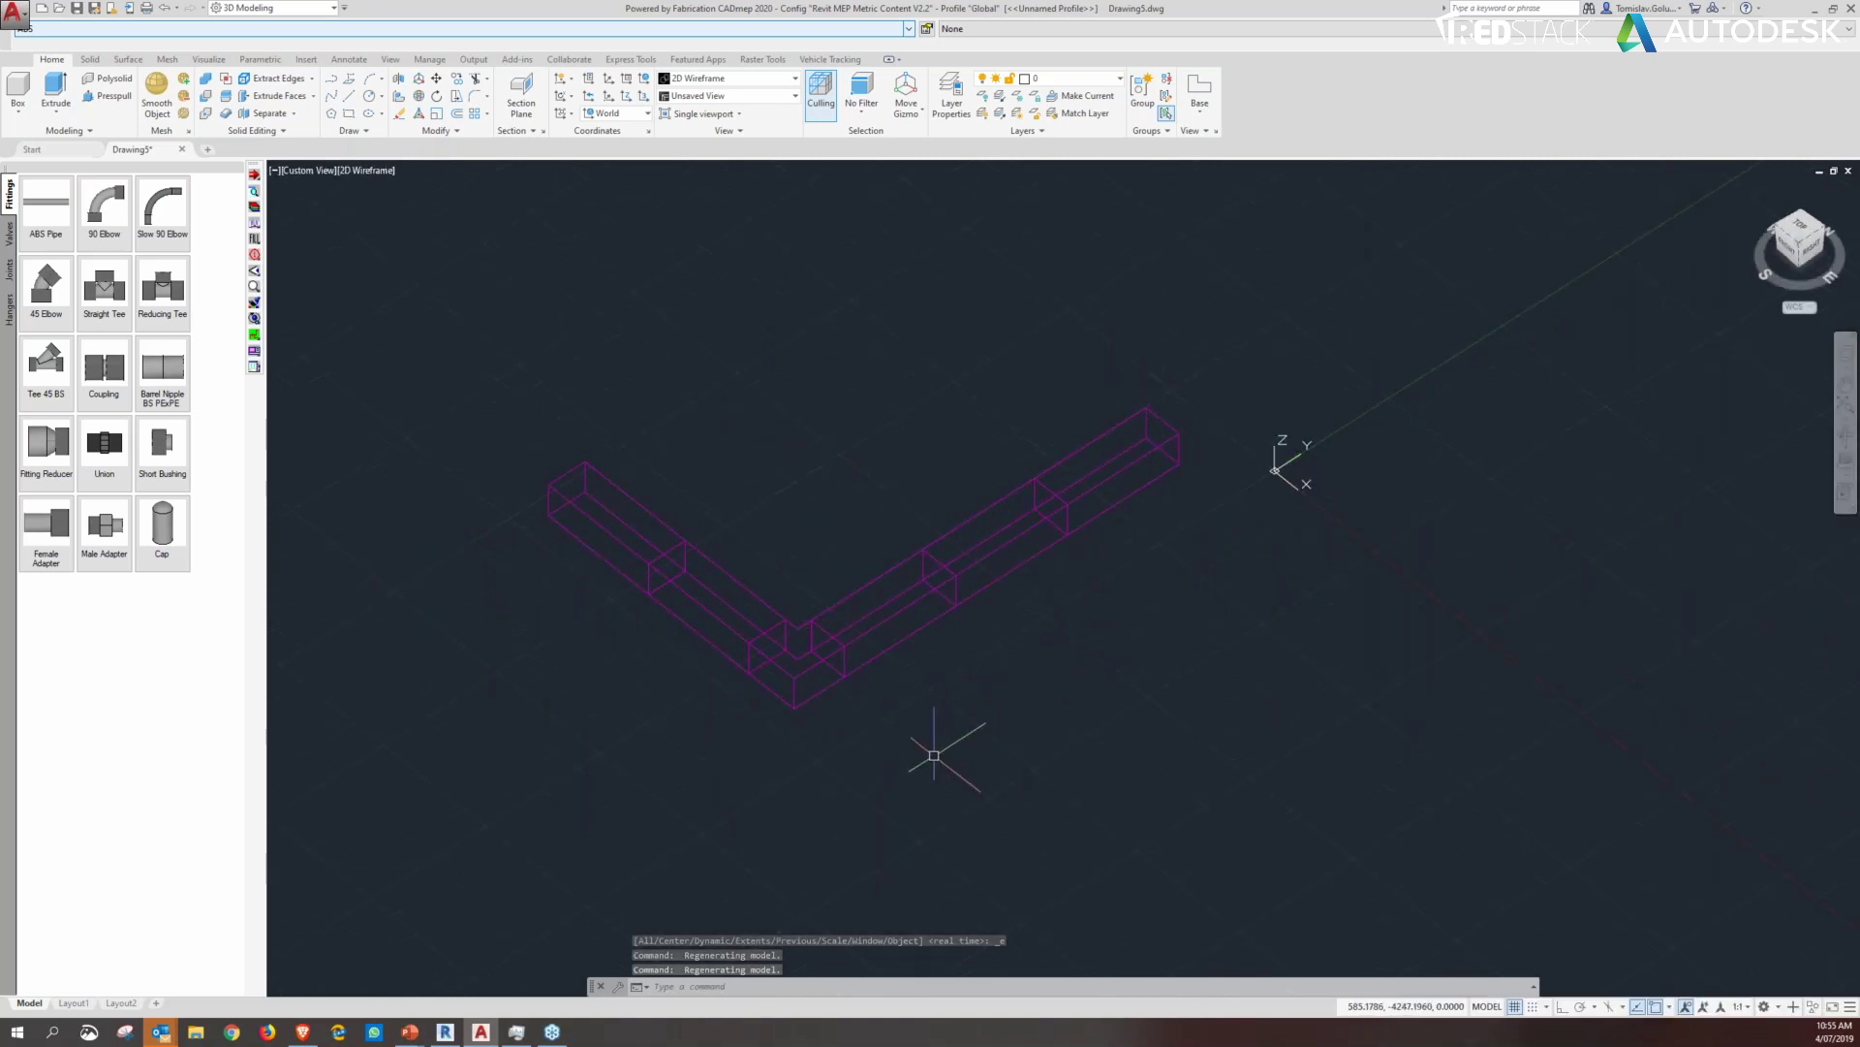
{"action": "middle_click_drag", "start_coordinate": [979, 723], "coordinate": [1027, 595], "text": "shift"}
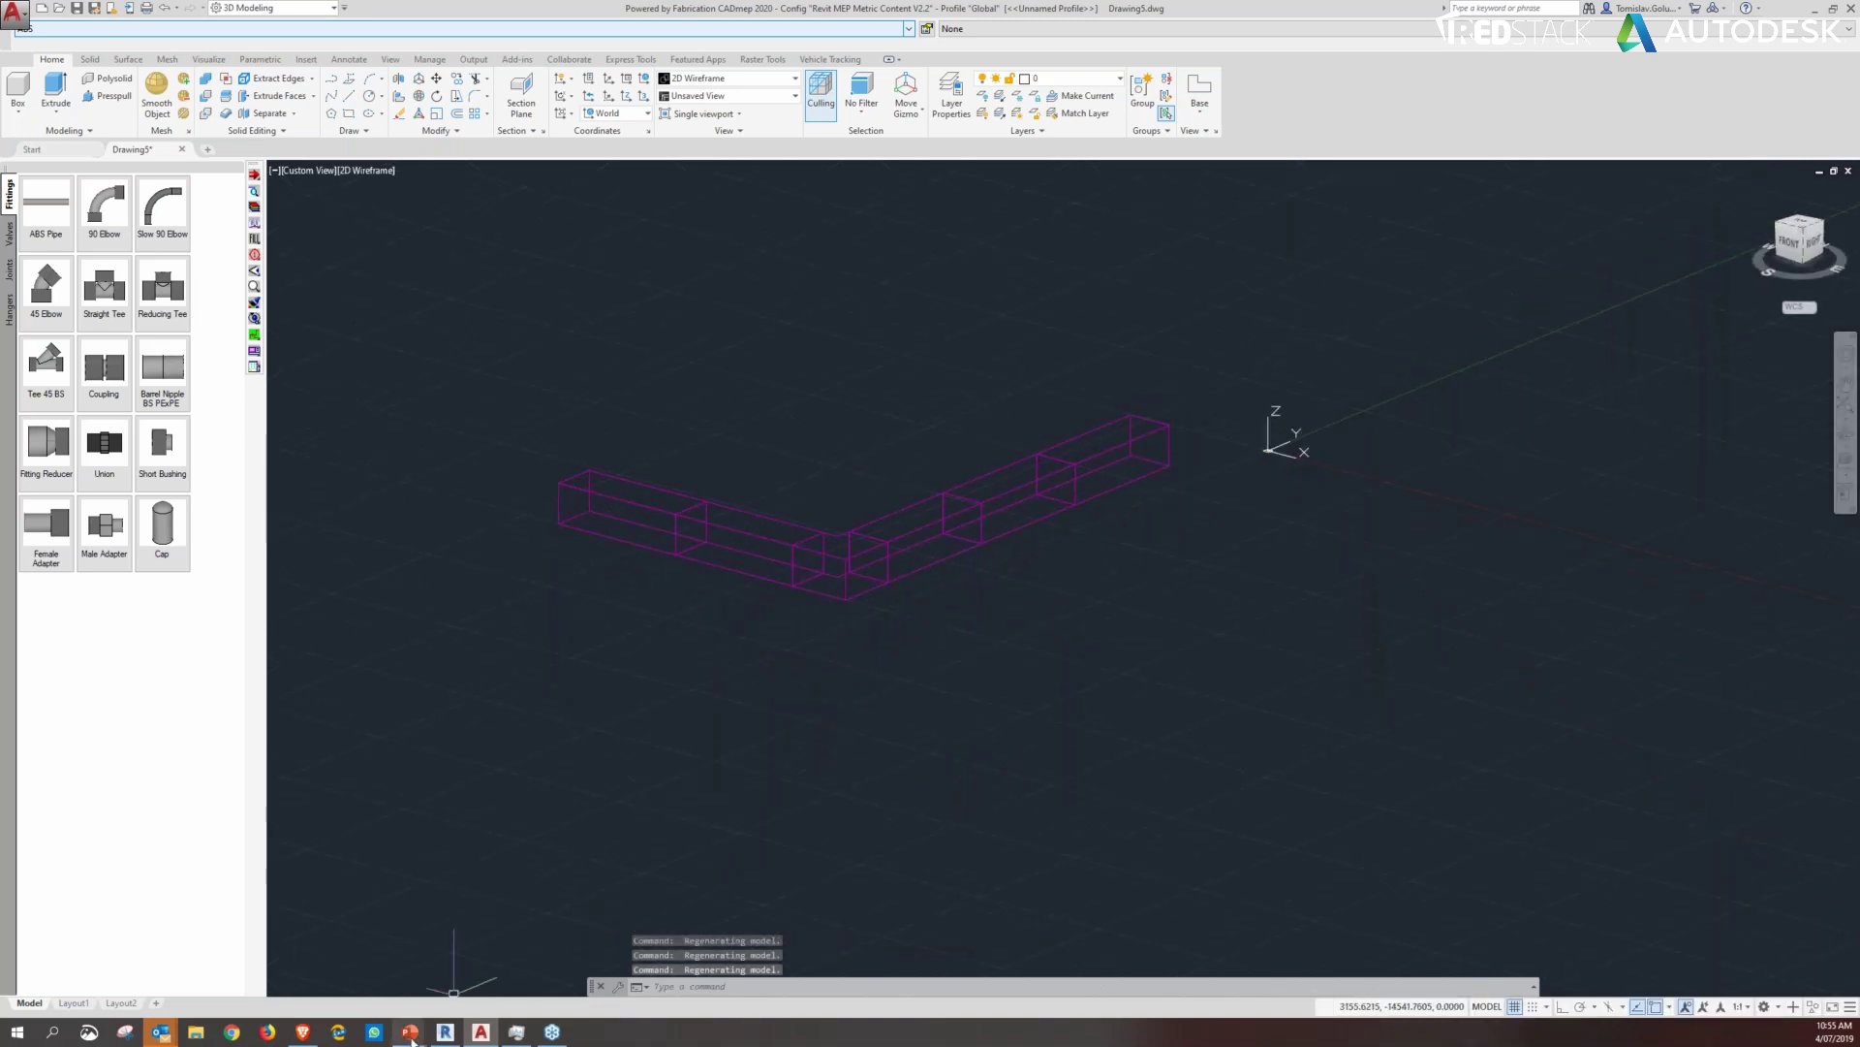
Step: Switch to the PowerPoint slide show and advance from the Live Demo slide to the Autodesk MEP Solutions slide
{"action": "mouse_move", "coordinate": [412, 1037]}
{"action": "left_click", "coordinate": [413, 986]}
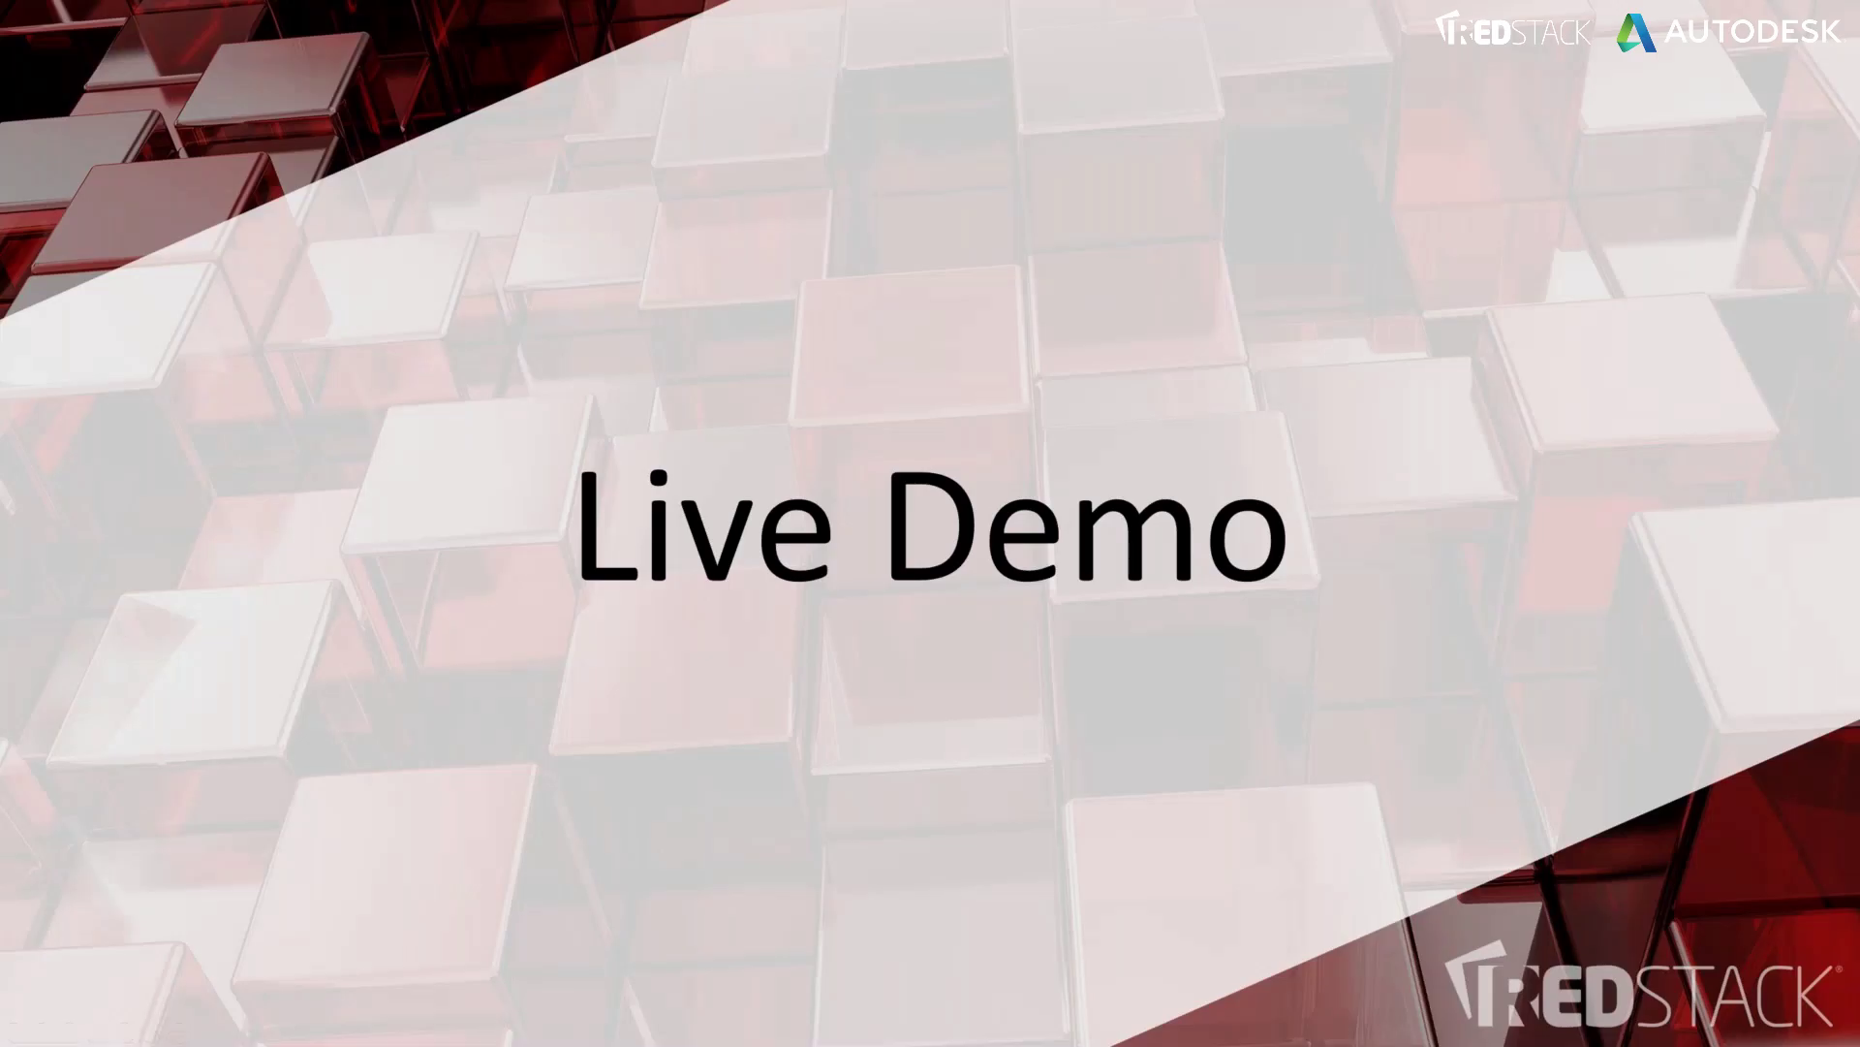
{"action": "key", "text": "Right"}
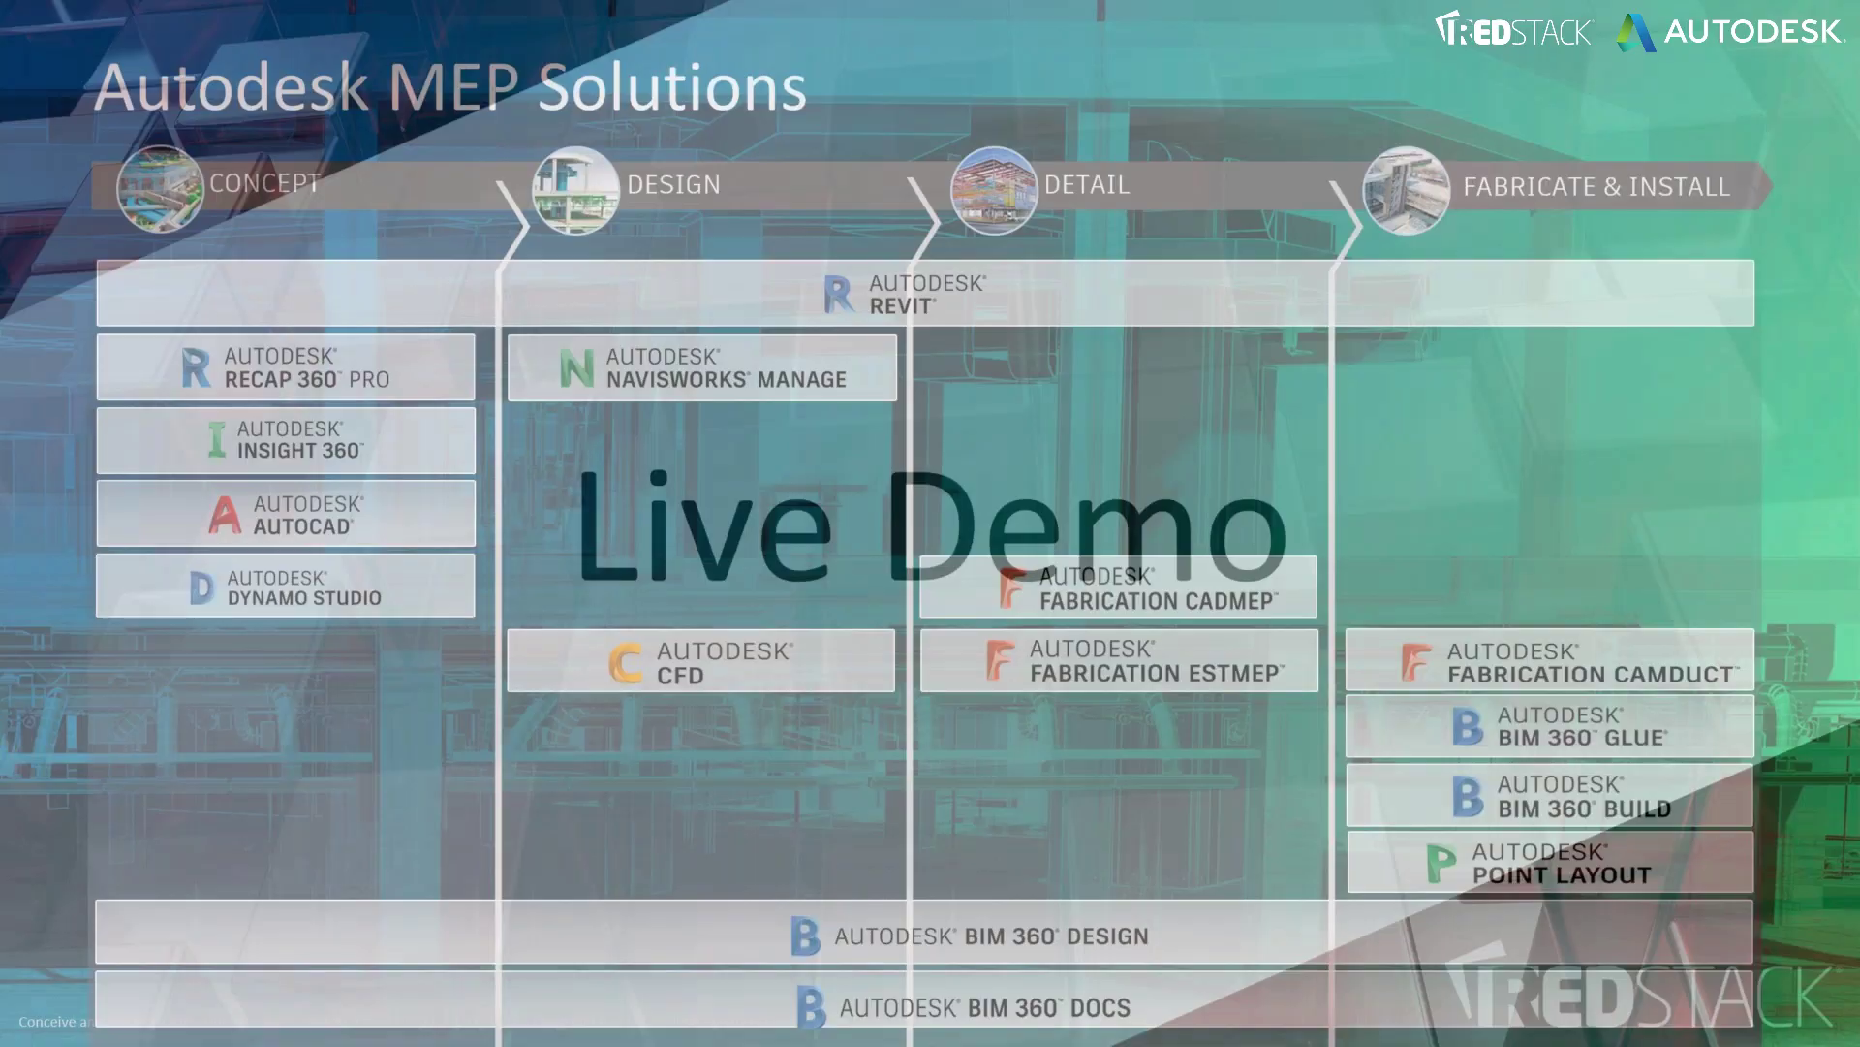